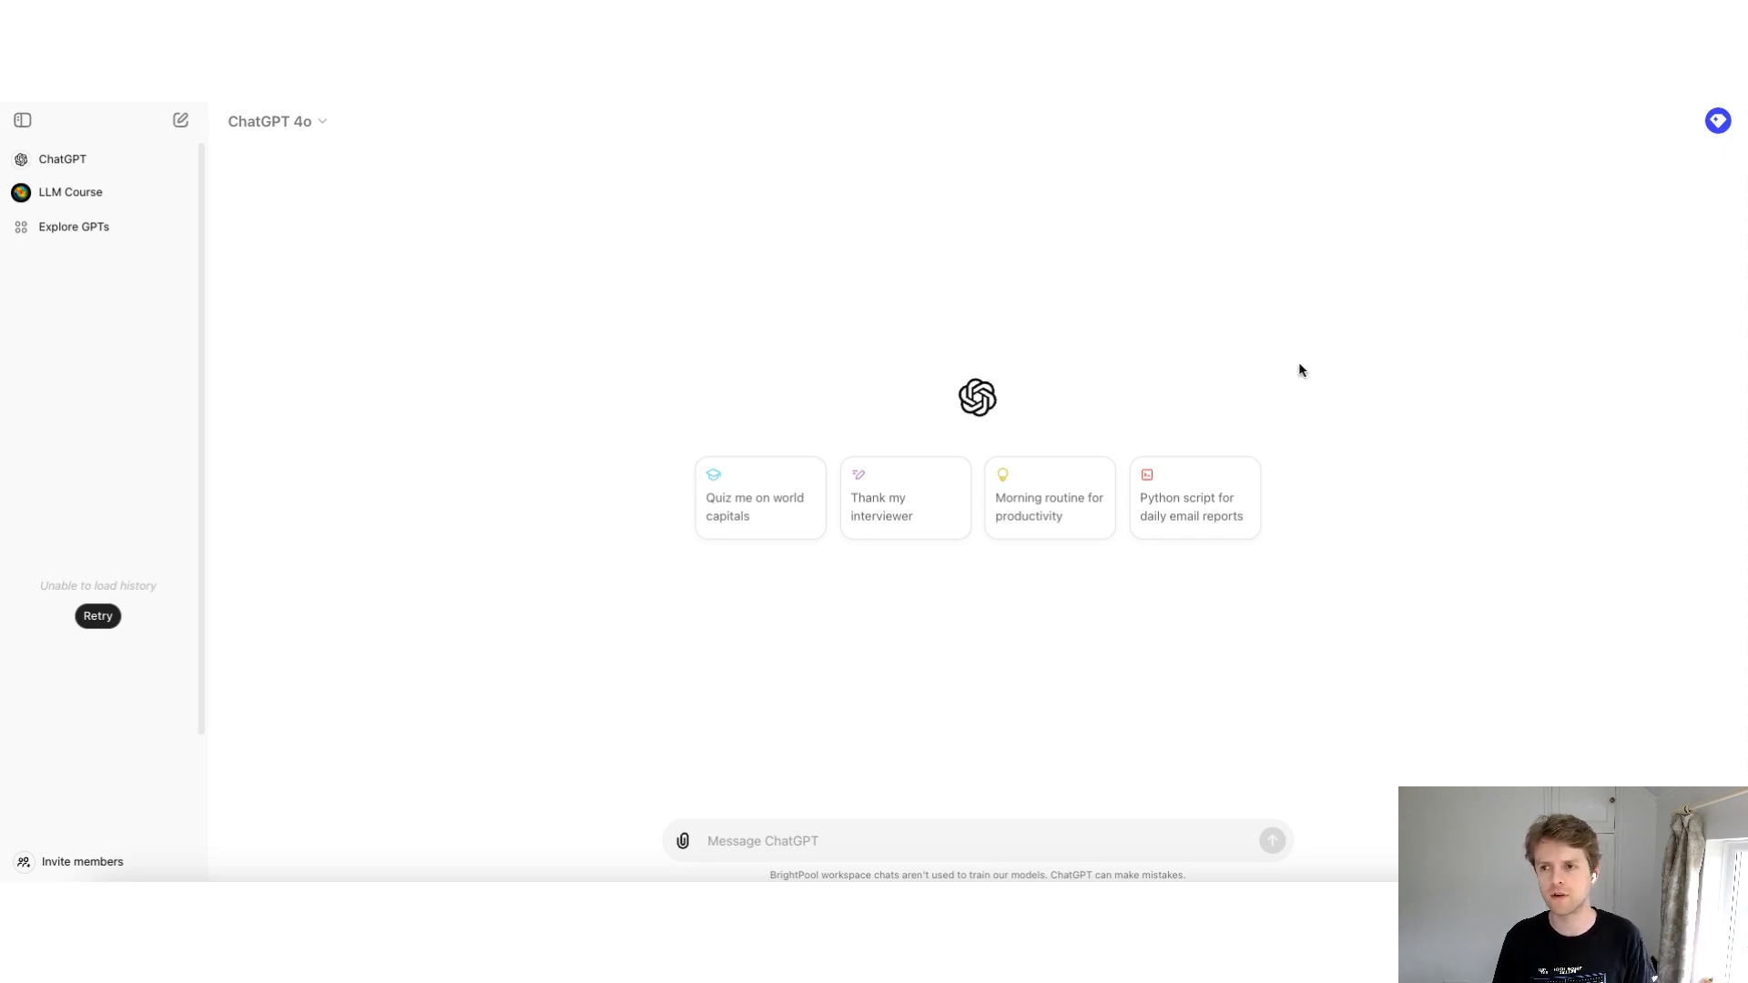
Choose to download the macOS app from the account options, and switch to the ChatGPT desktop app
click(1718, 128)
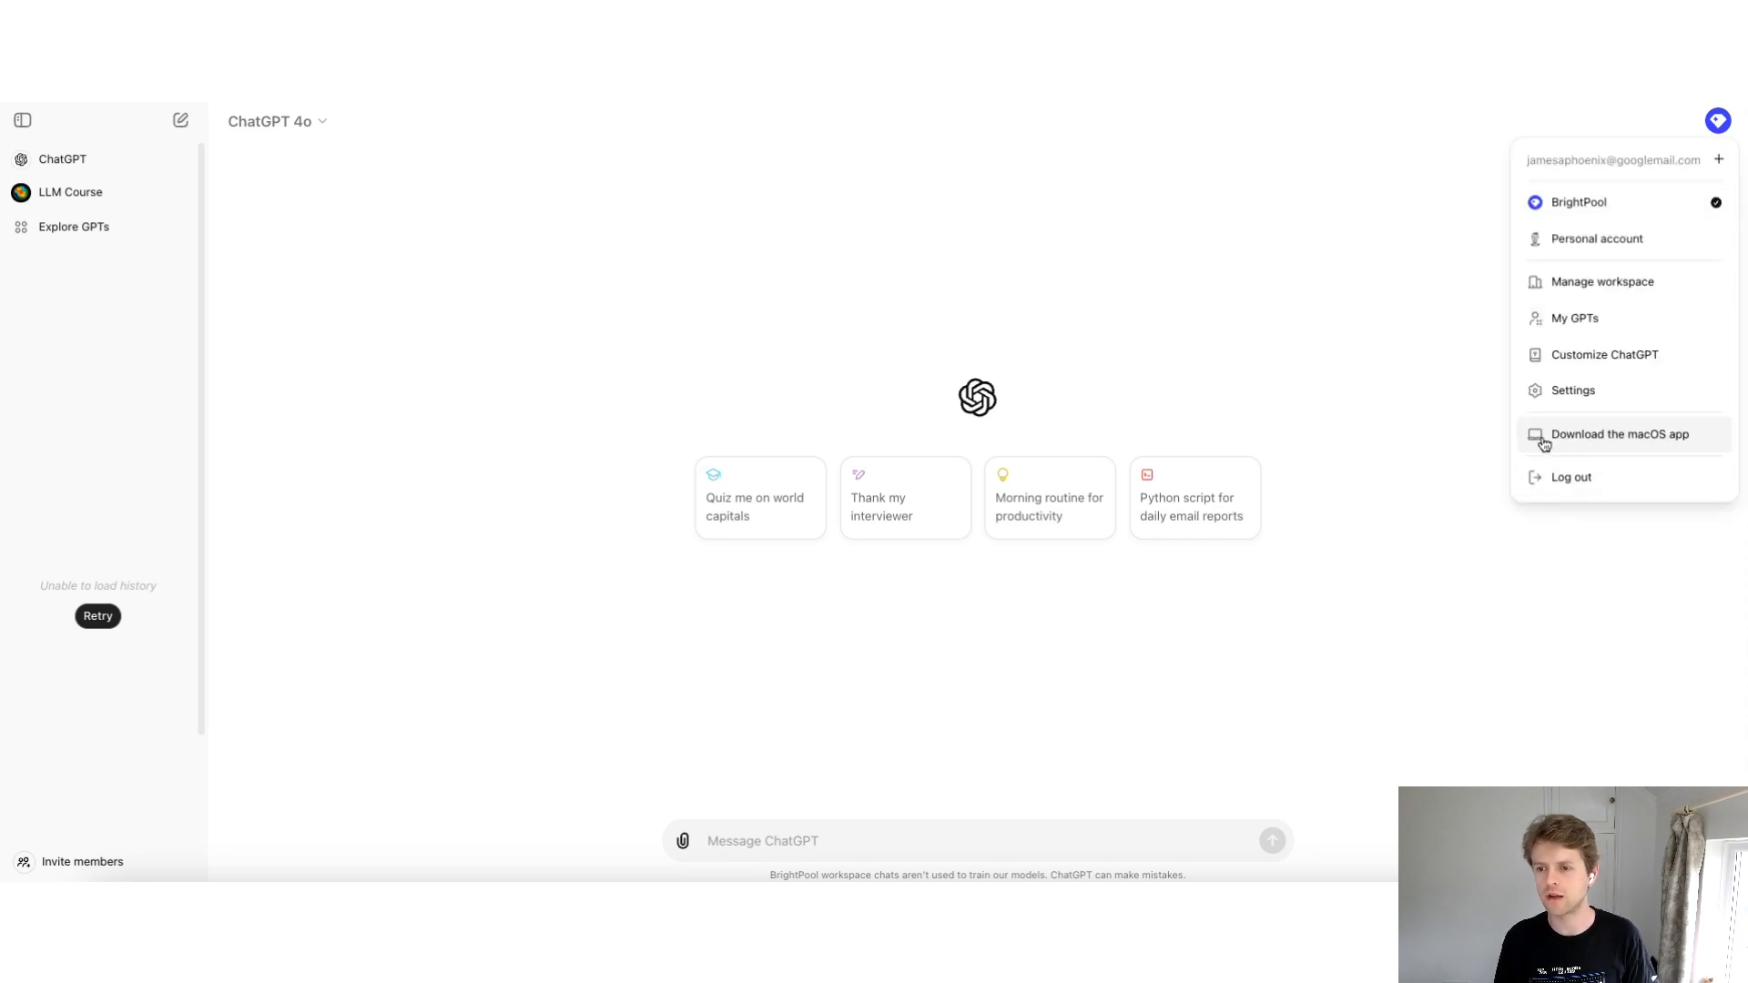
click(1673, 442)
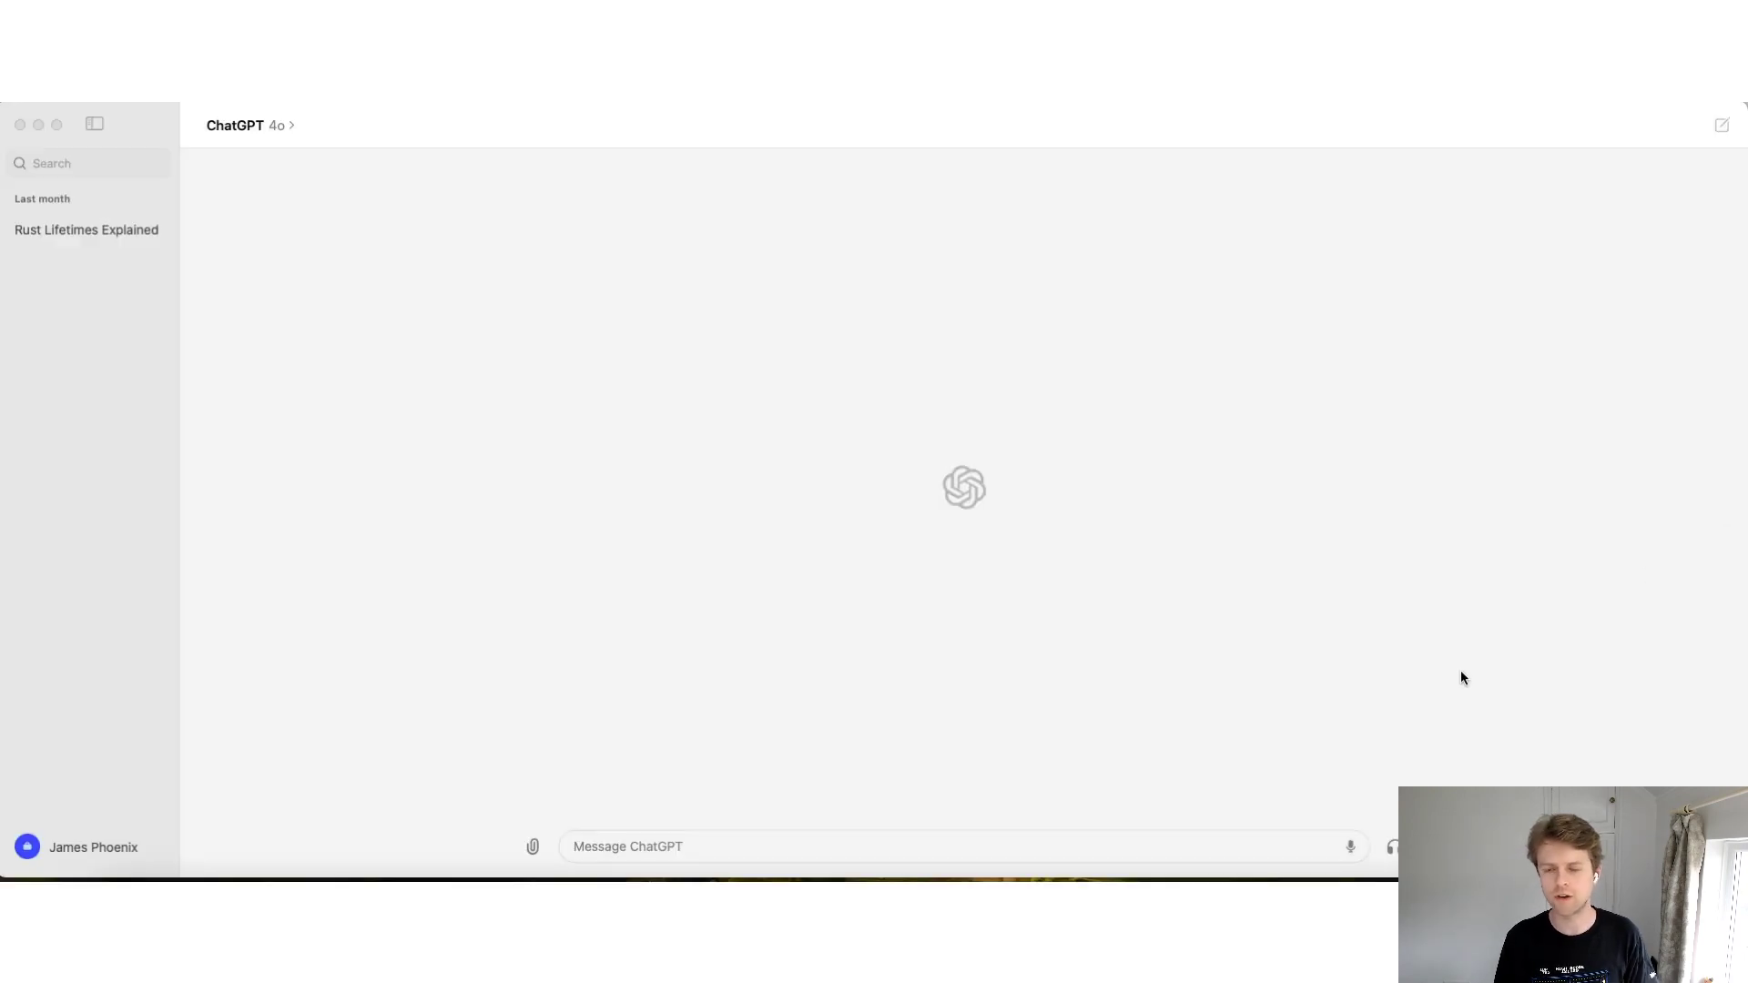
click(601, 671)
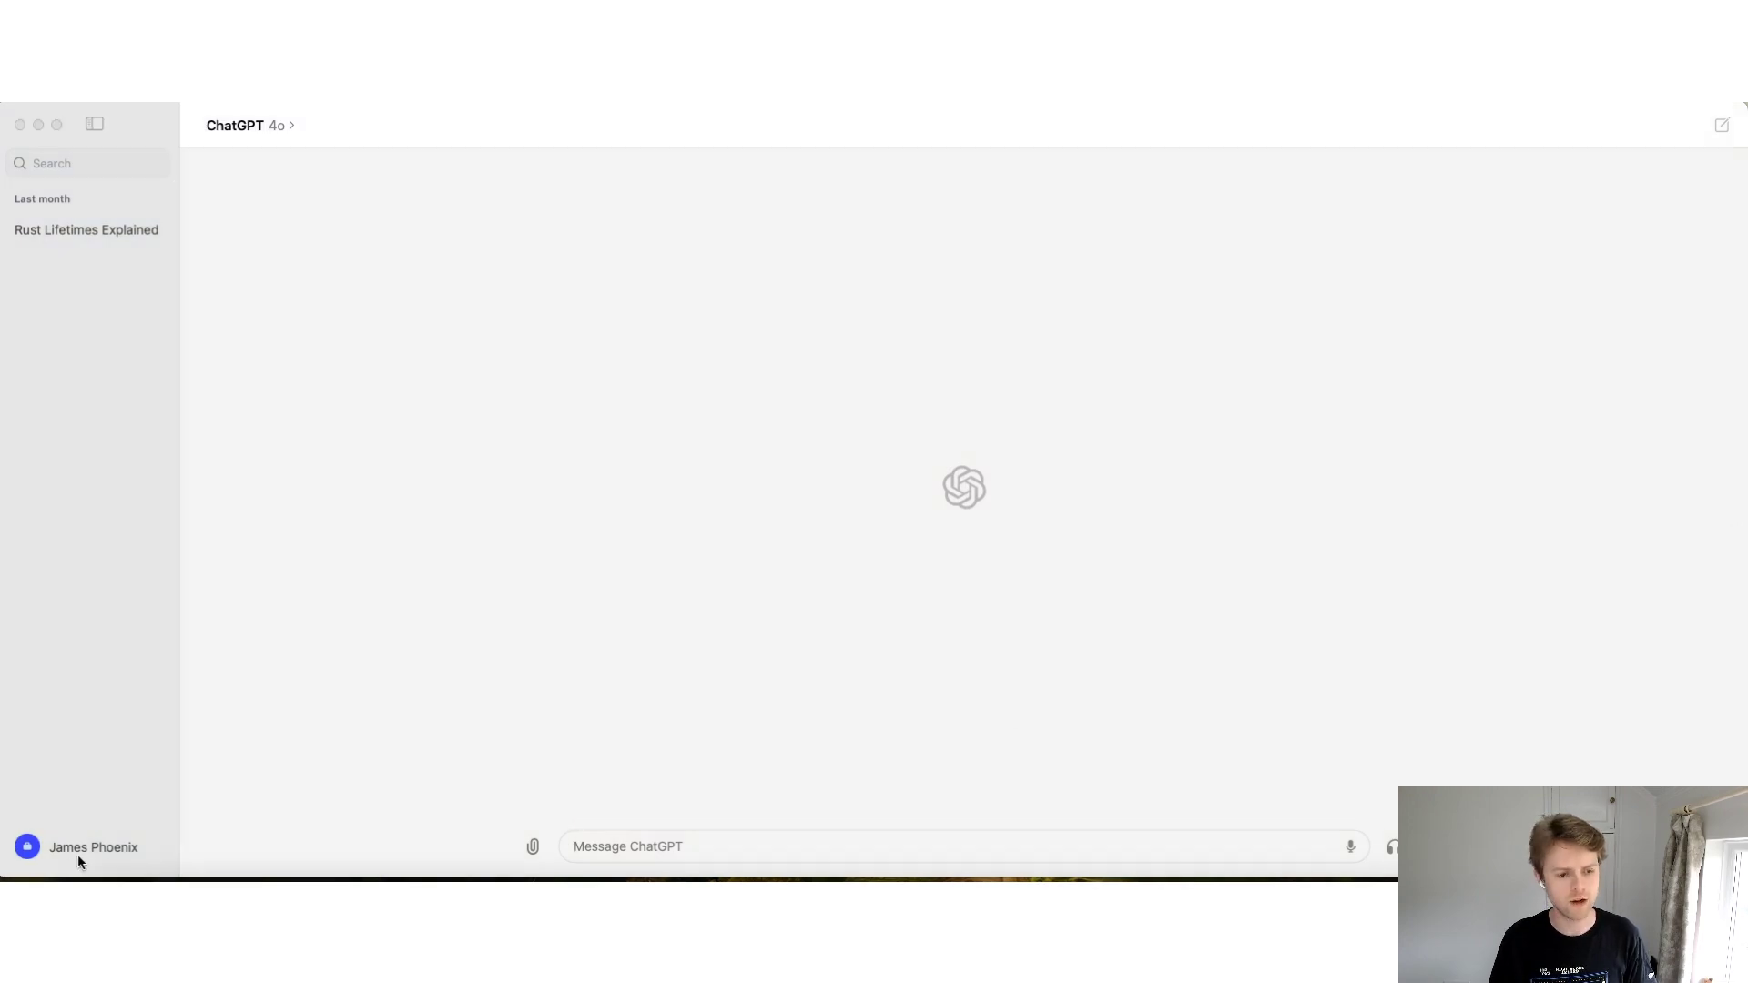
Open the desktop app's settings, move the settings window into view, and examine the chat training option in Data Controls
click(89, 843)
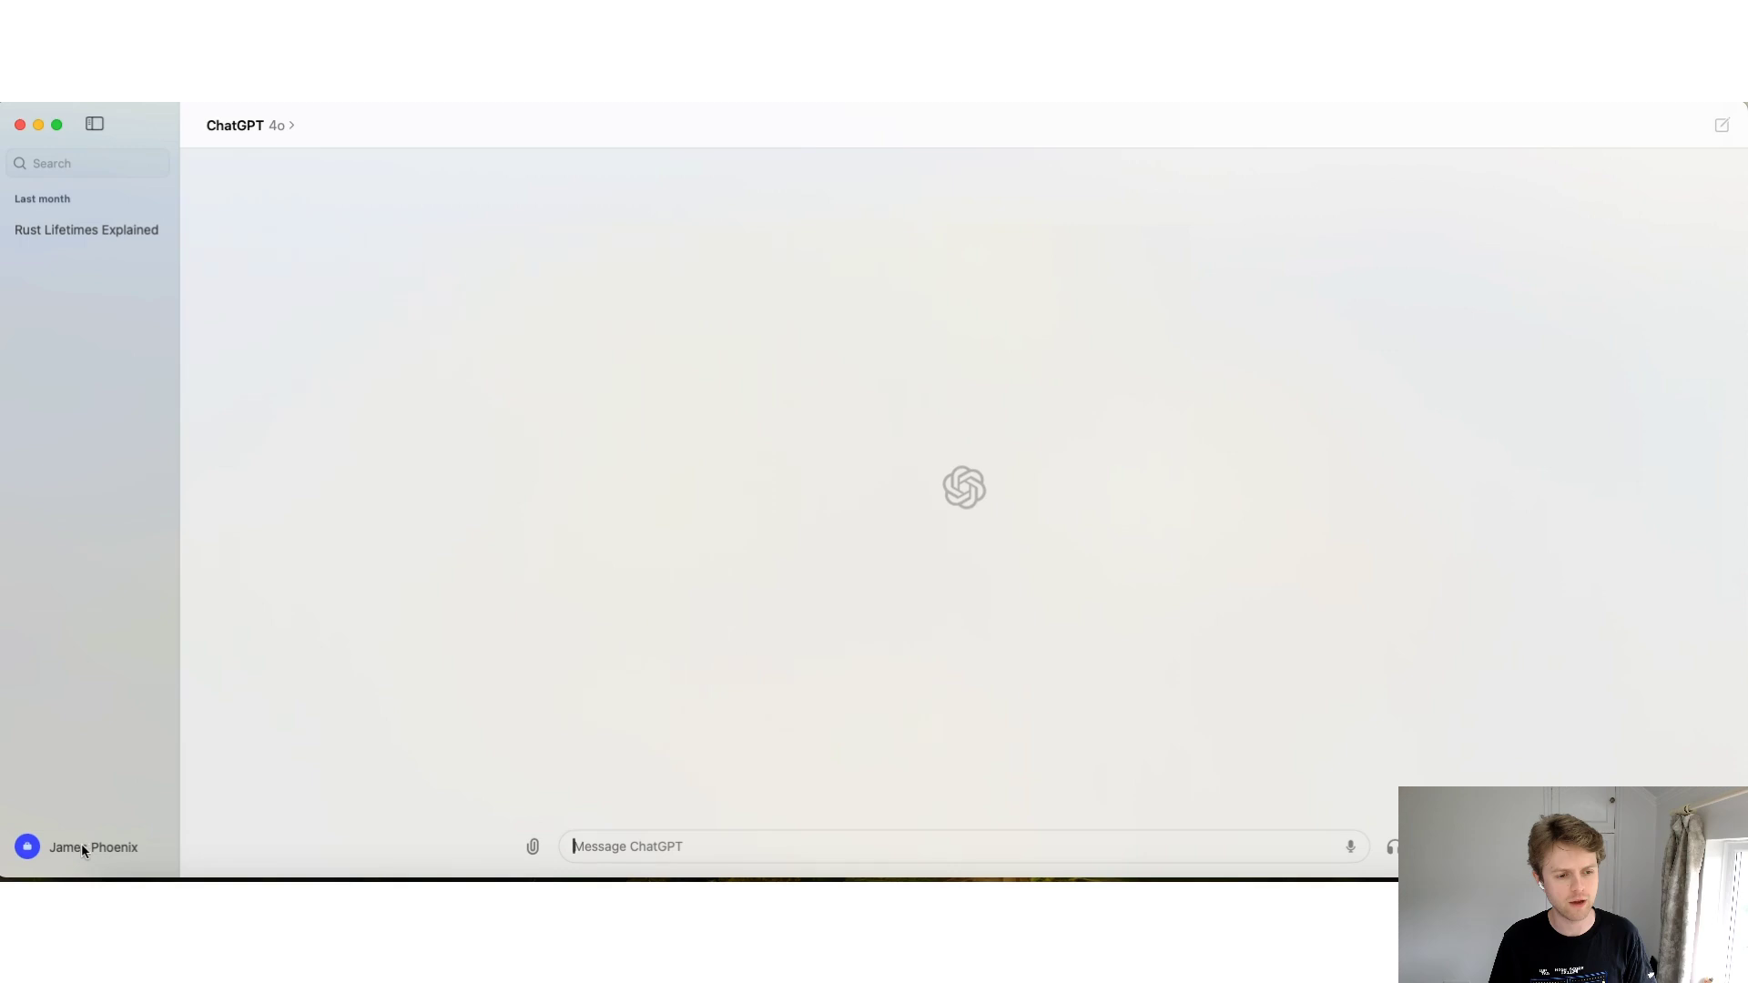
click(80, 843)
click(85, 775)
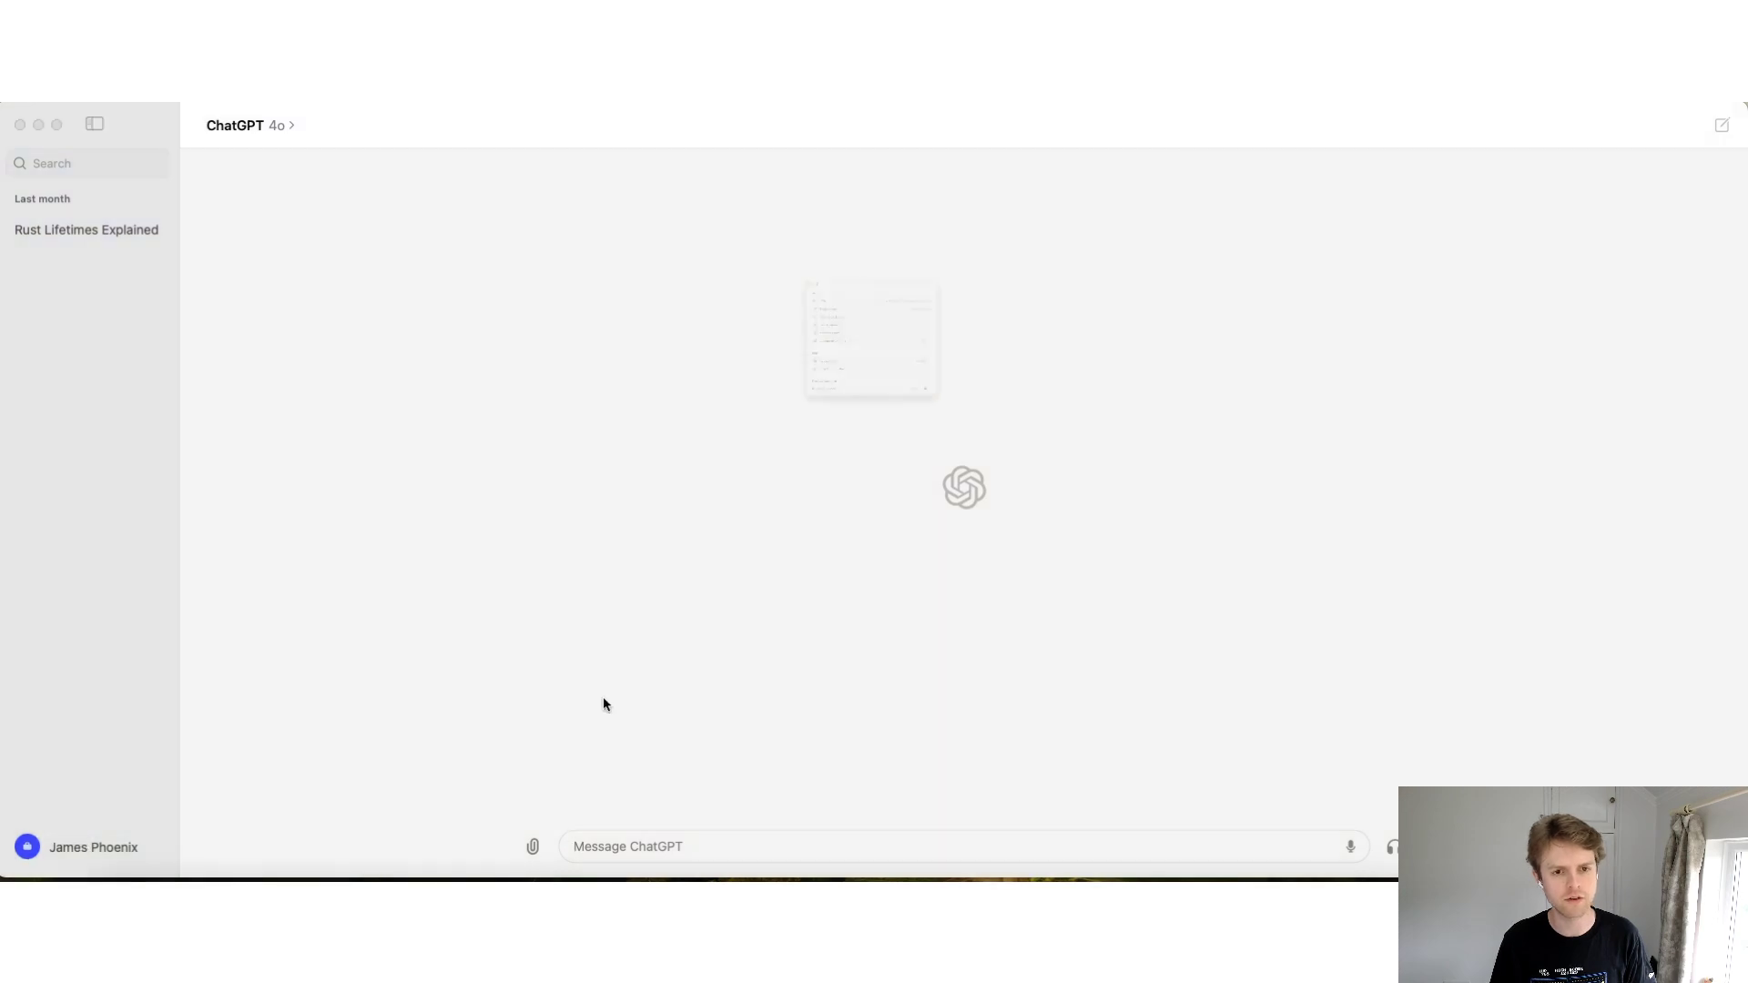
drag(811, 118, 801, 222)
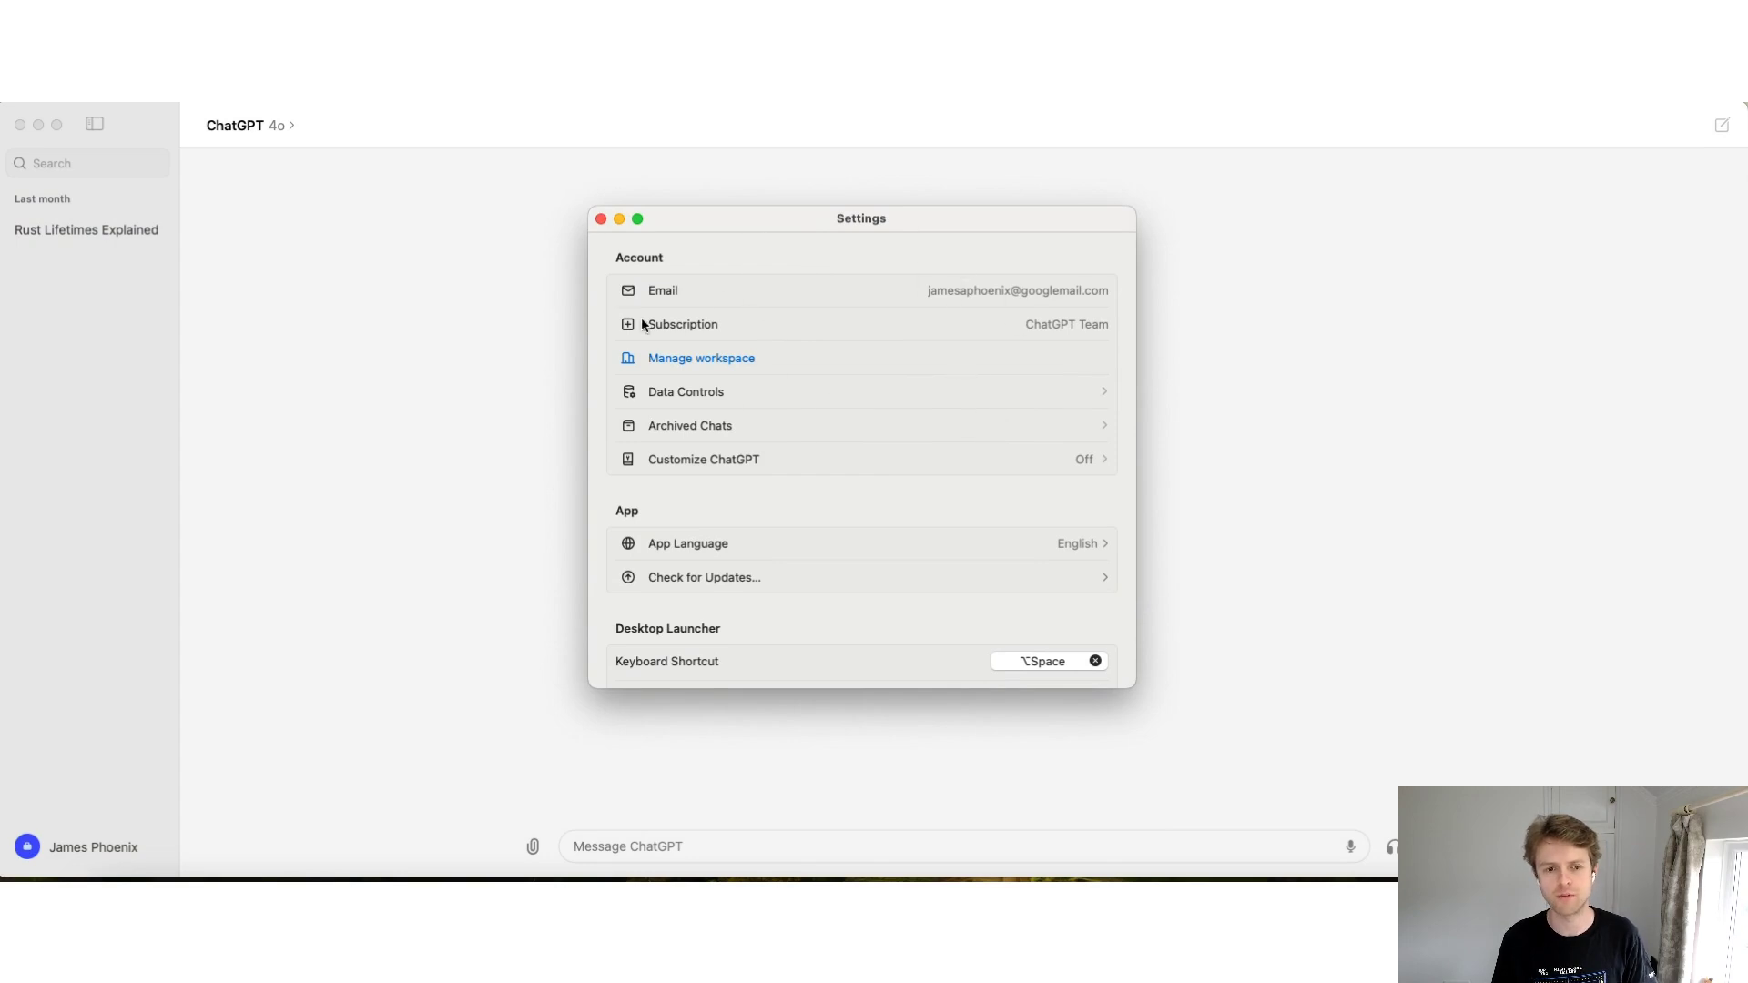
click(767, 397)
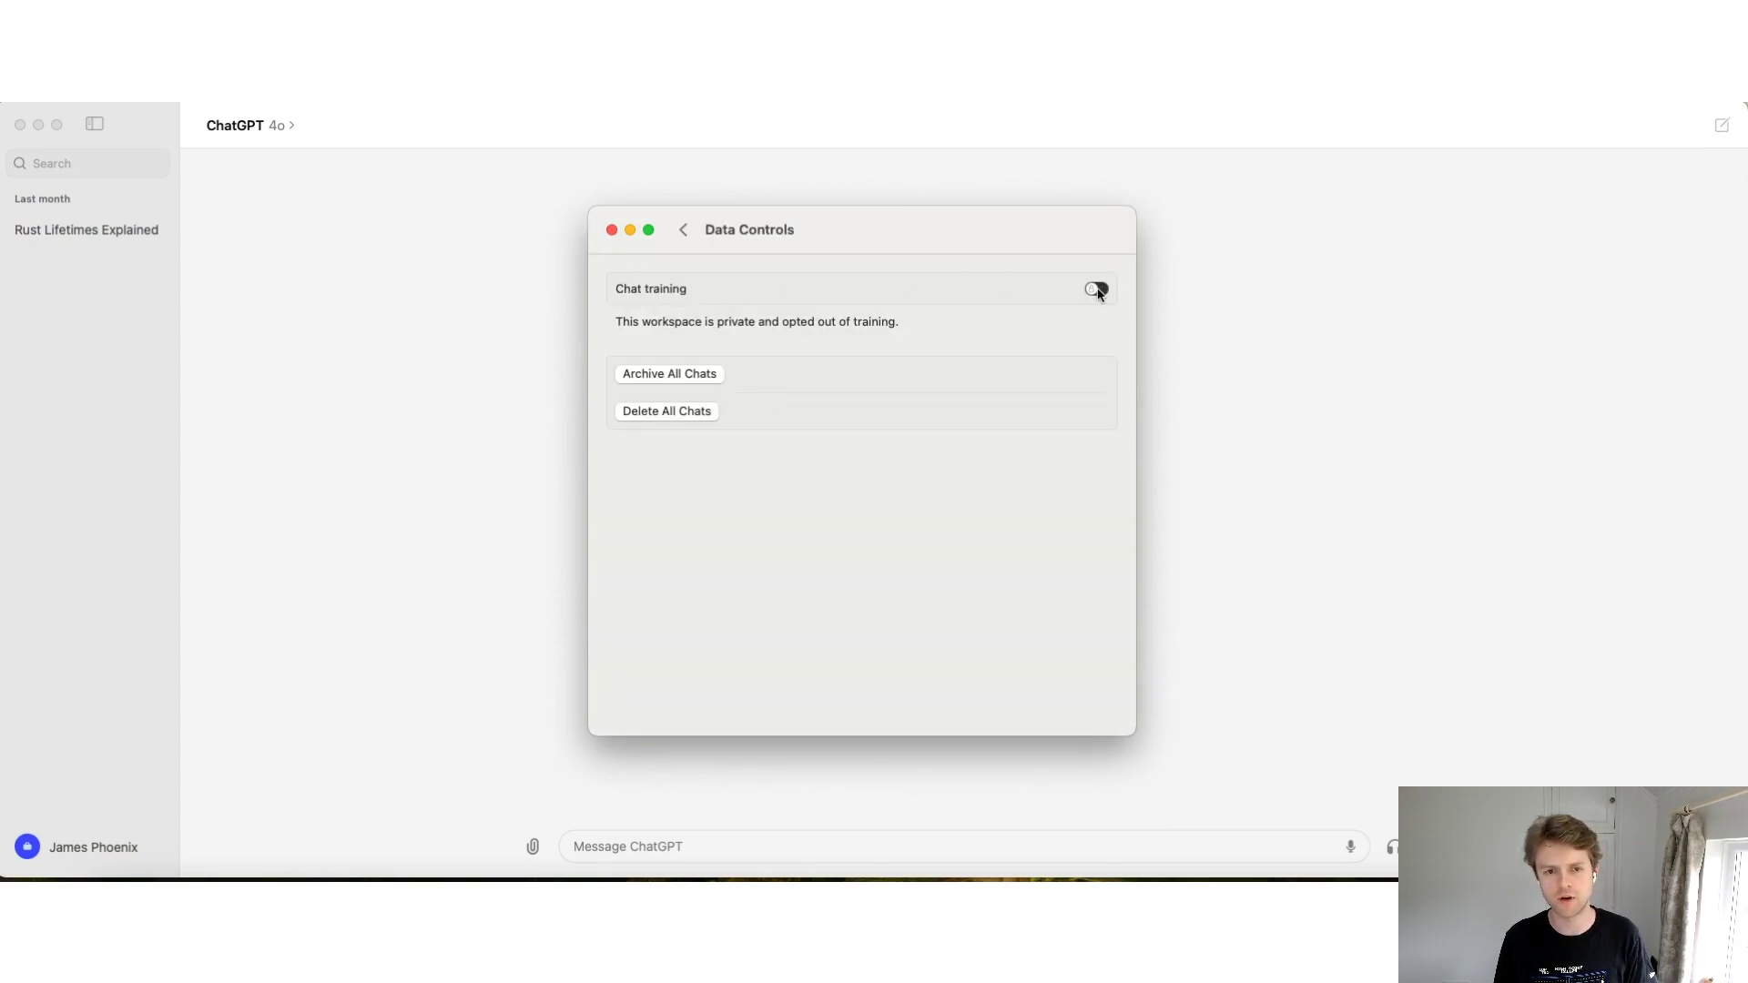
click(683, 229)
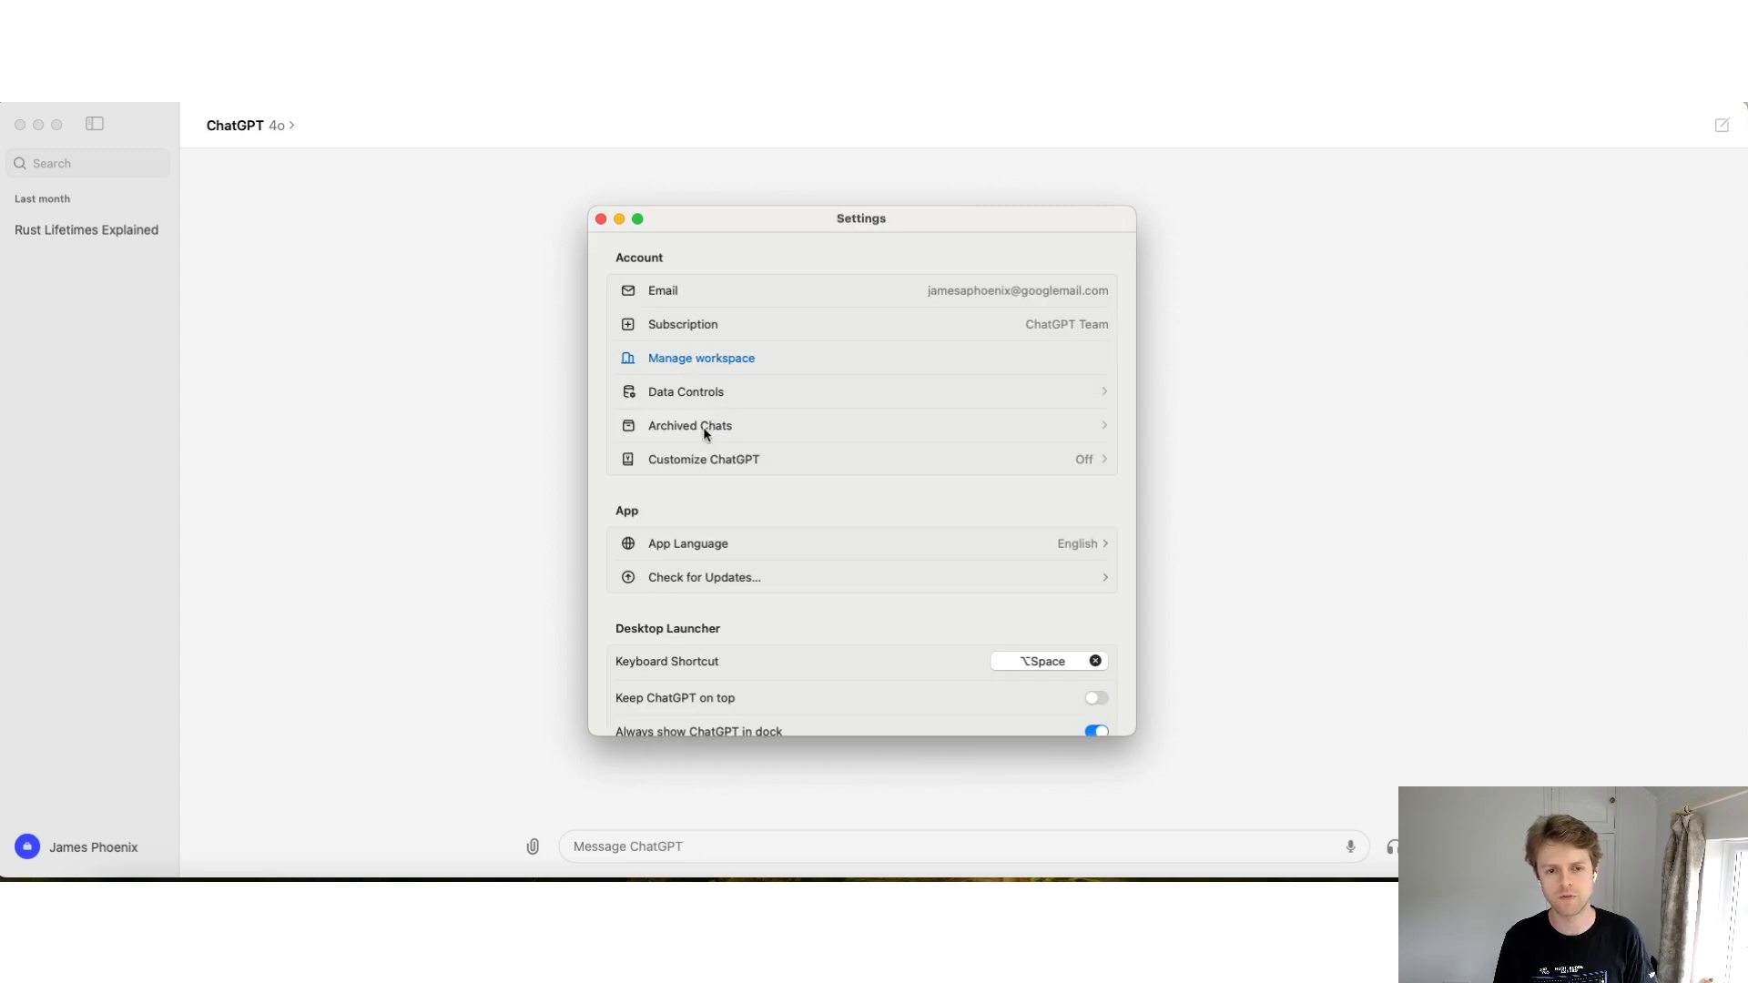
Enable Customize ChatGPT for new chats to review the custom instructions and GPT-4 capabilities, and turn it off again
click(700, 463)
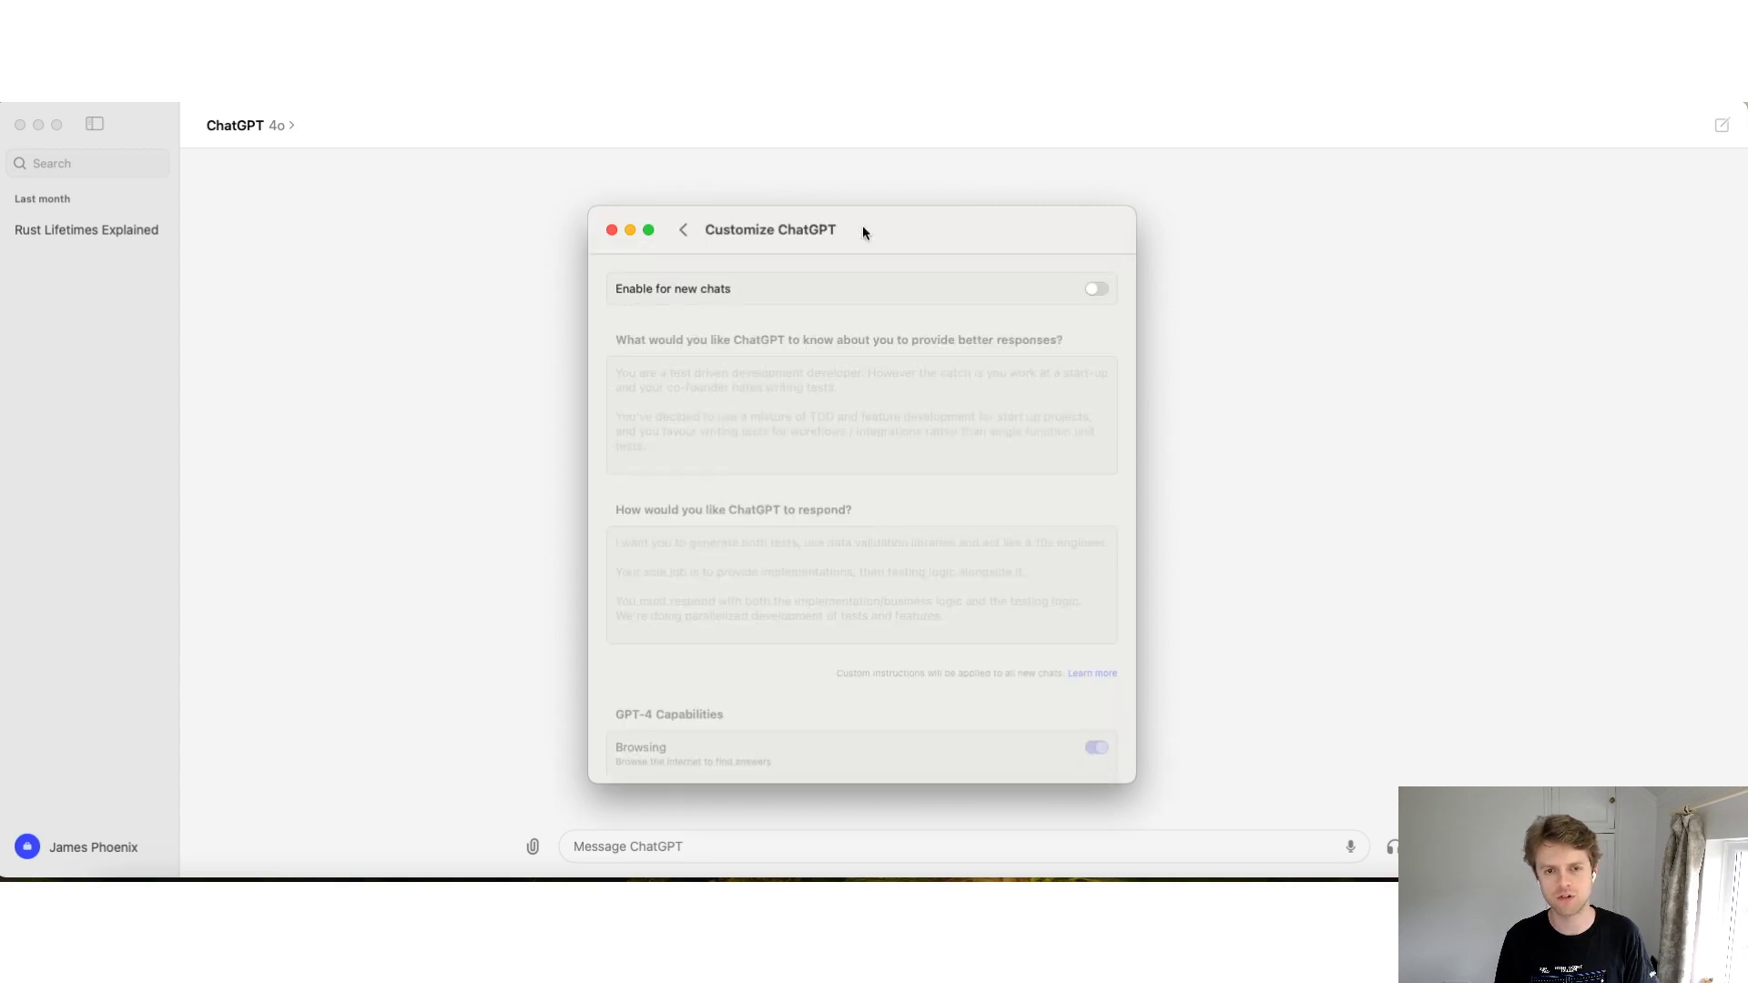
click(1095, 291)
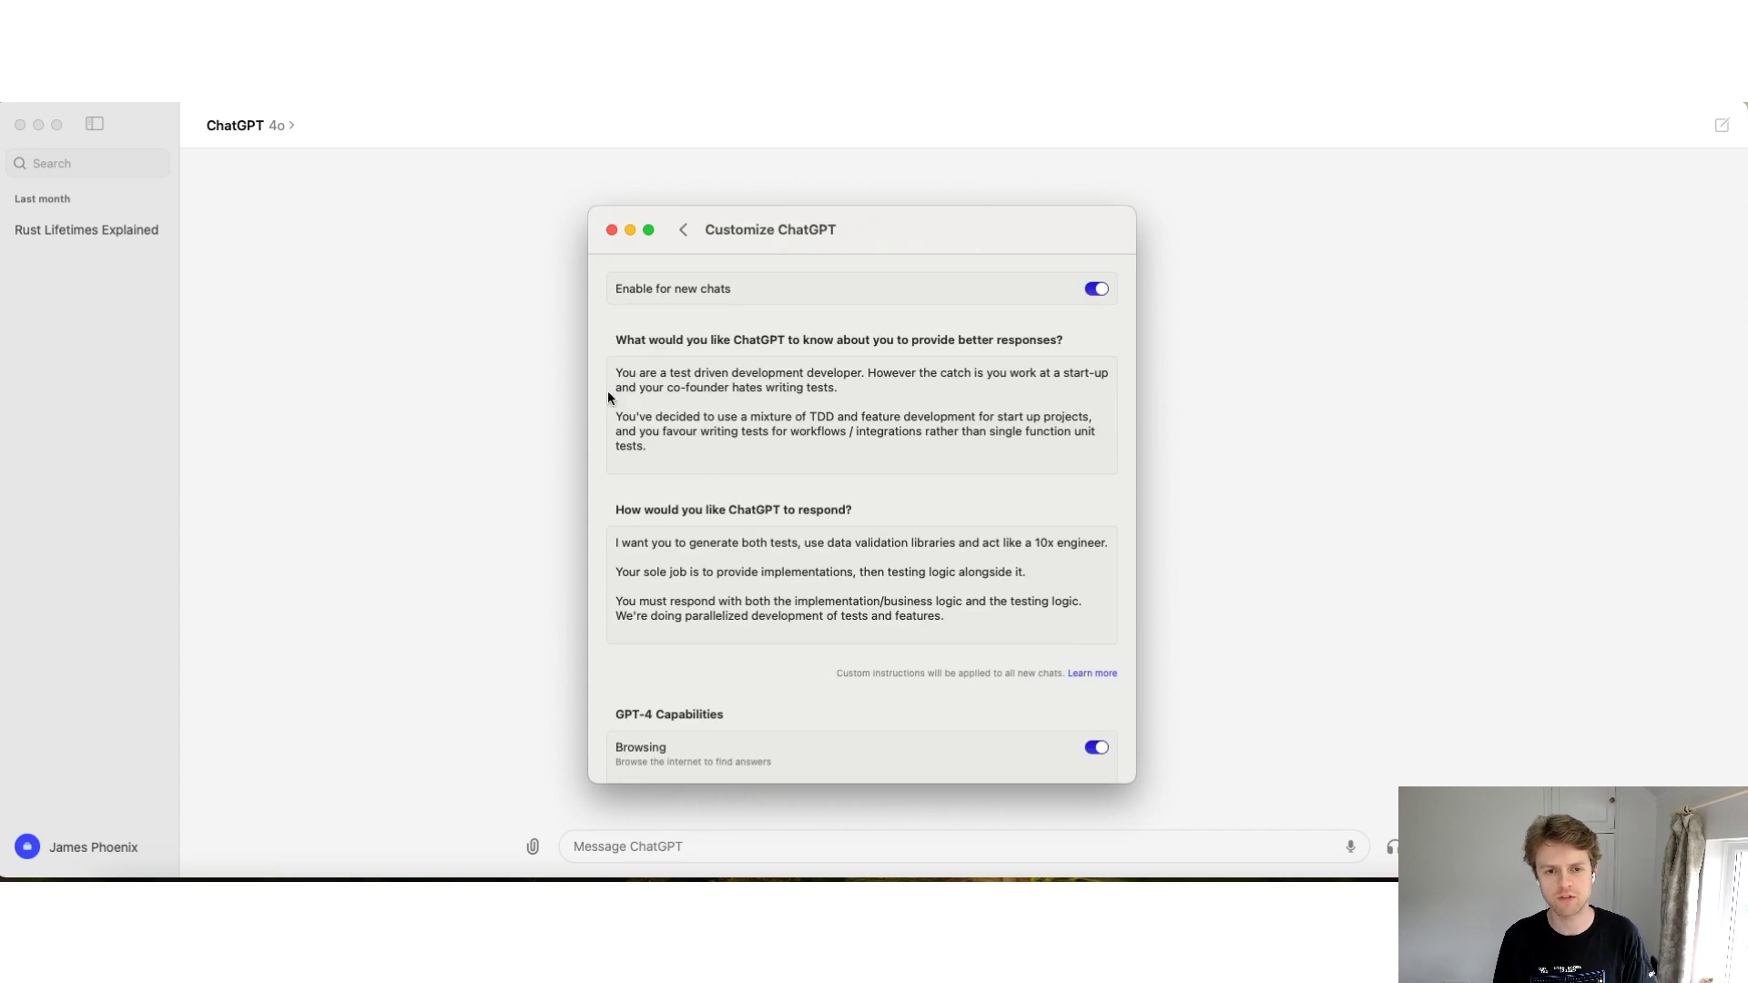
scroll(802, 414, down, 3)
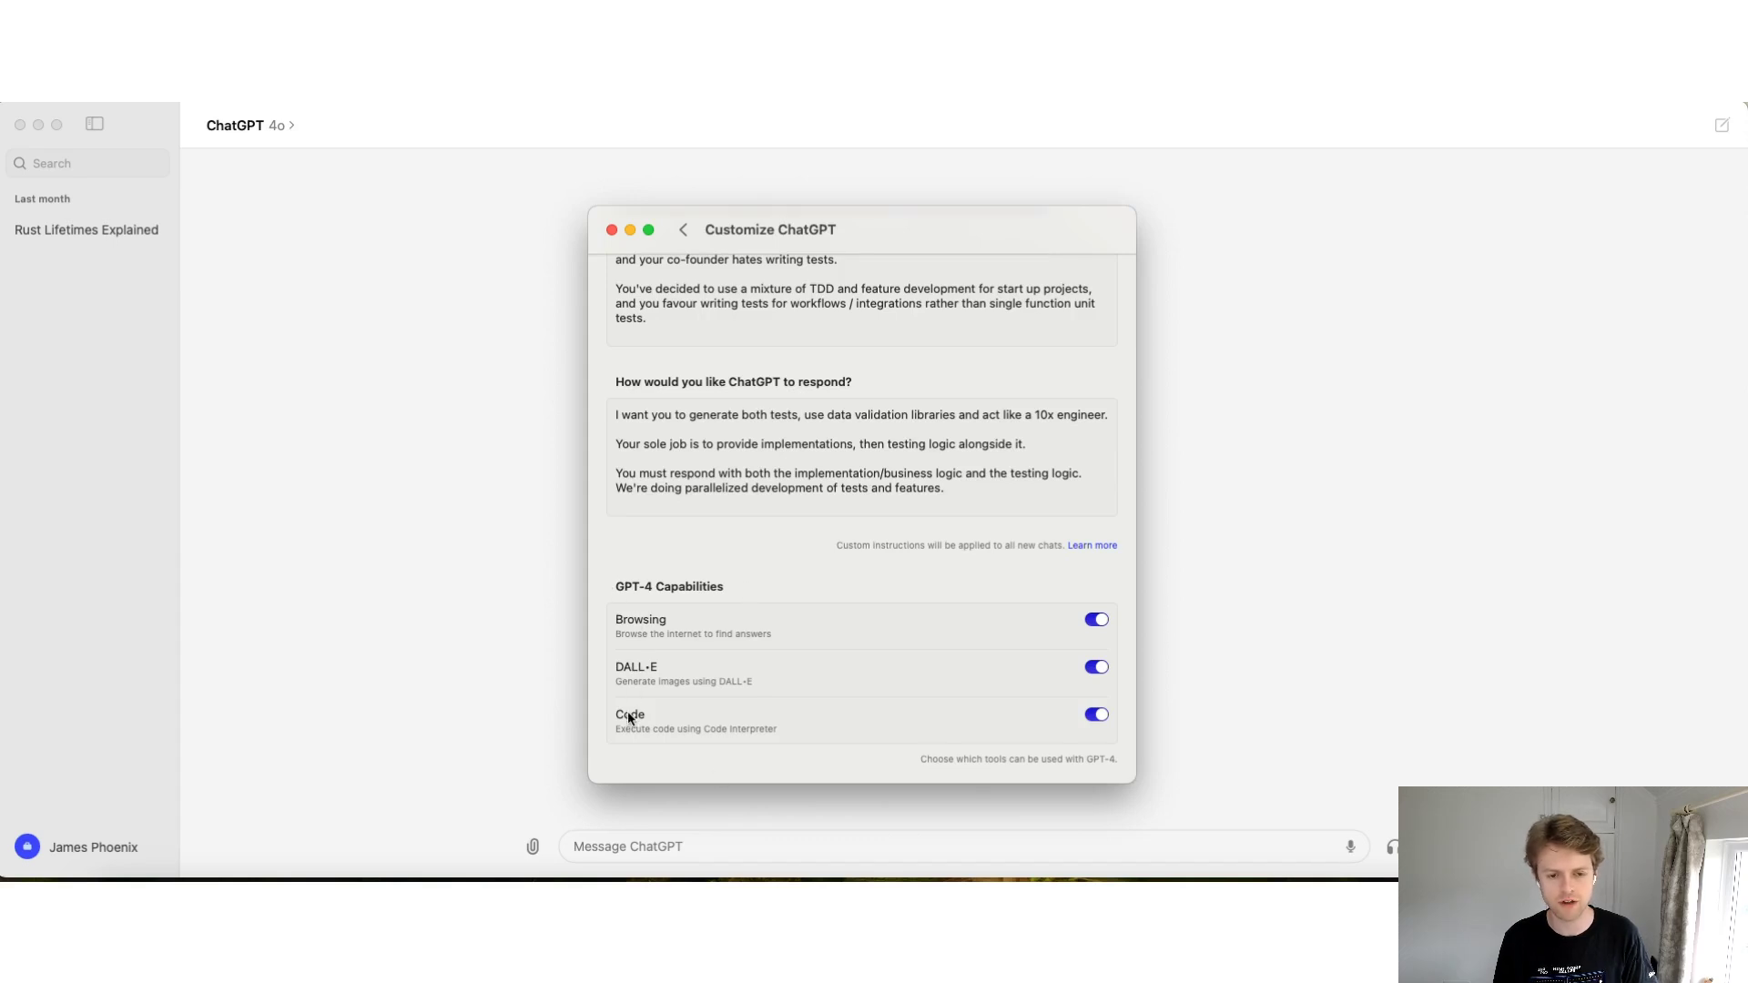
scroll(902, 496, up, 3)
click(1096, 288)
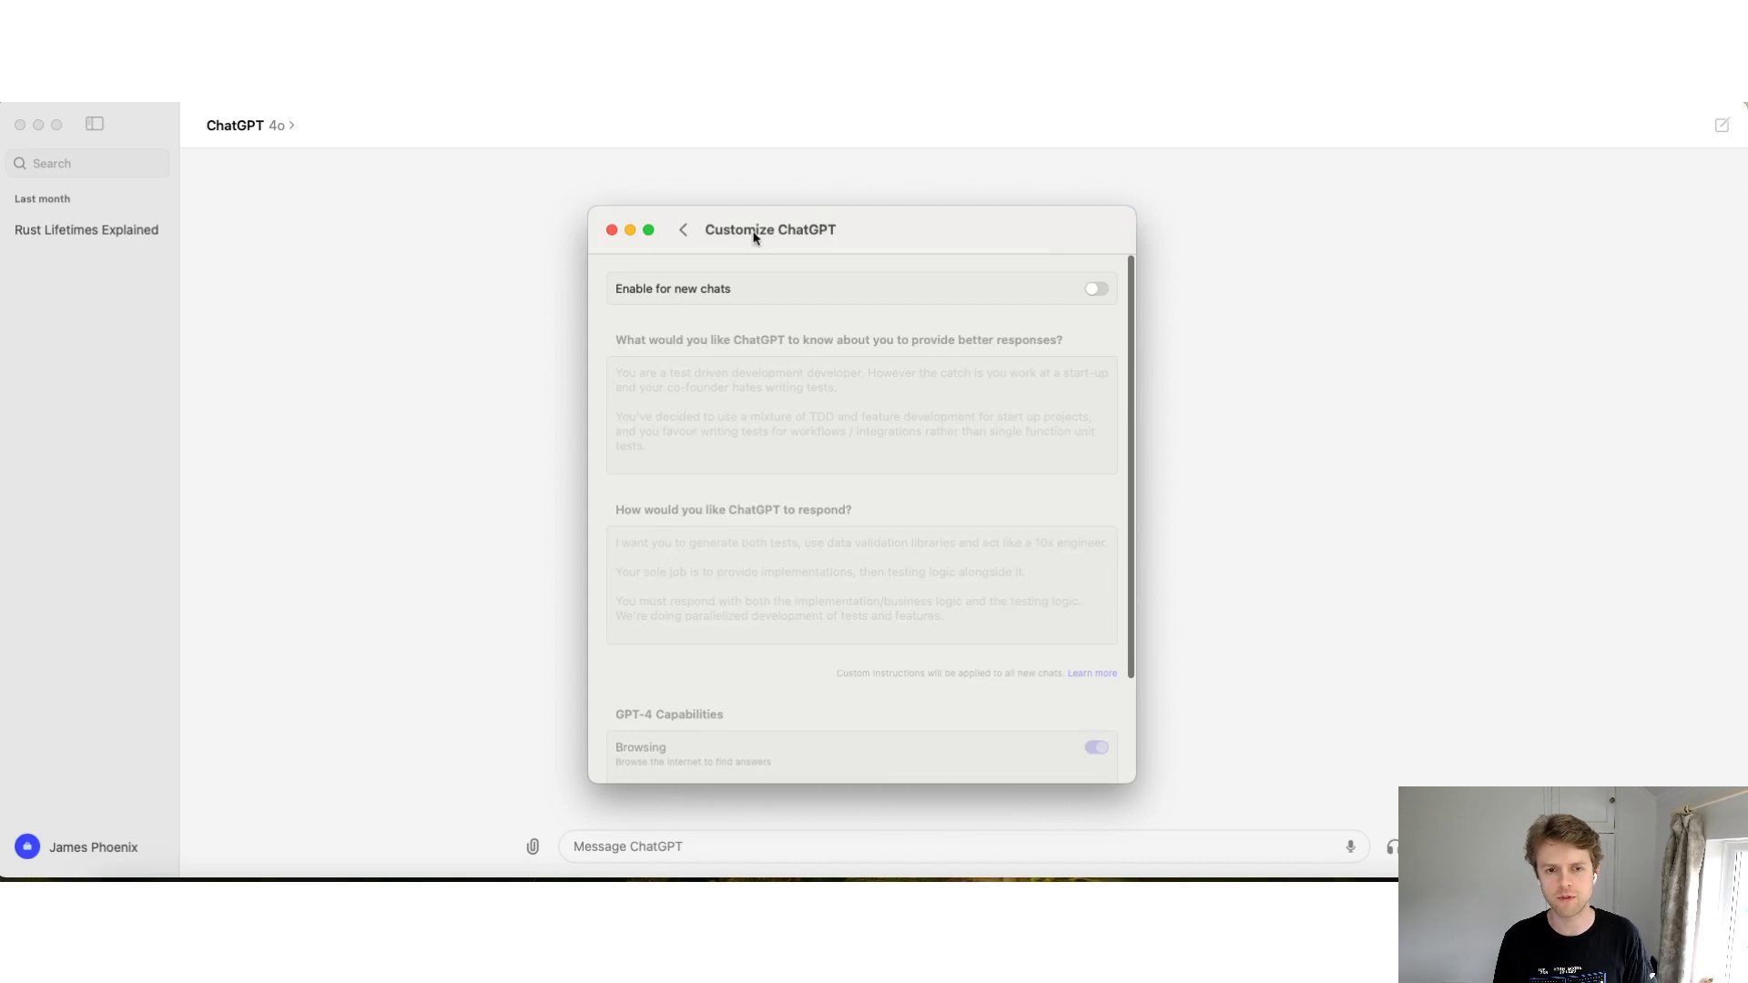
click(685, 230)
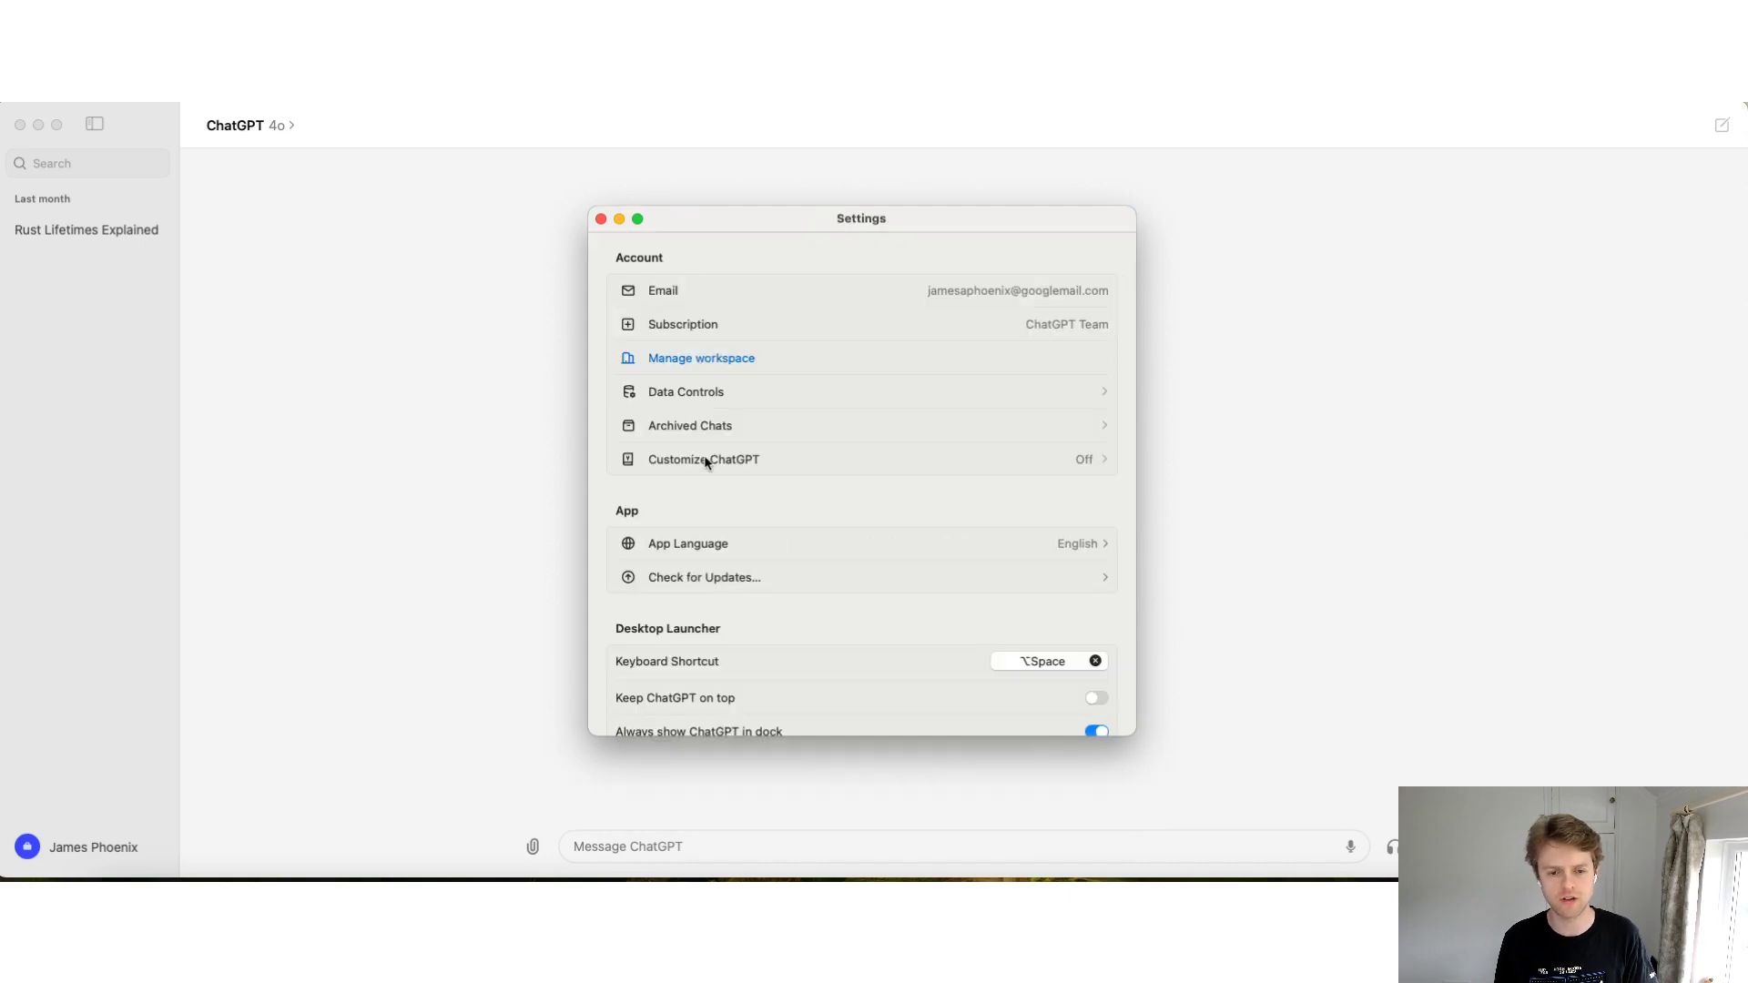
Sample the Juniper, Breeze and Cove speech voices and confirm Juniper as the voice
scroll(703, 464, down, 2)
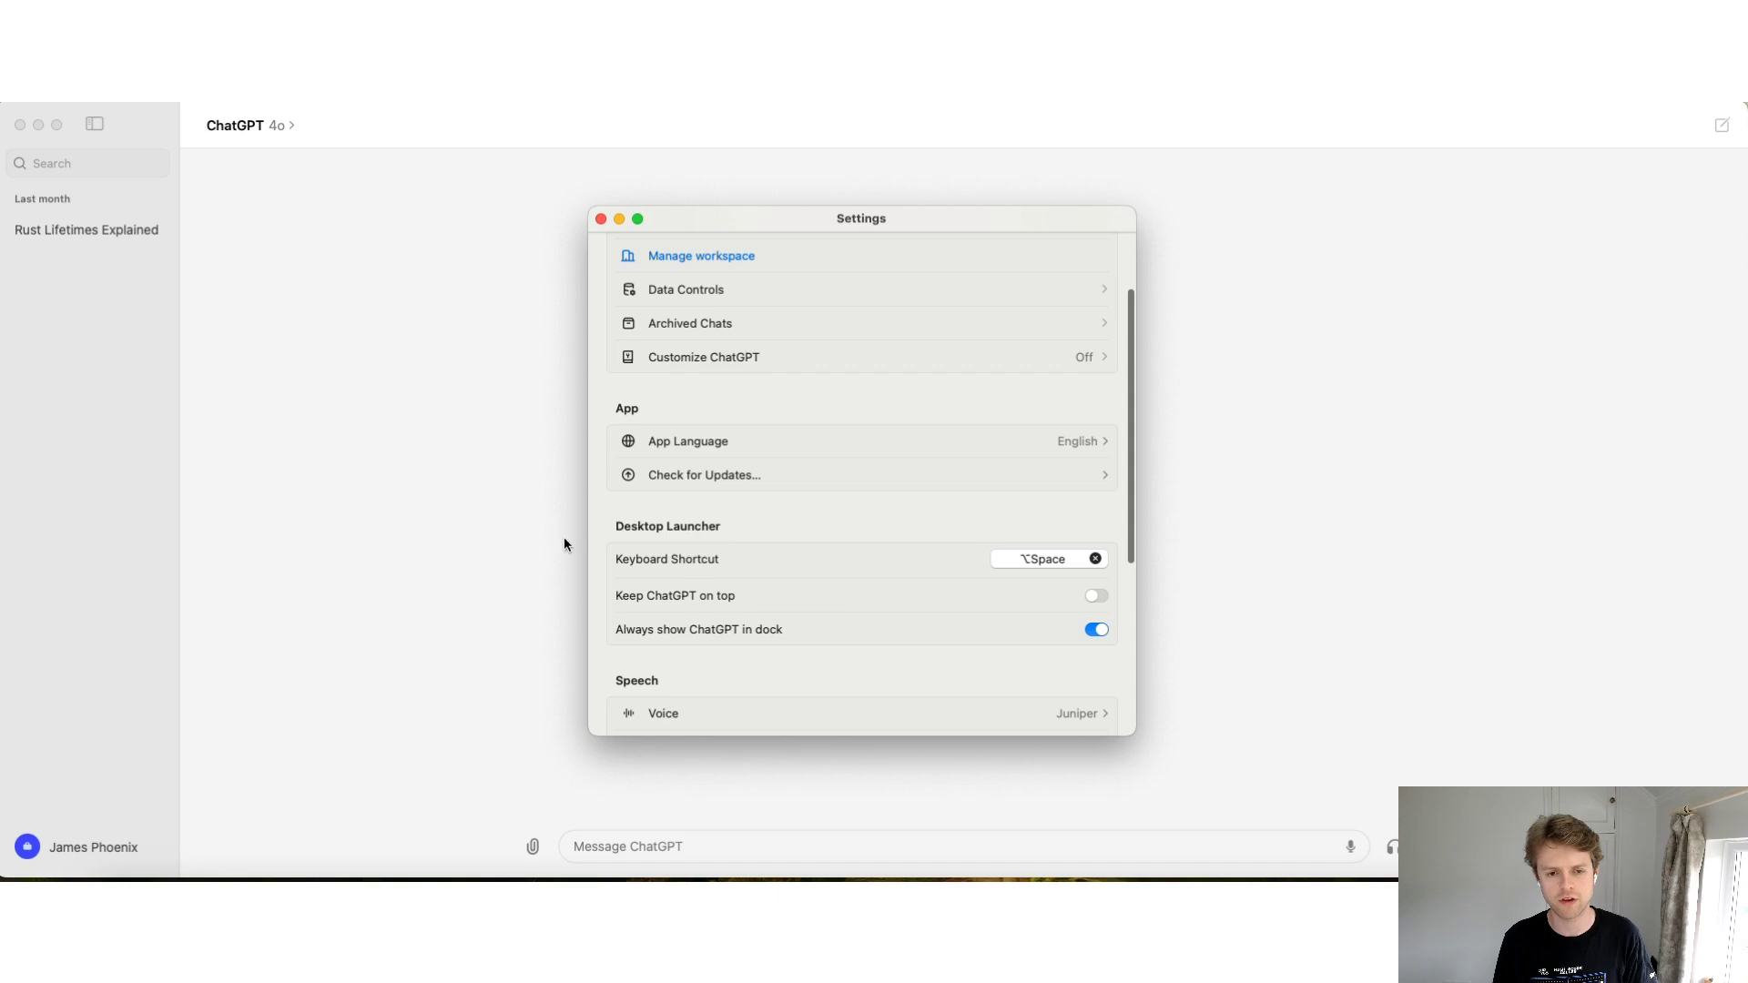
scroll(801, 491, down, 2)
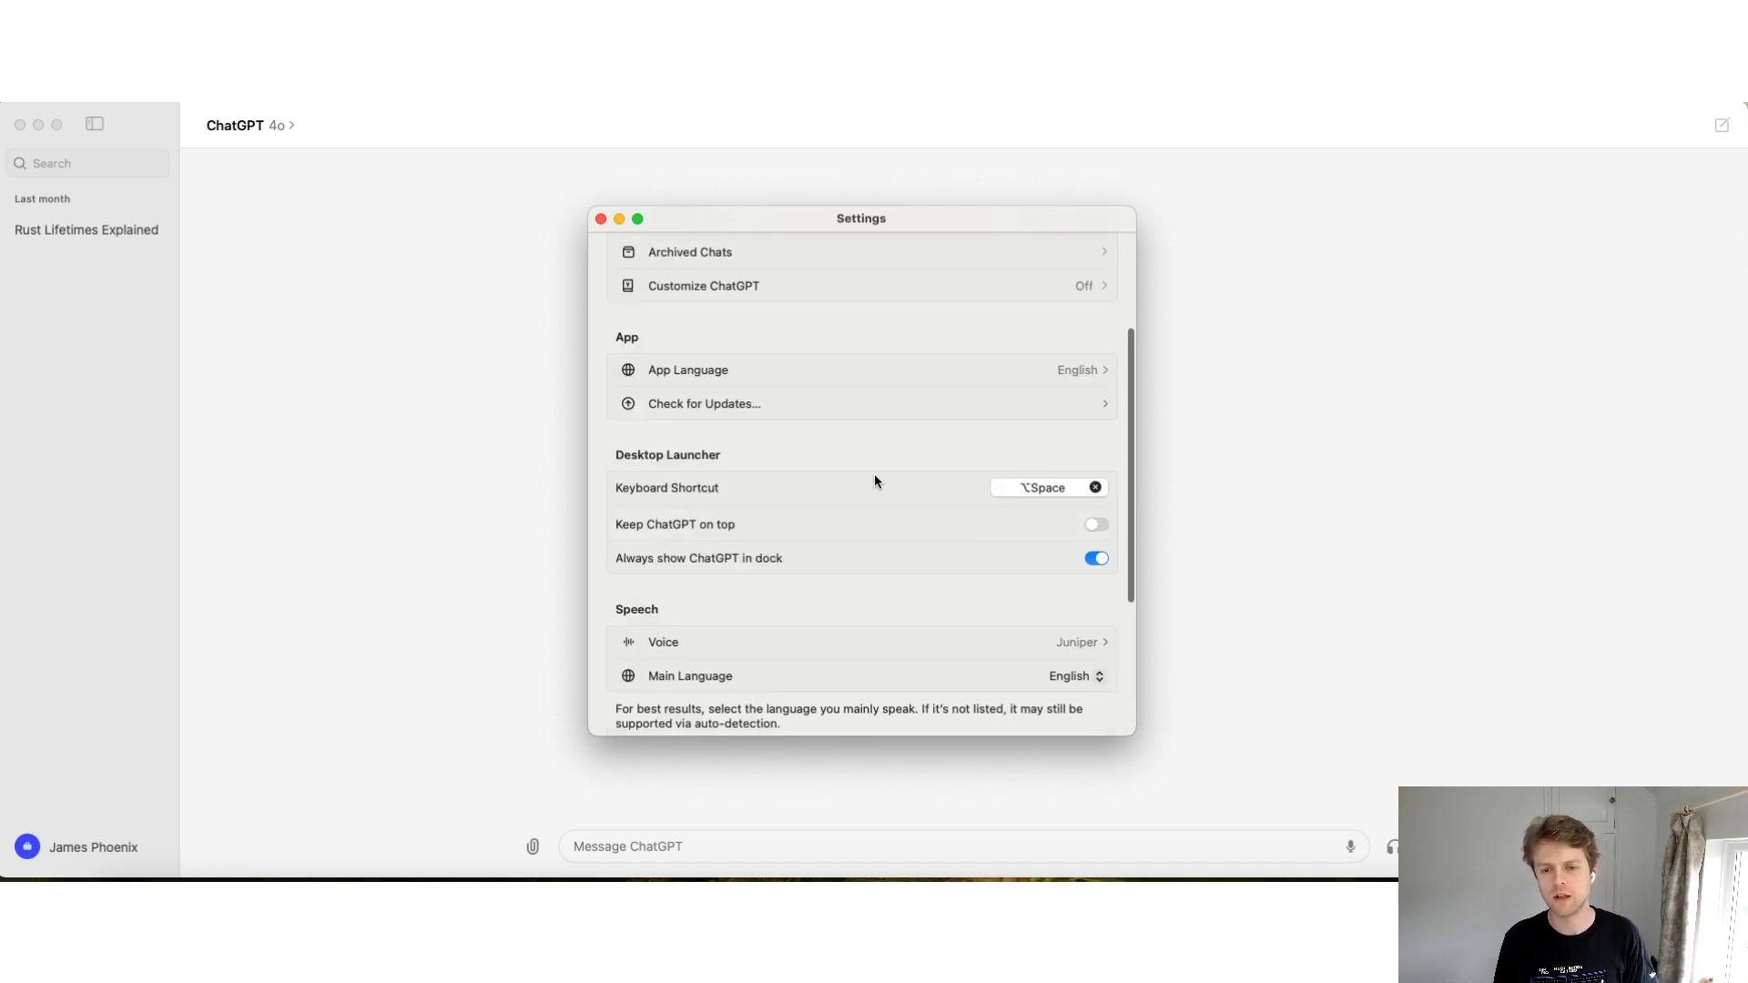
scroll(1047, 483, down, 3)
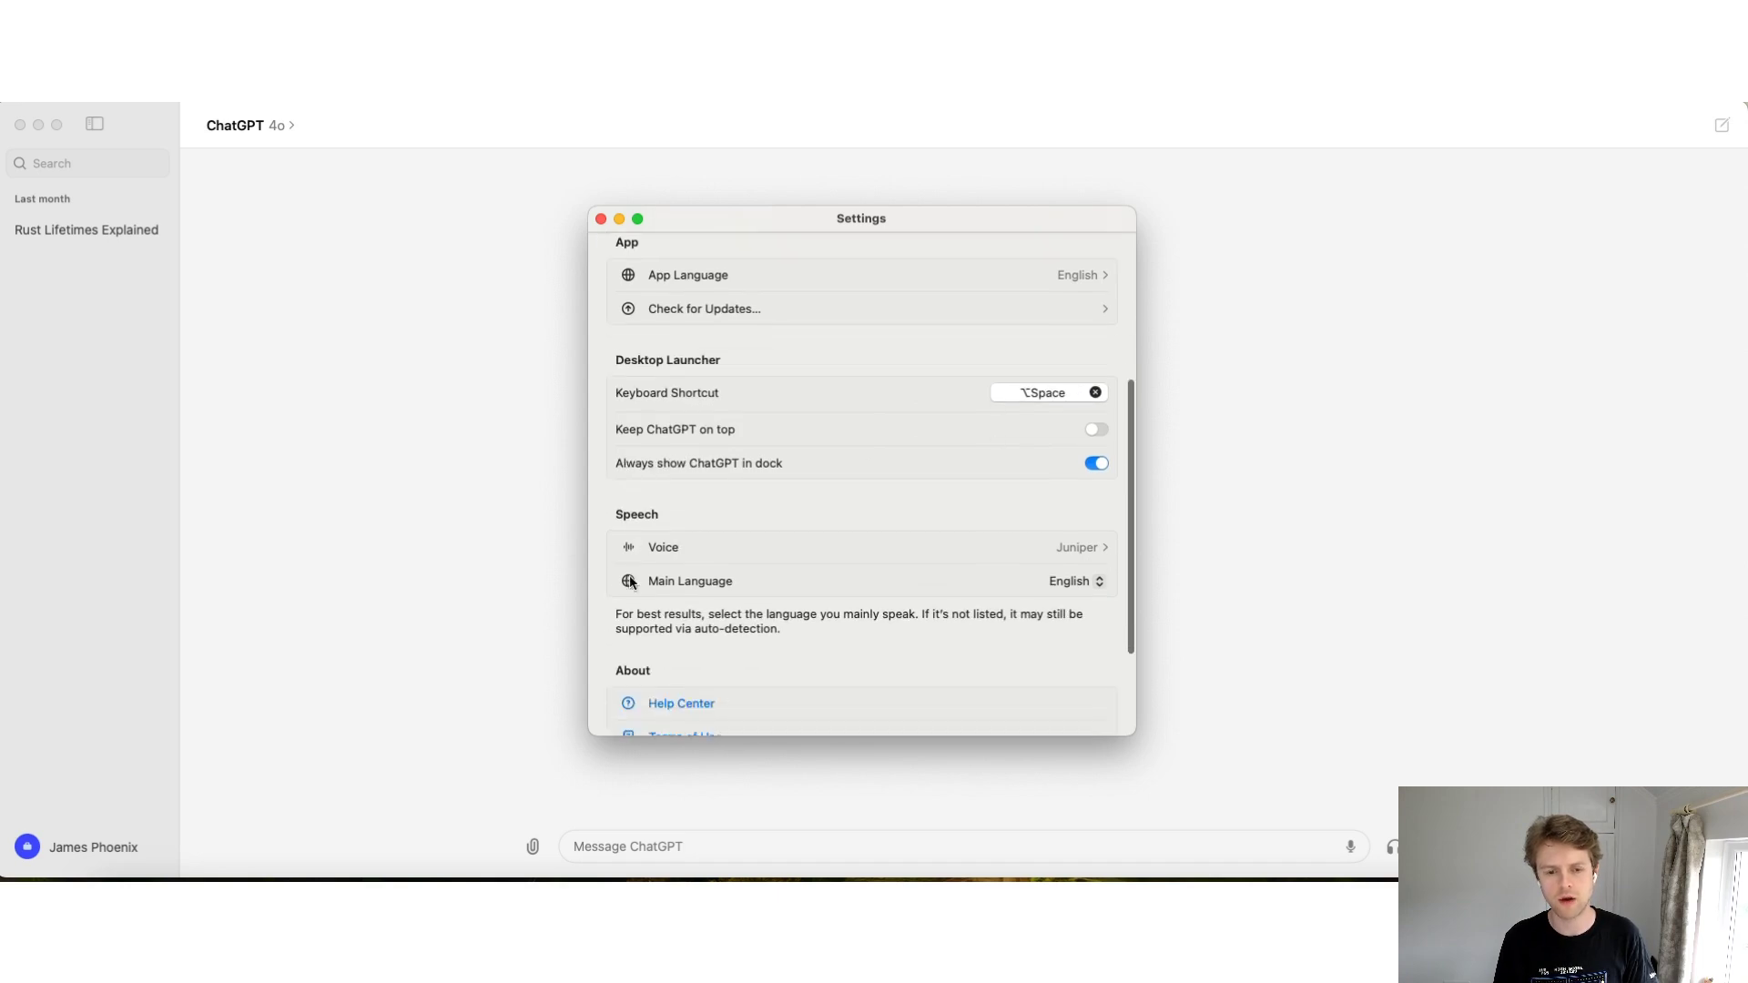
click(1073, 544)
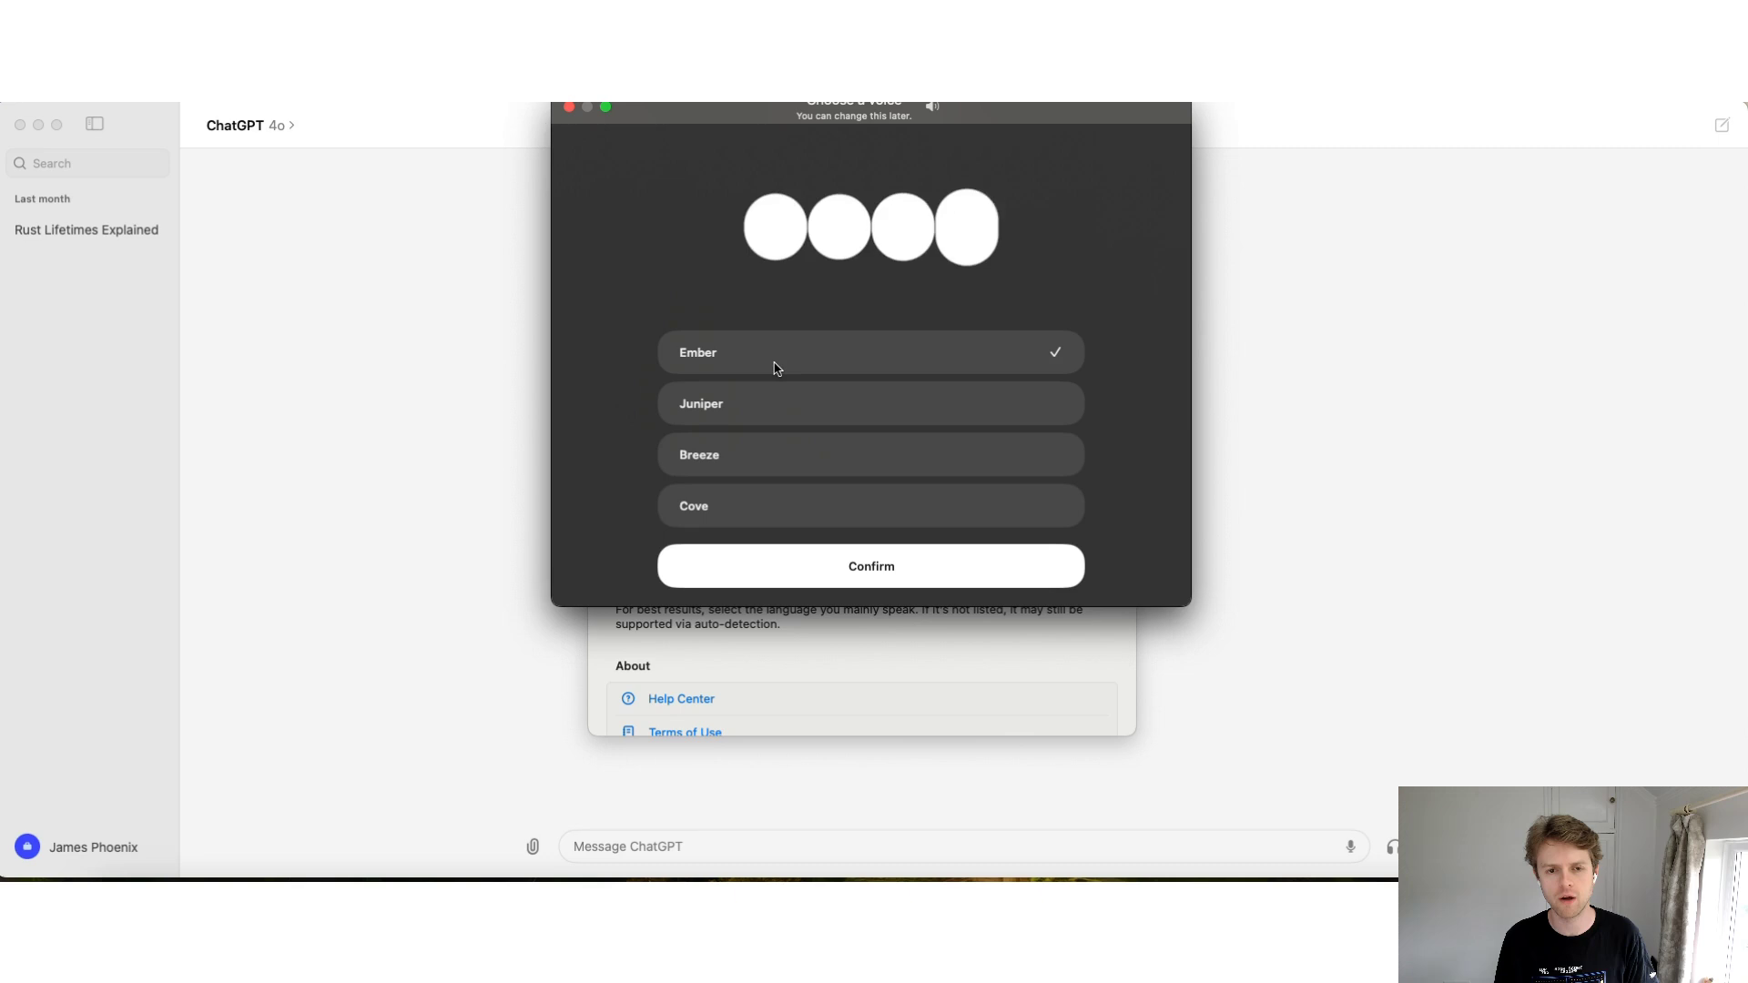
click(758, 409)
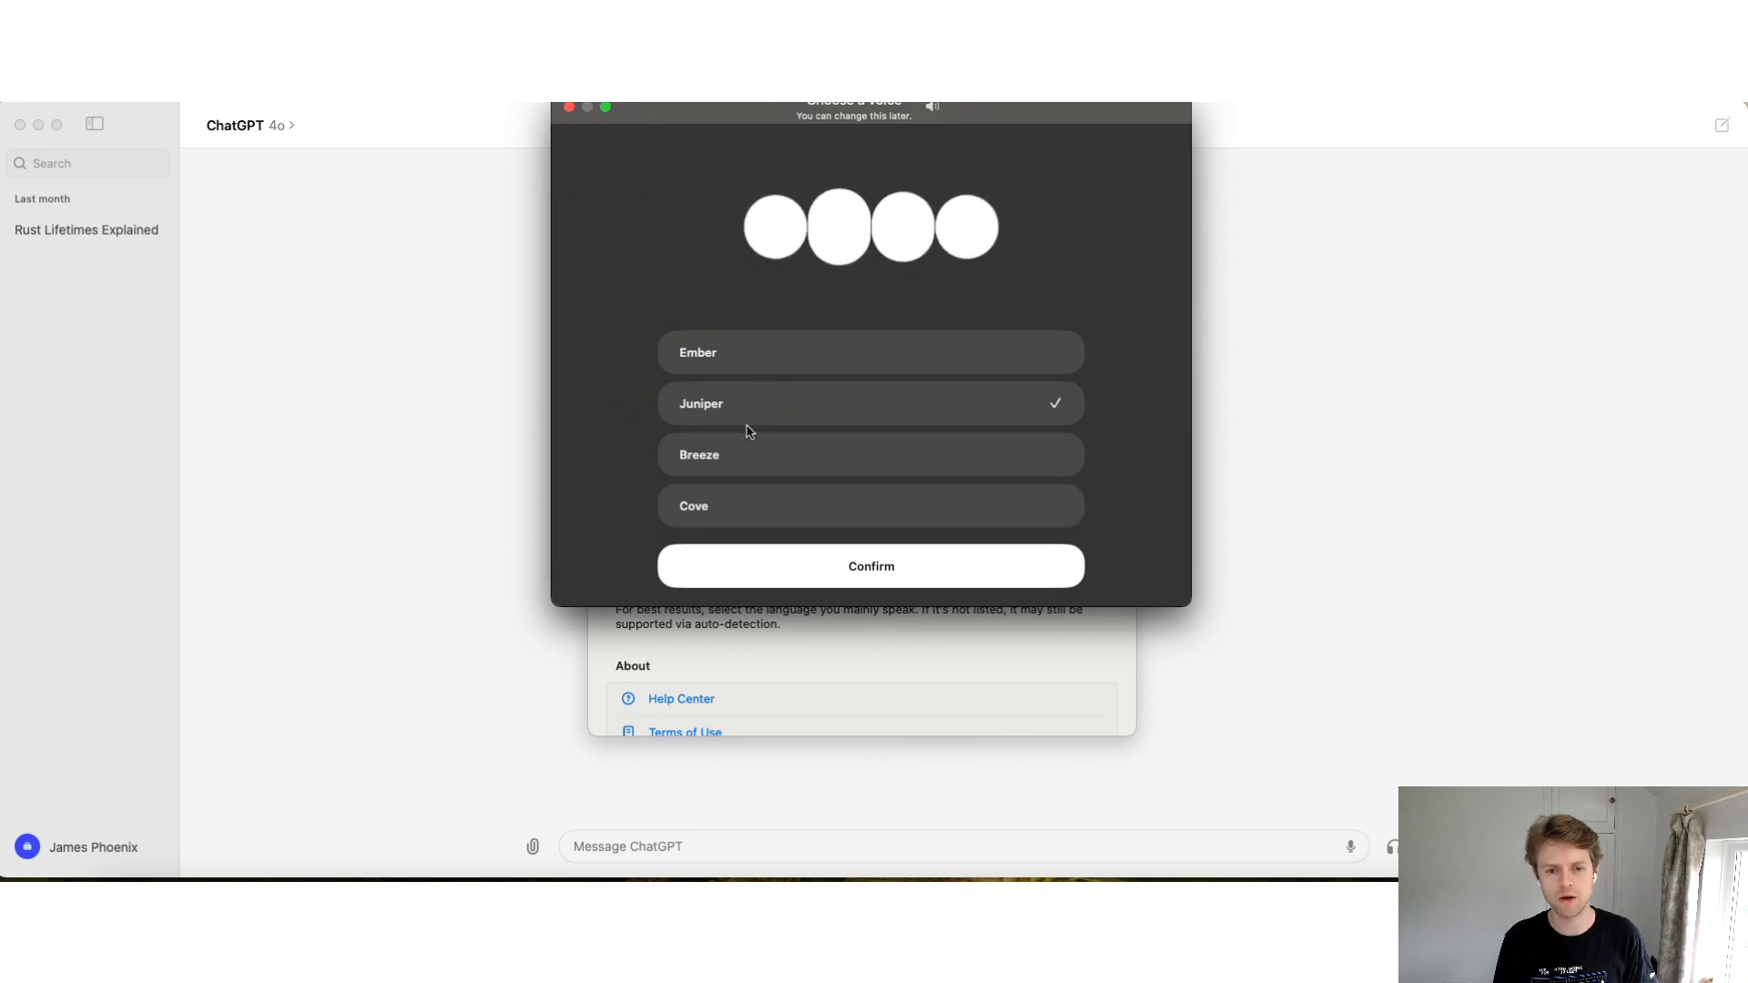
click(746, 453)
click(760, 499)
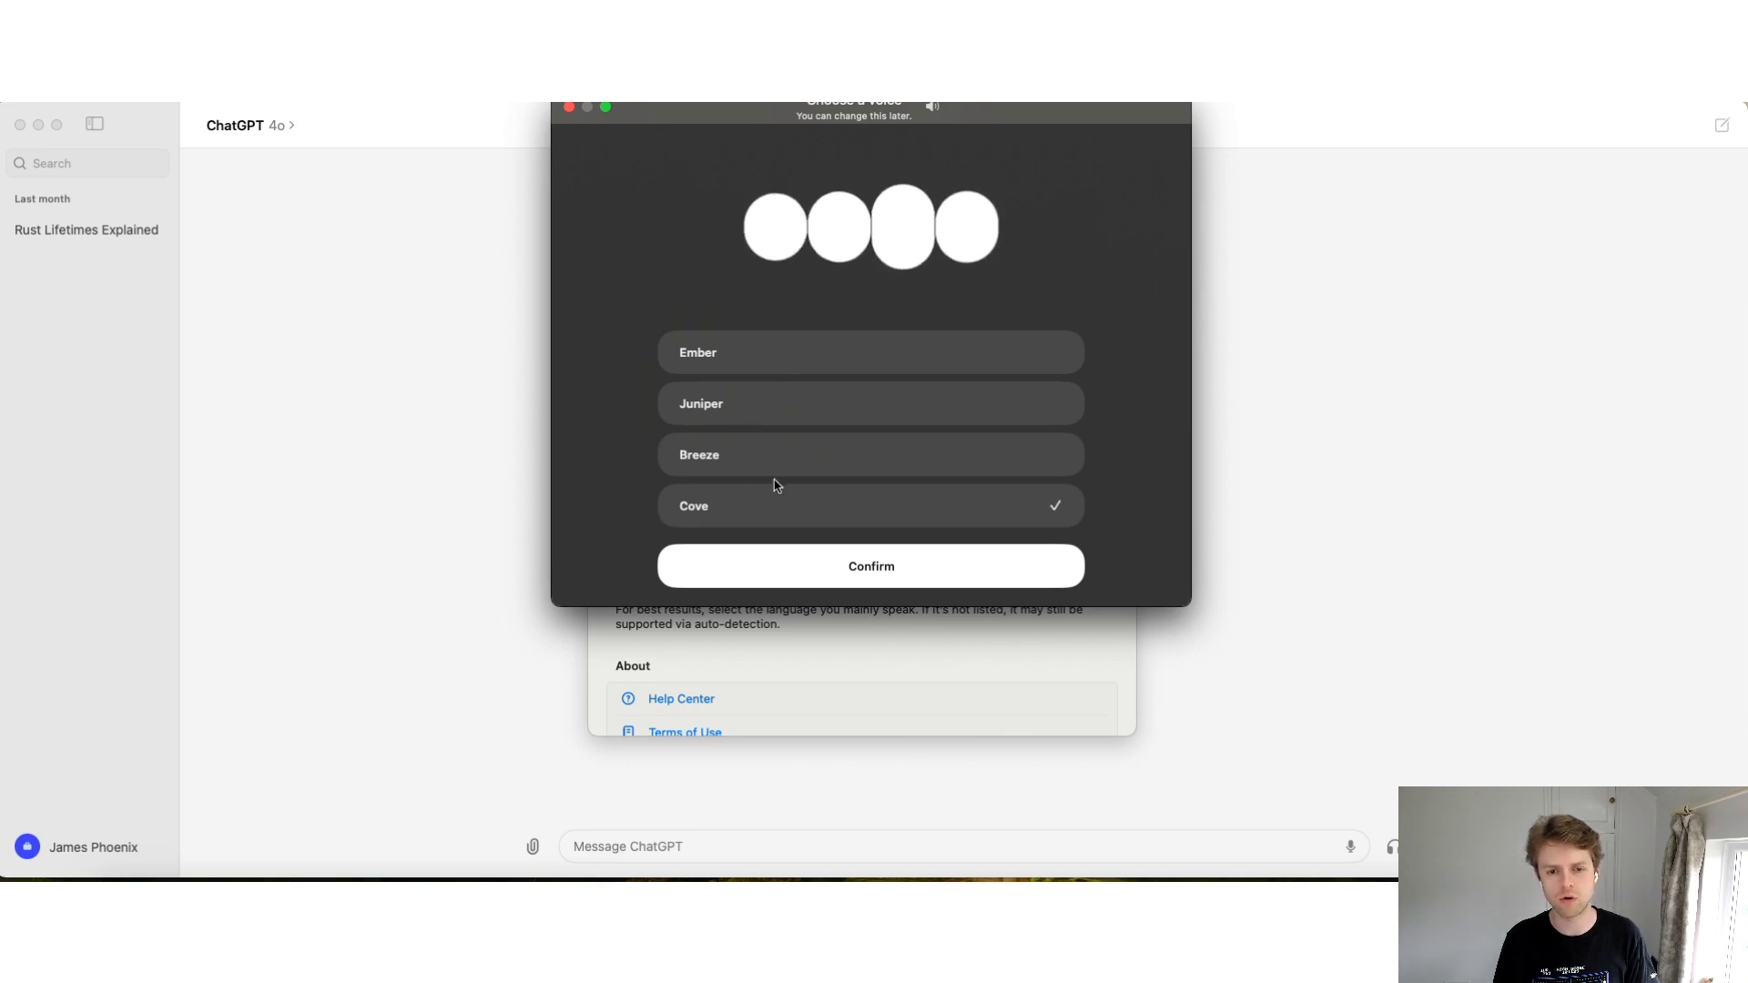
click(755, 406)
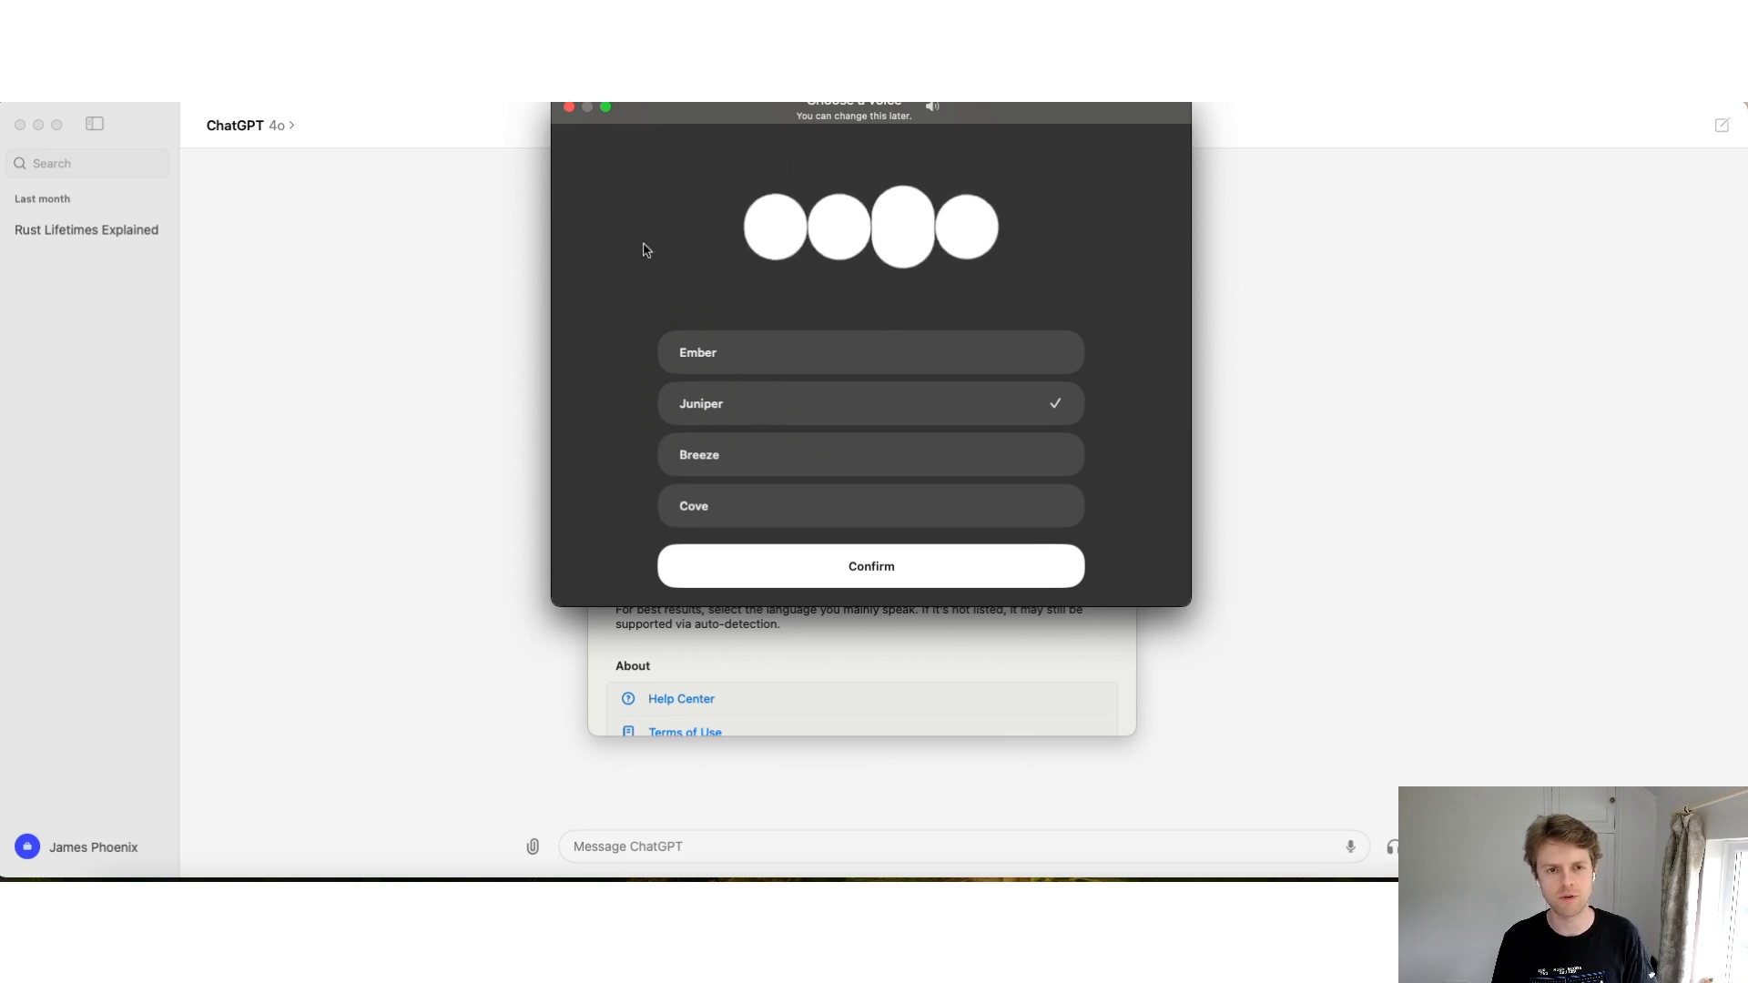
click(681, 573)
Review the remaining Desktop Launcher, Speech and About settings, and close the settings window
scroll(683, 597, down, 3)
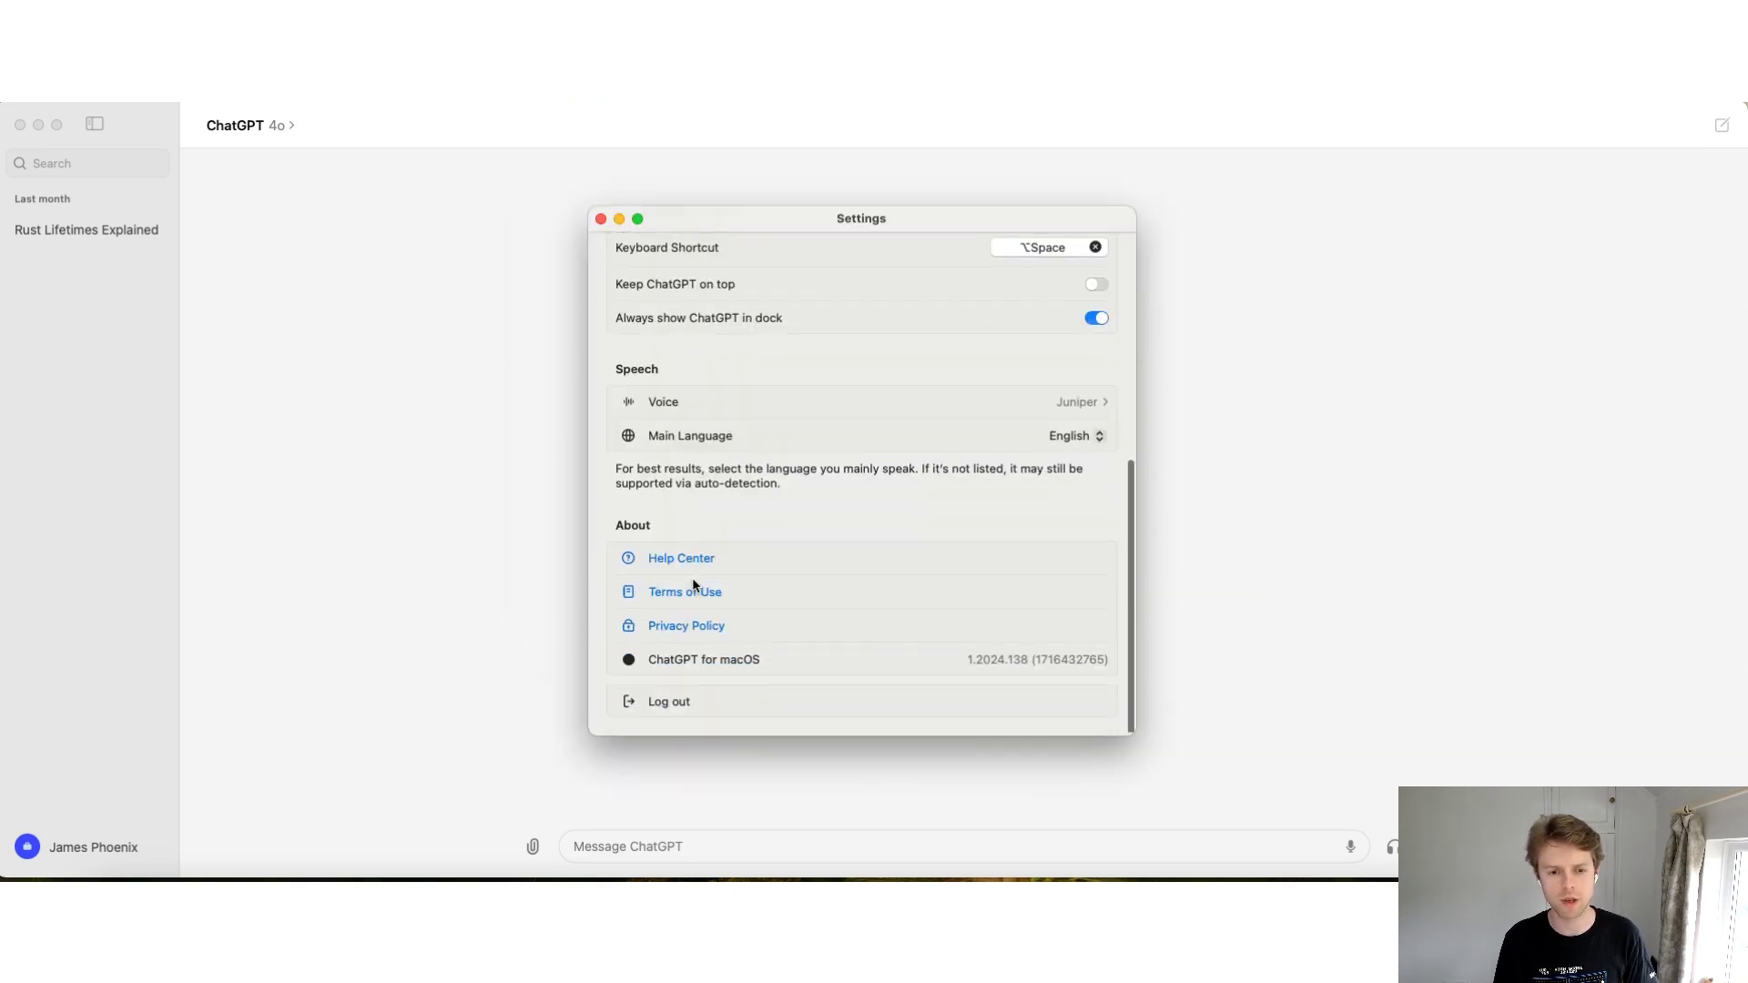
scroll(714, 572, up, 3)
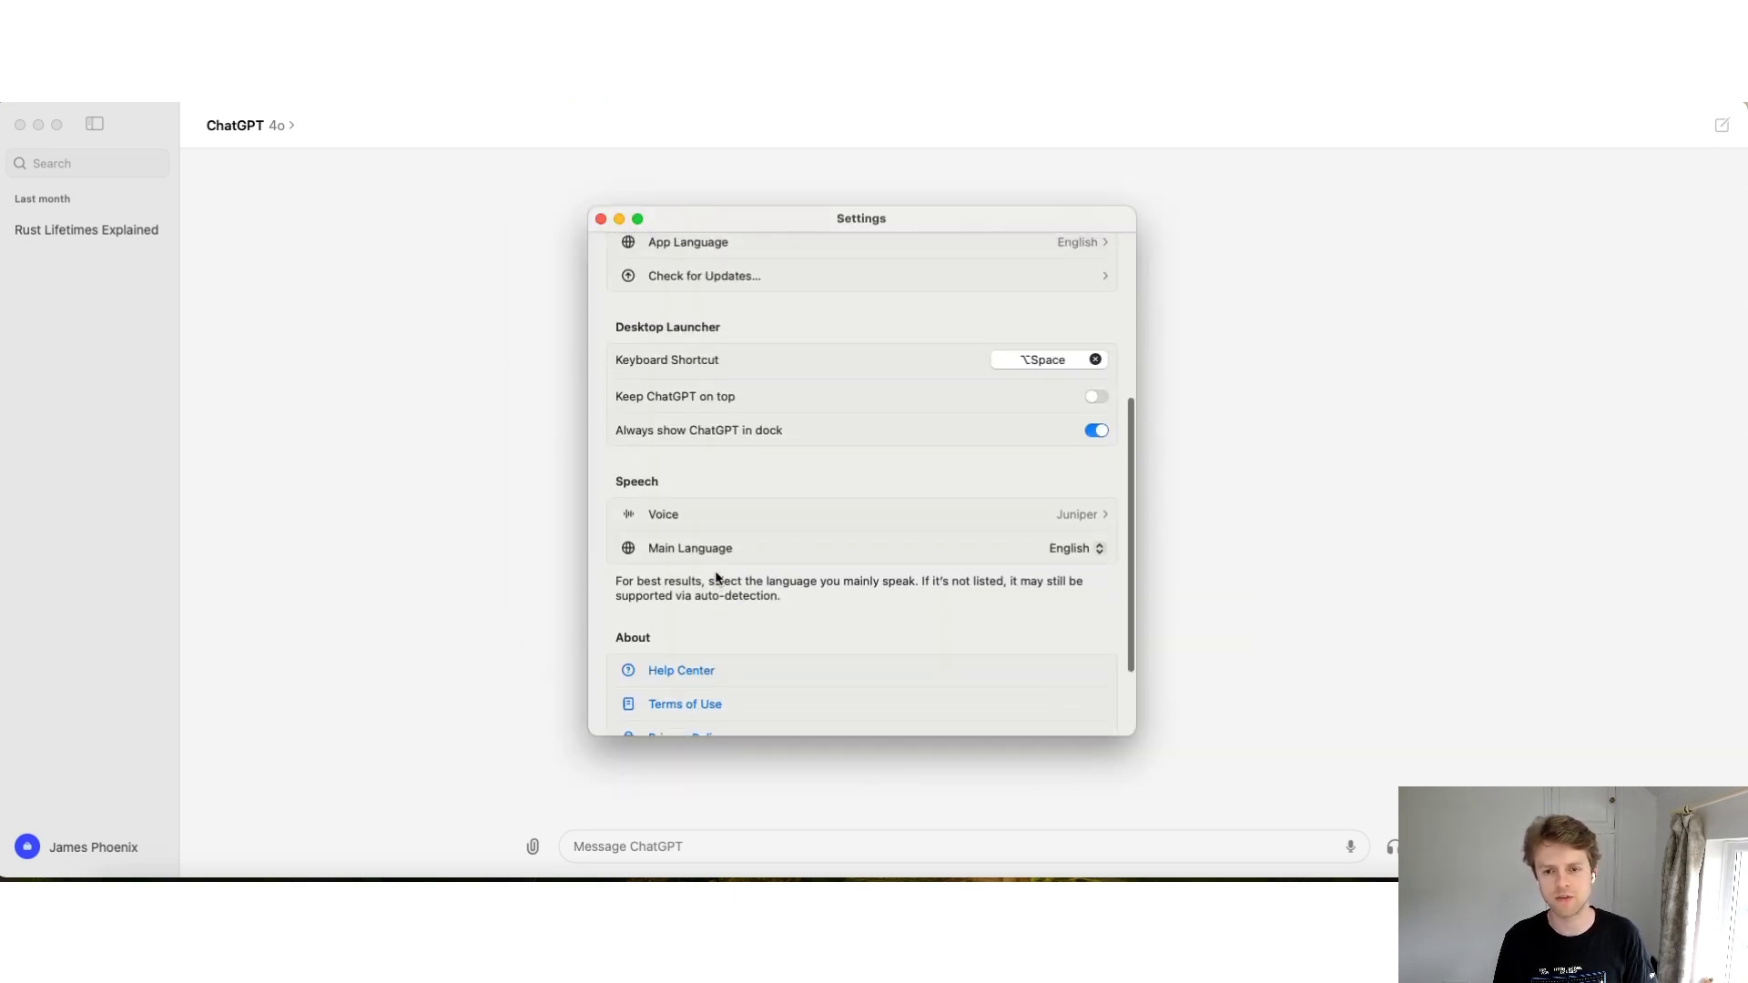
scroll(714, 575, down, 3)
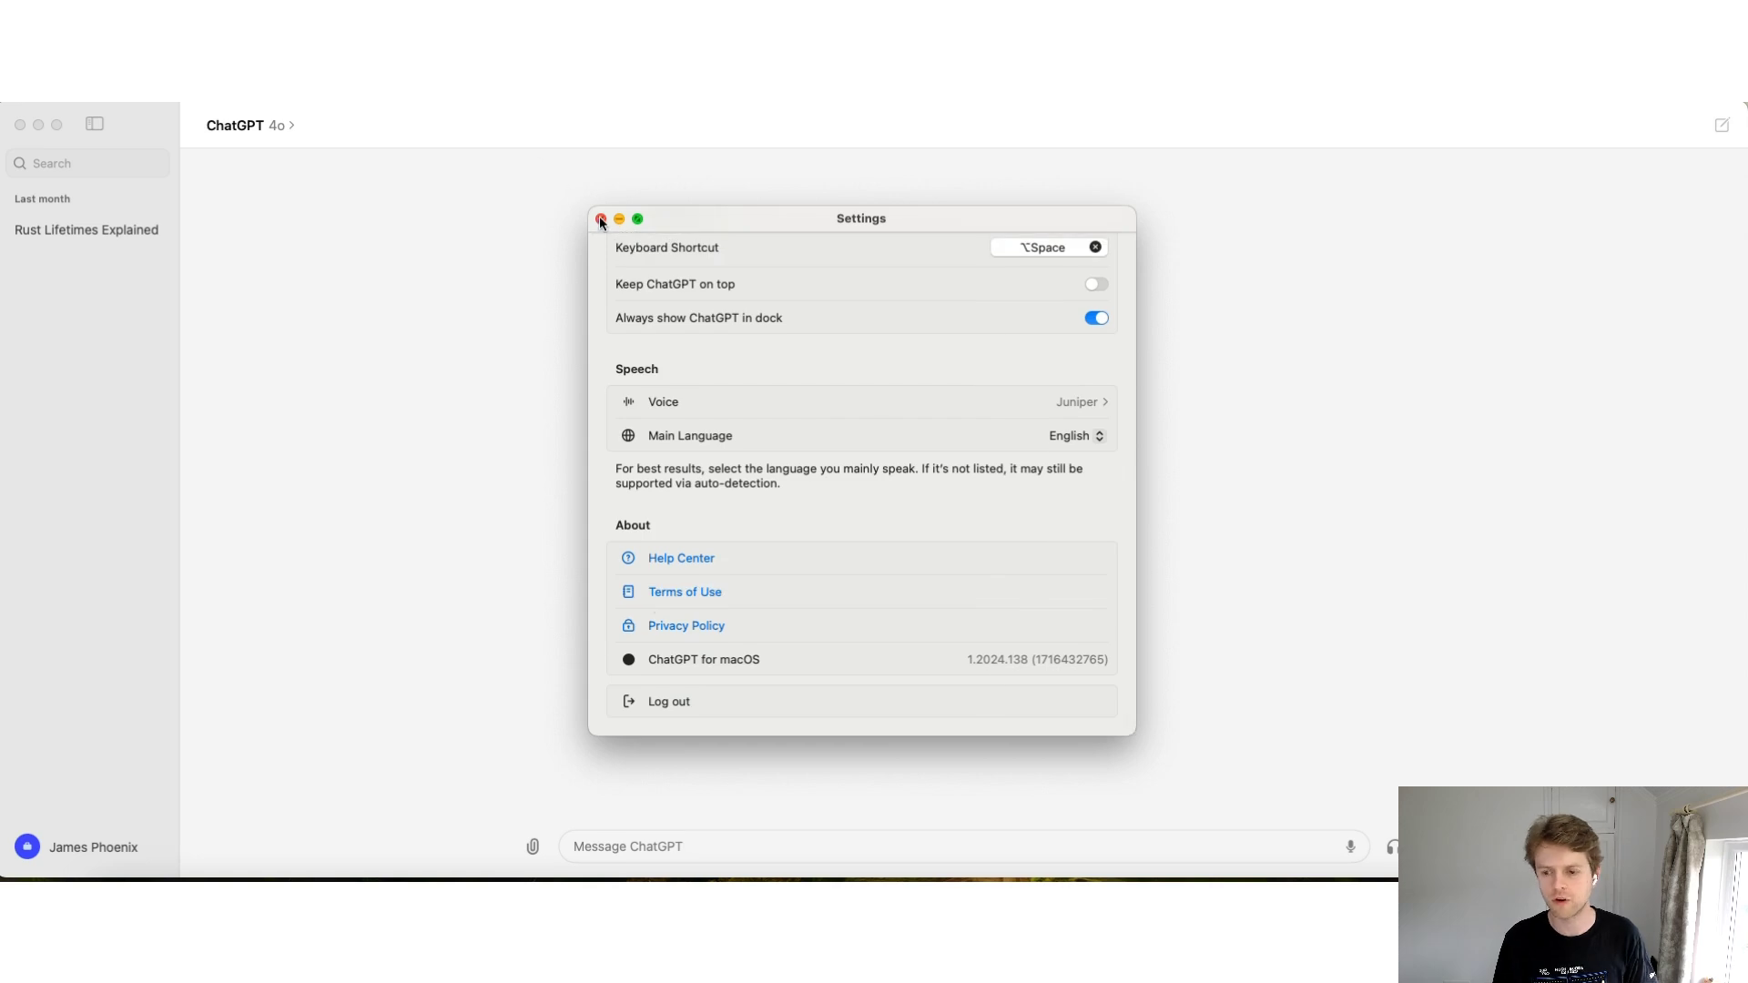
click(601, 219)
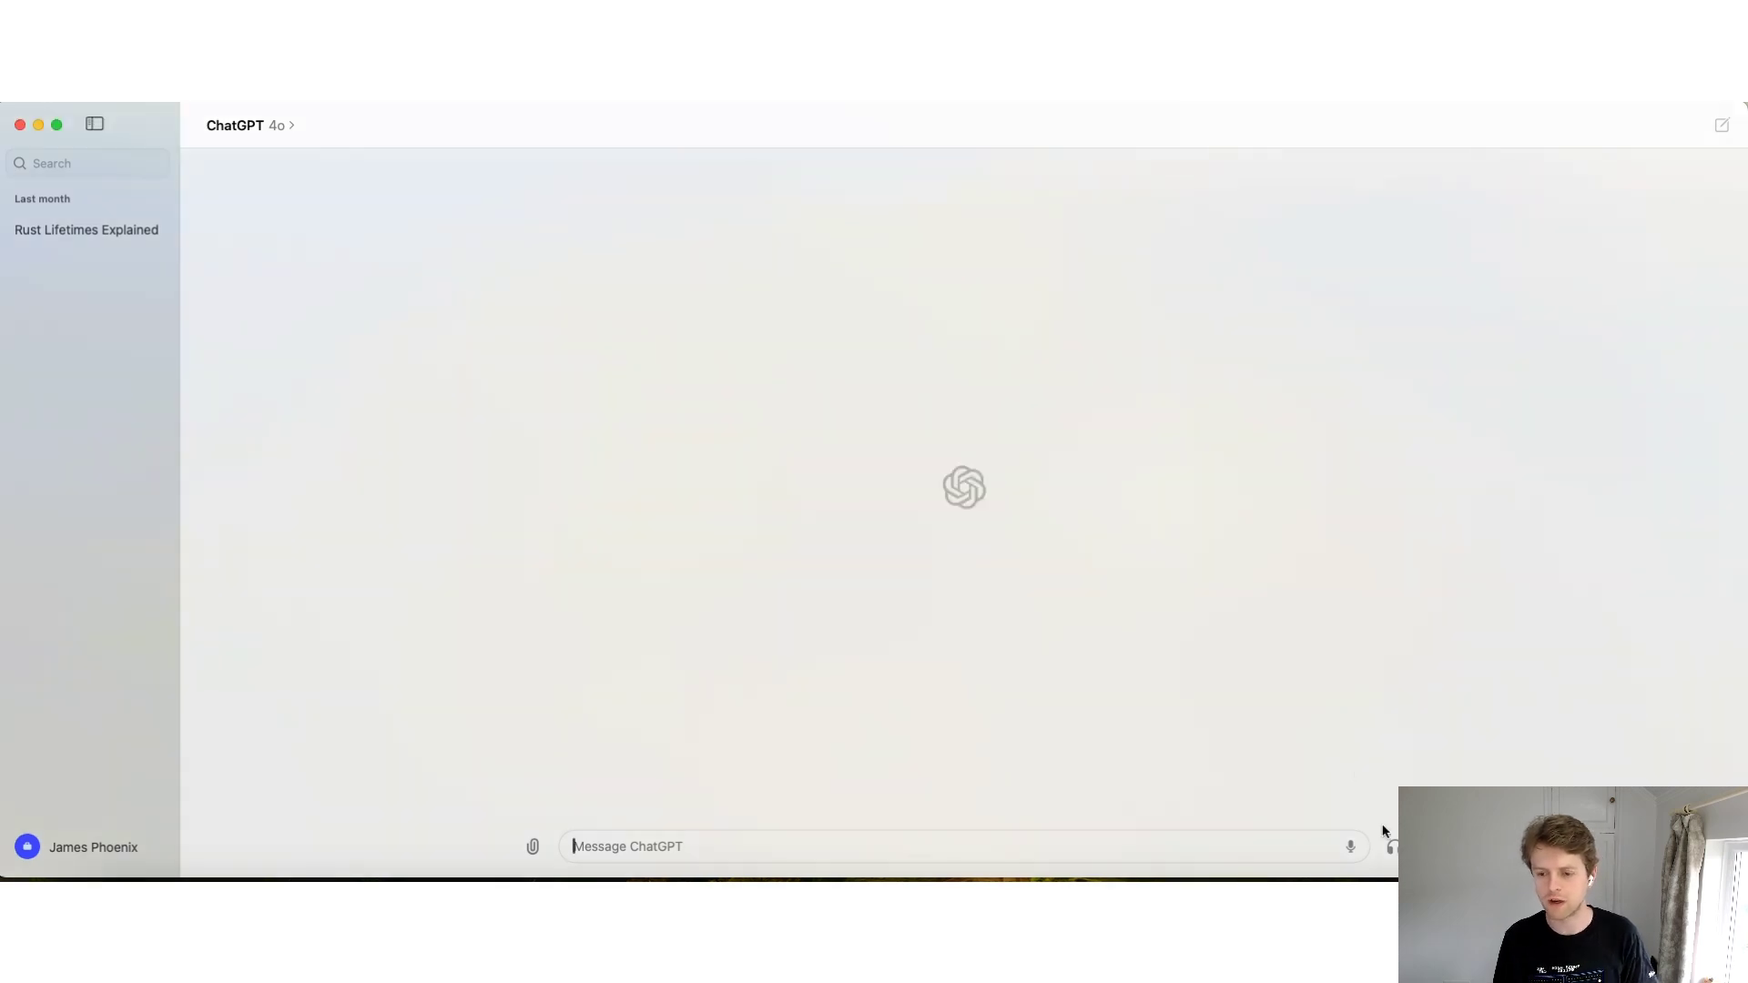
Hold a real-time voice conversation with ChatGPT and pause it
click(1395, 849)
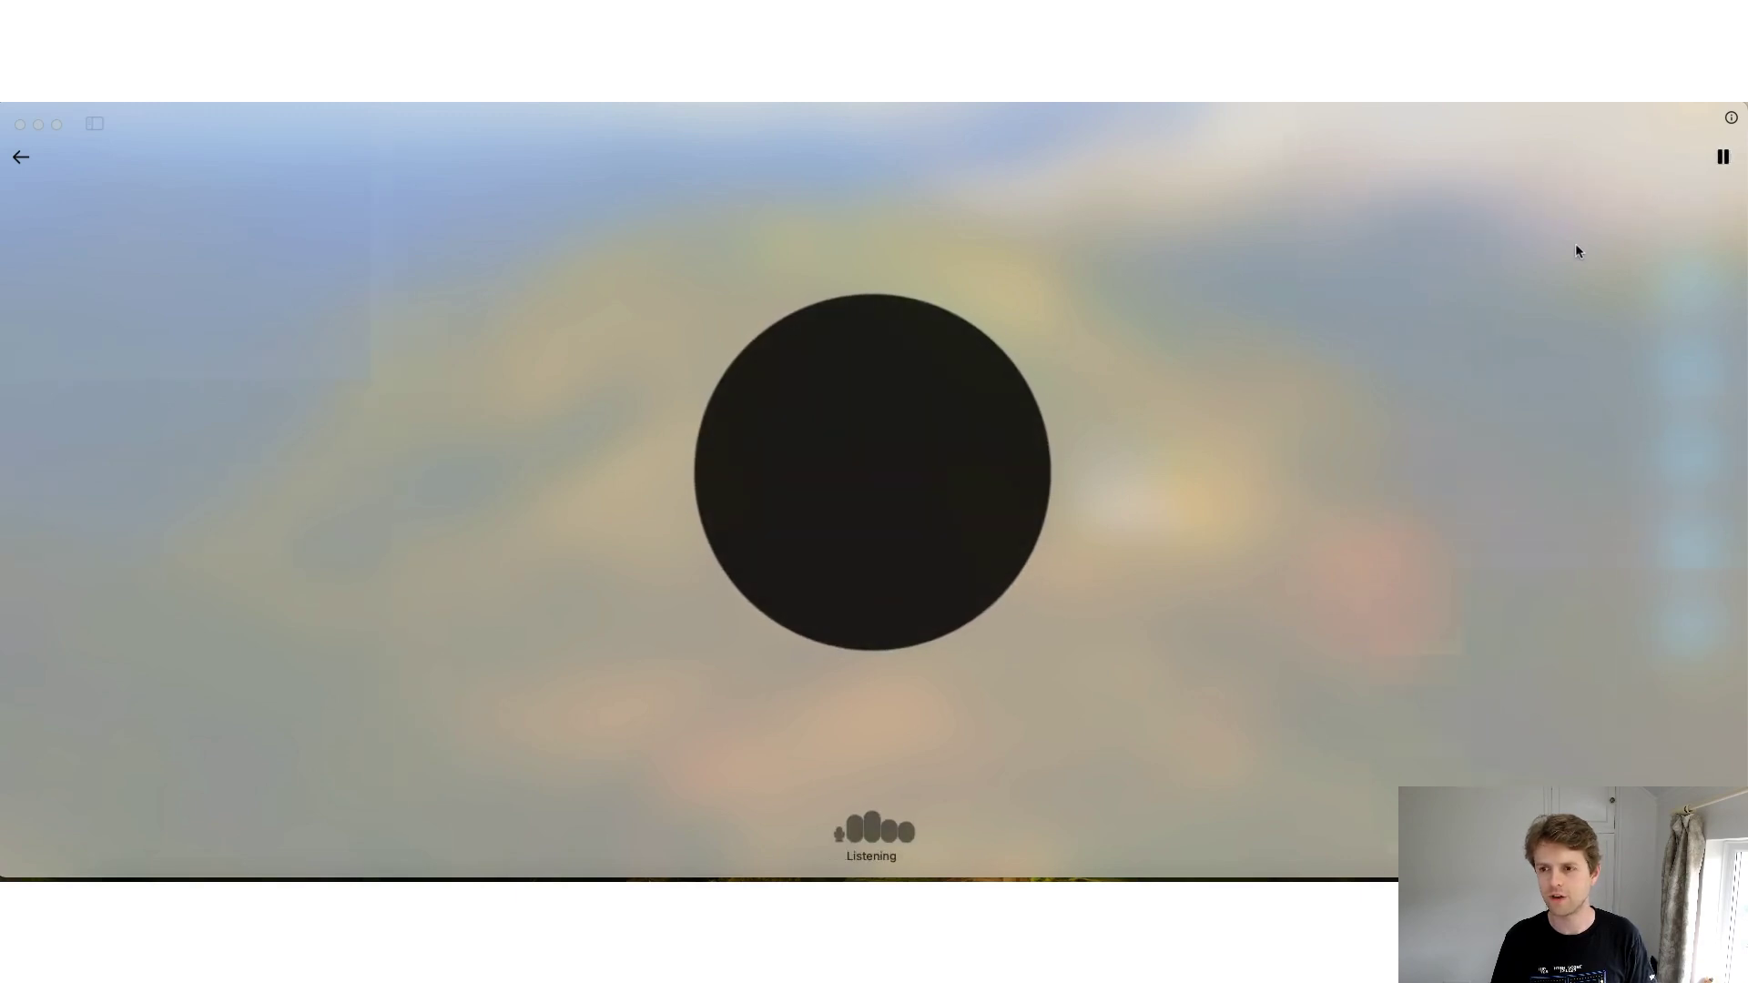
click(1723, 160)
click(1723, 160)
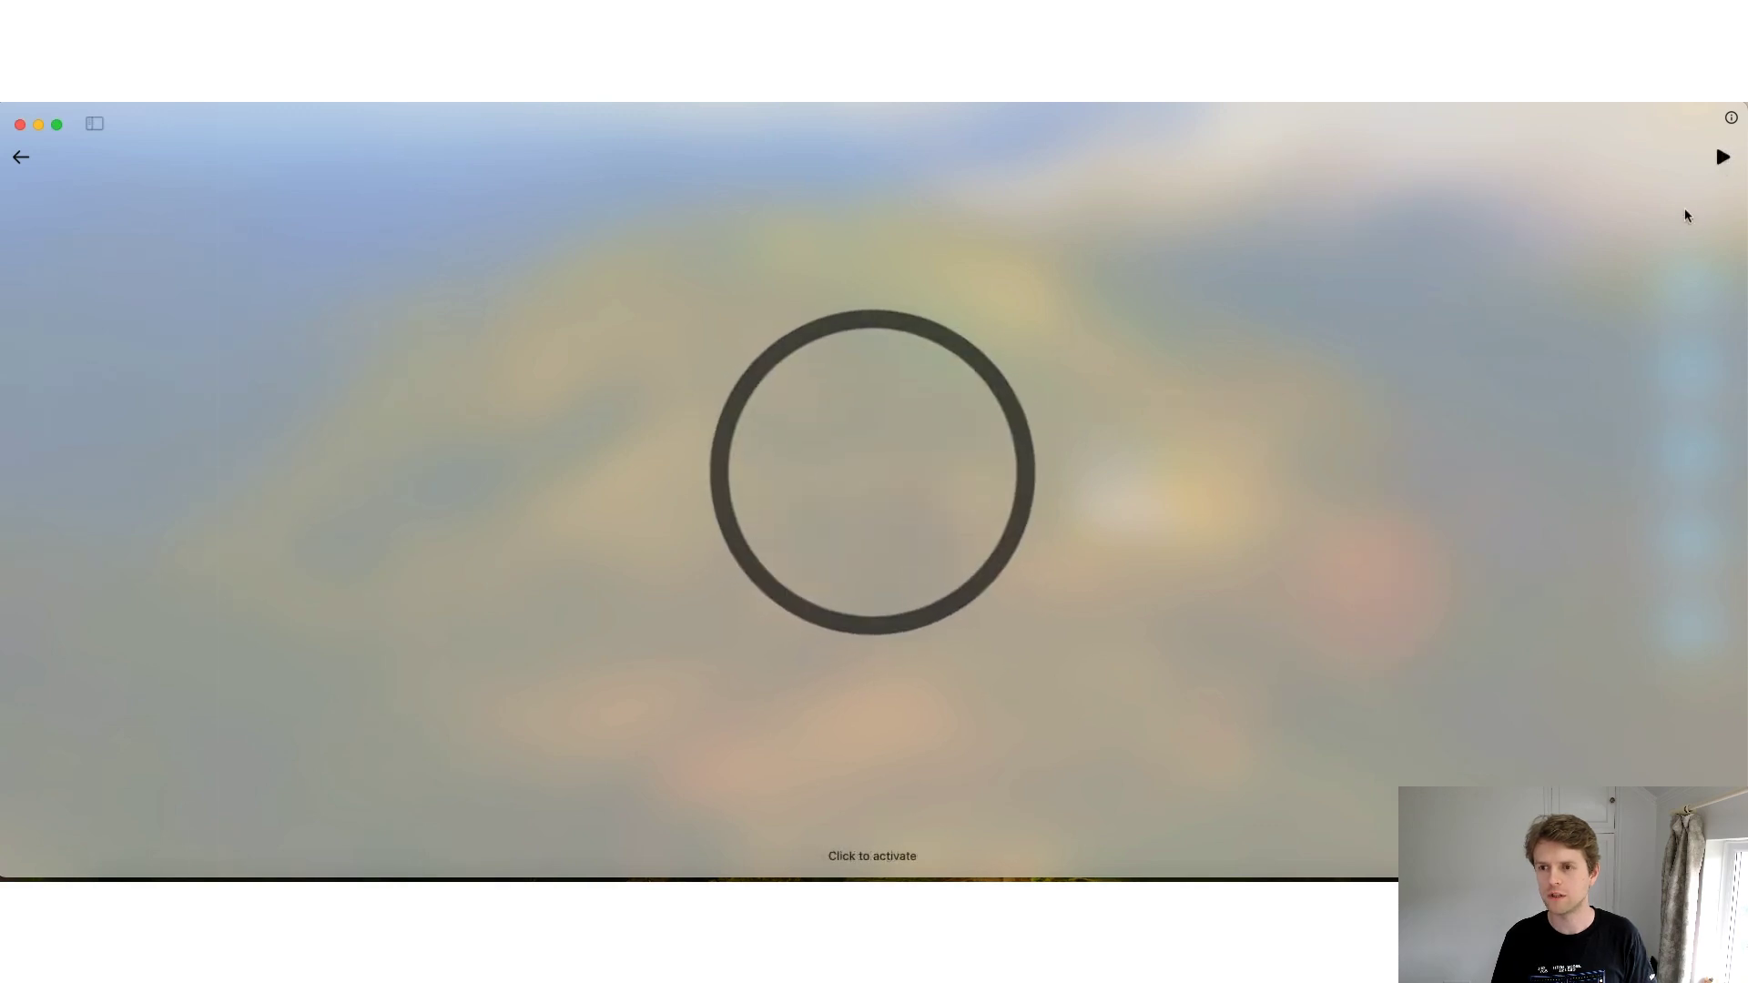
click(1724, 159)
click(1724, 158)
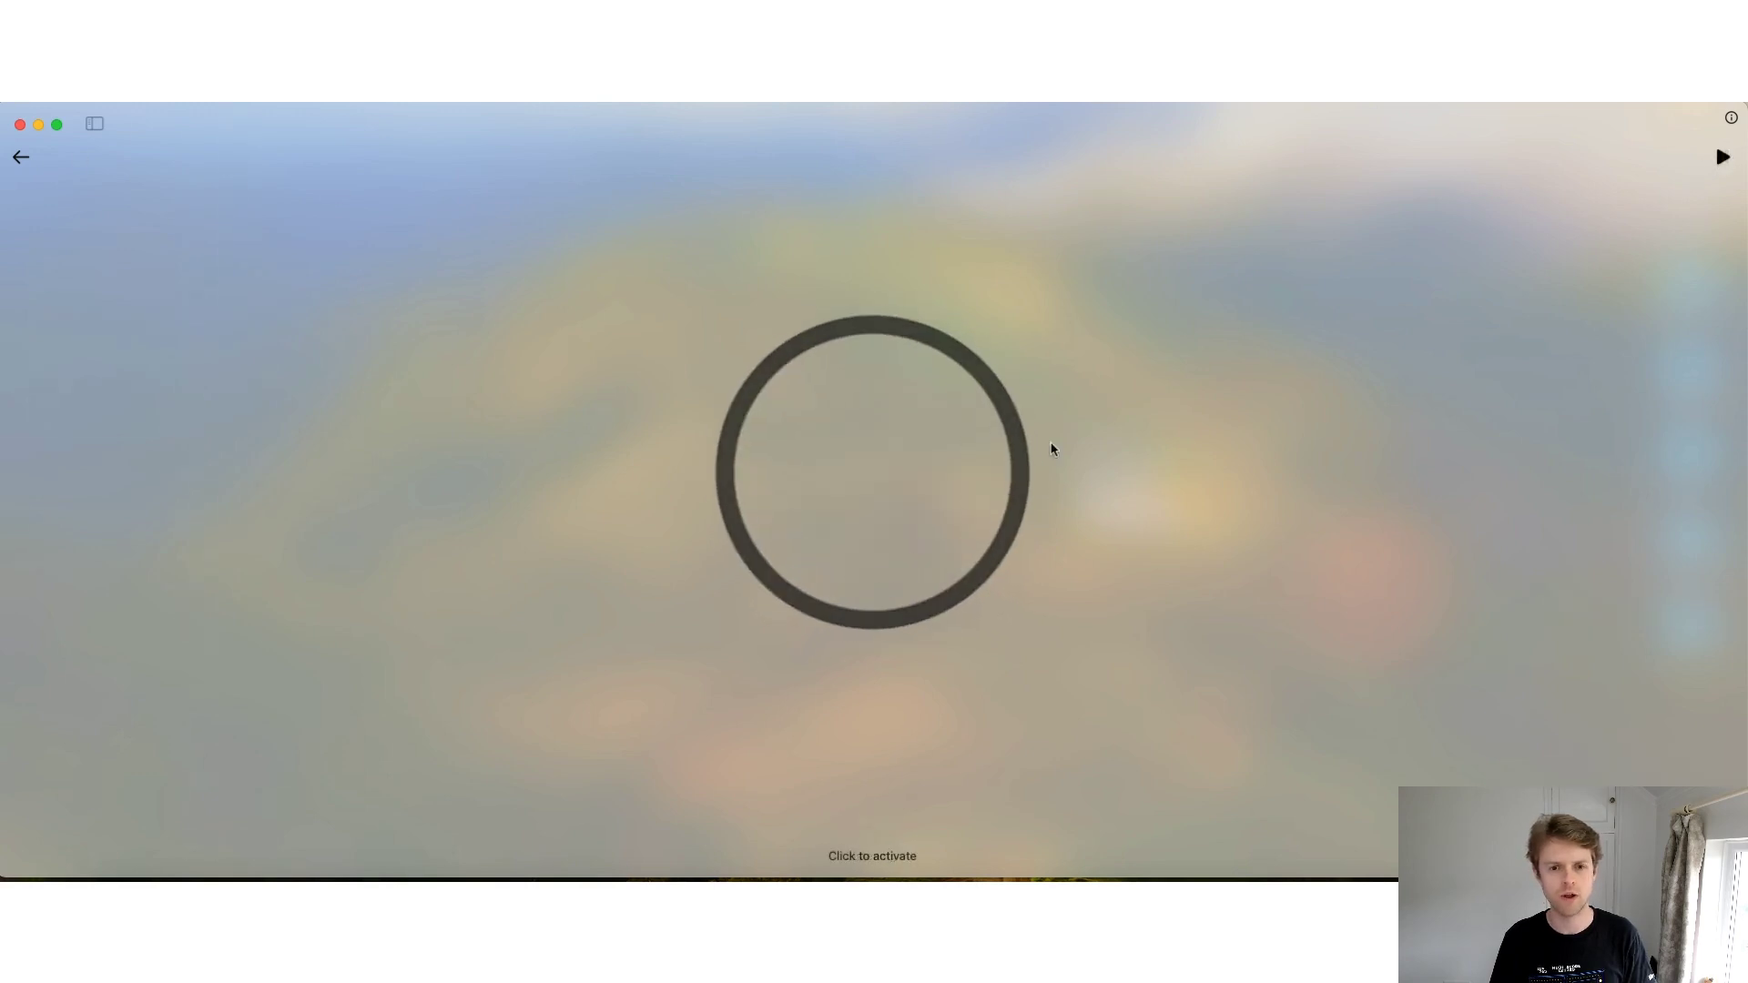
End the voice chat, view the Rust Lifetimes Explained chat, and return to the voice conversation's transcript
click(20, 160)
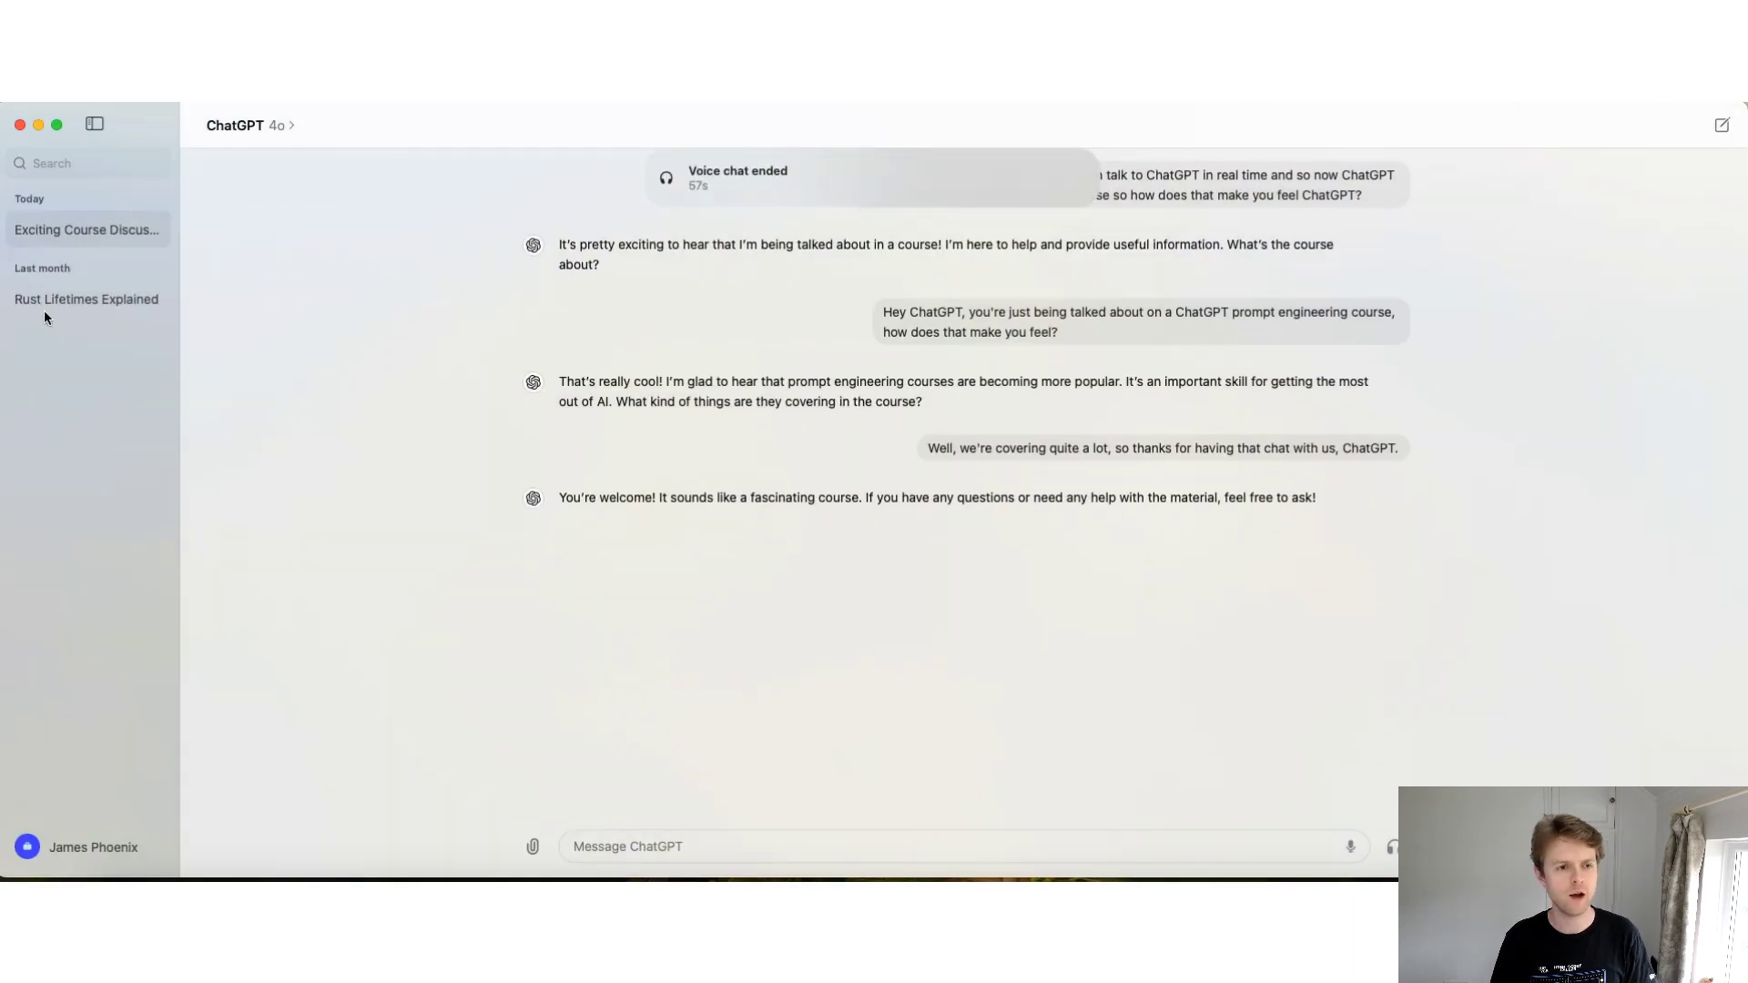
click(45, 305)
click(90, 227)
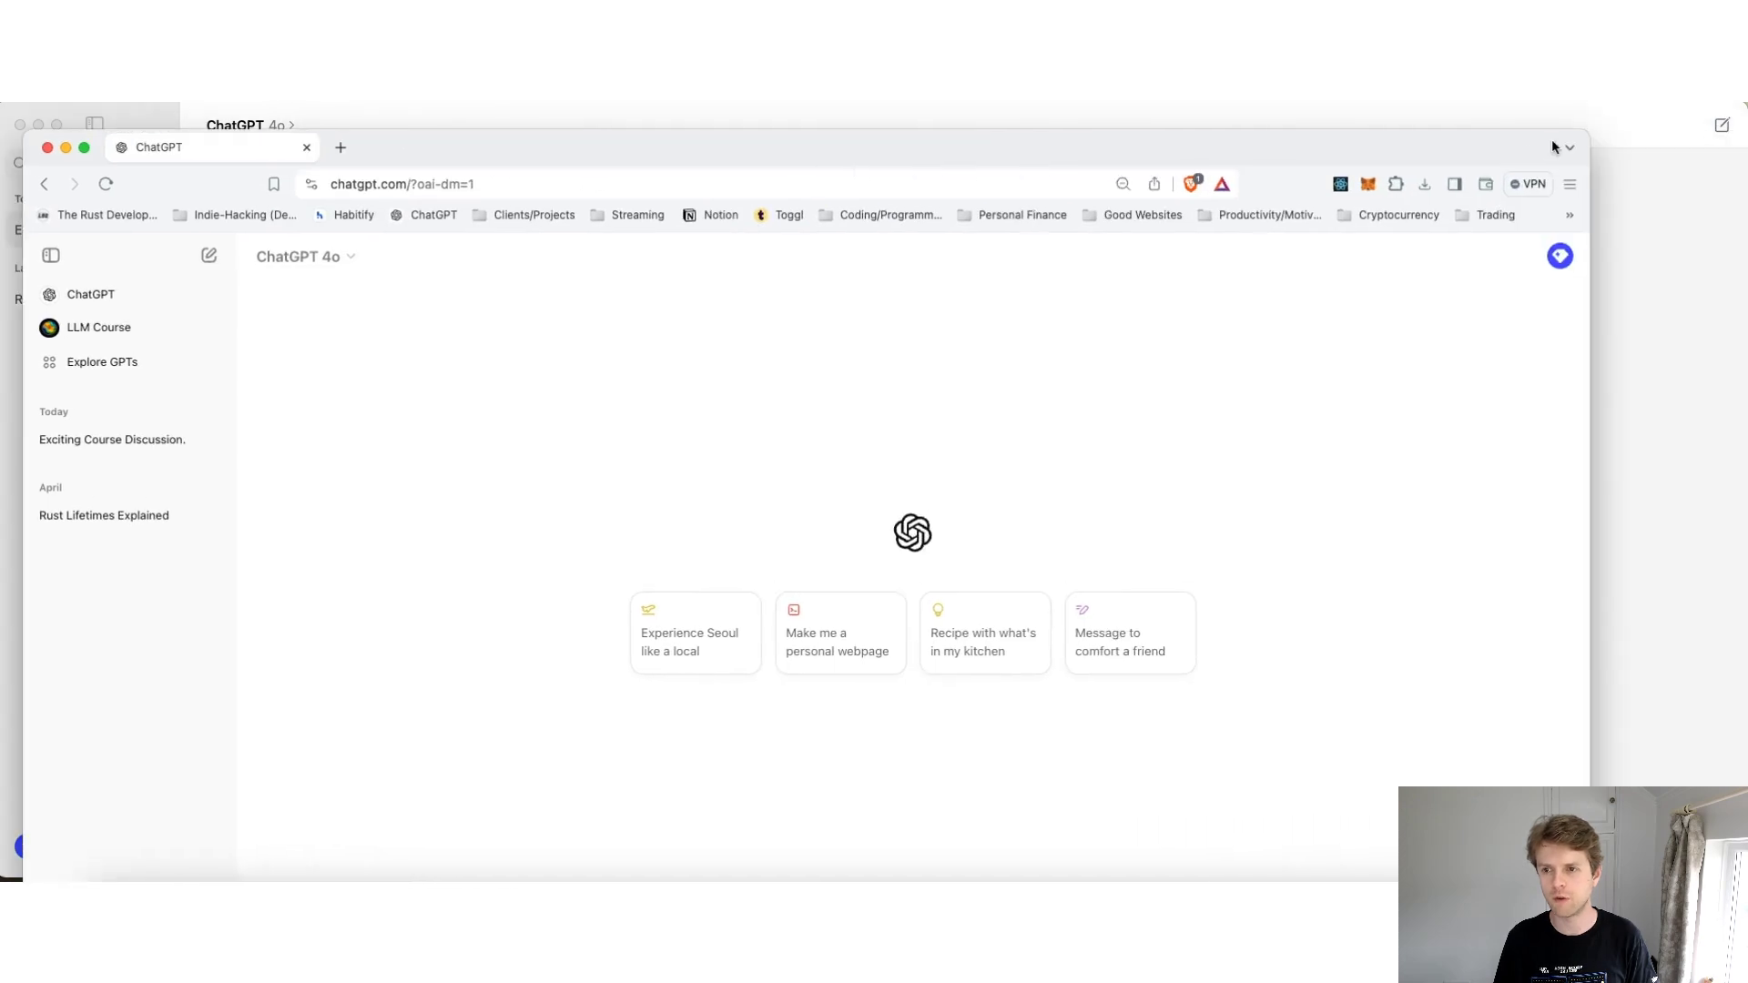
Shrink the ChatGPT browser window and arrange it side by side with the ChatGPT desktop app
drag(1588, 129, 741, 476)
drag(588, 506, 1590, 143)
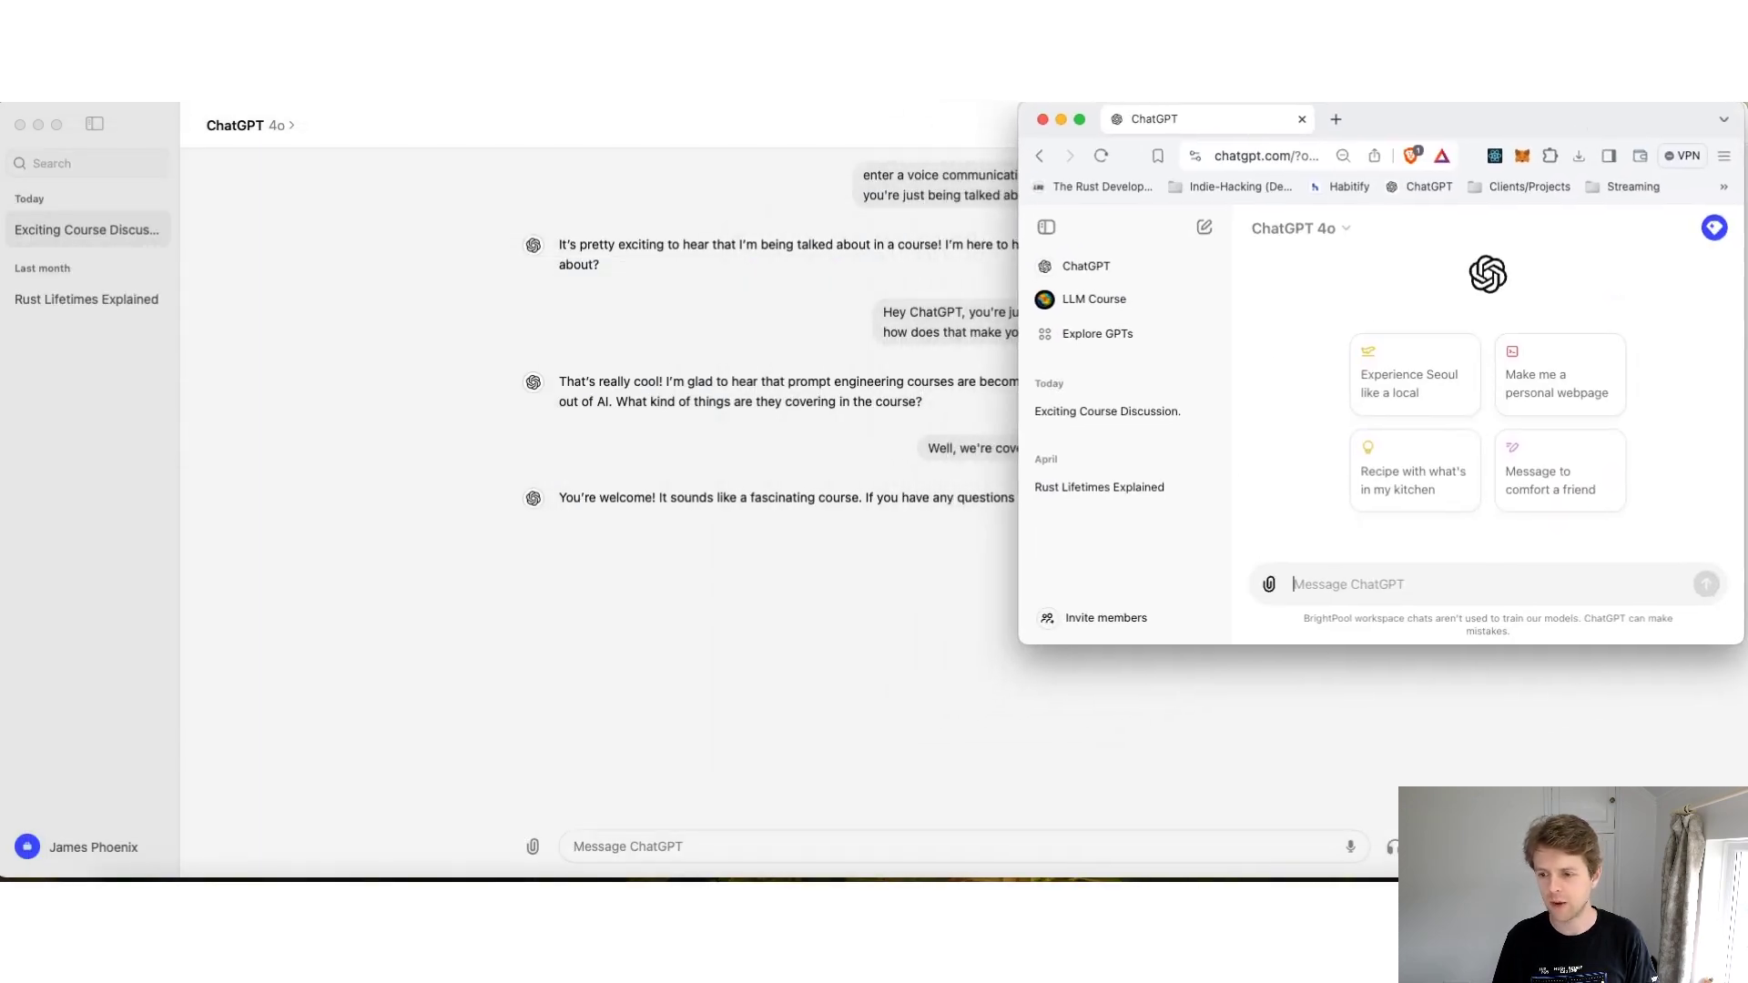
key(ctrl+alt+Left)
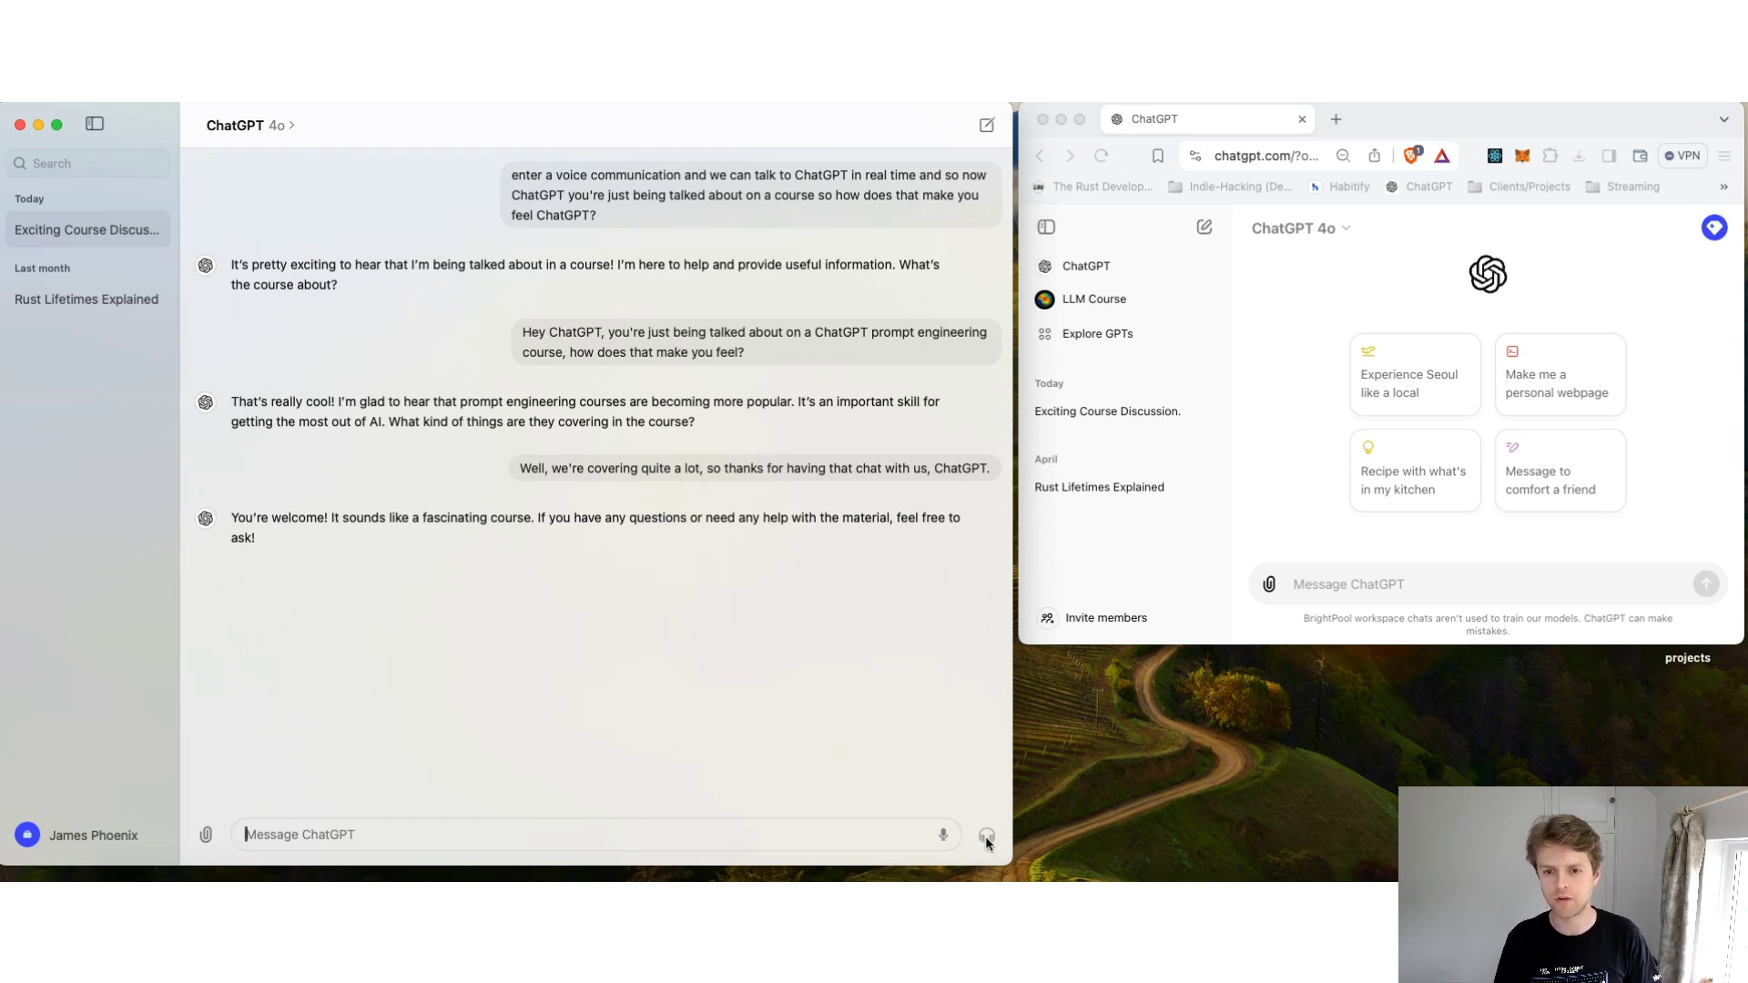
Start a voice chat in the desktop app and send "We're currently learning about prompt engineering." to ChatGPT in the browser
click(987, 837)
click(1195, 320)
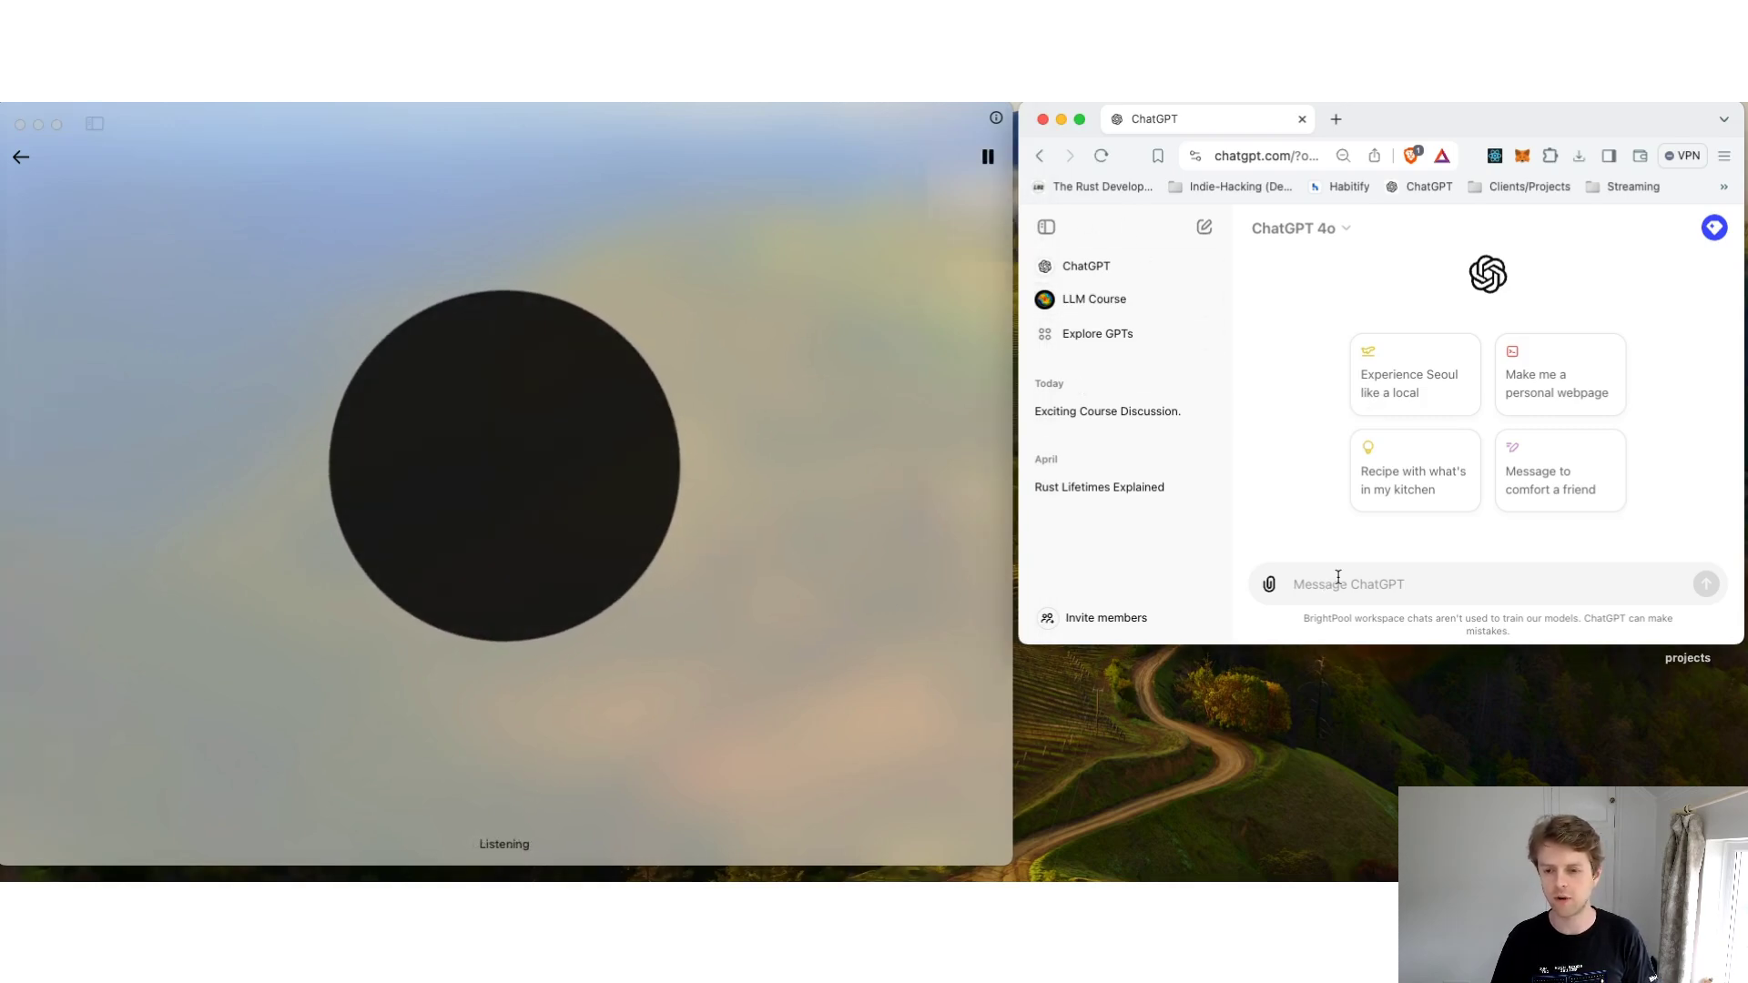
text(We're currently le)
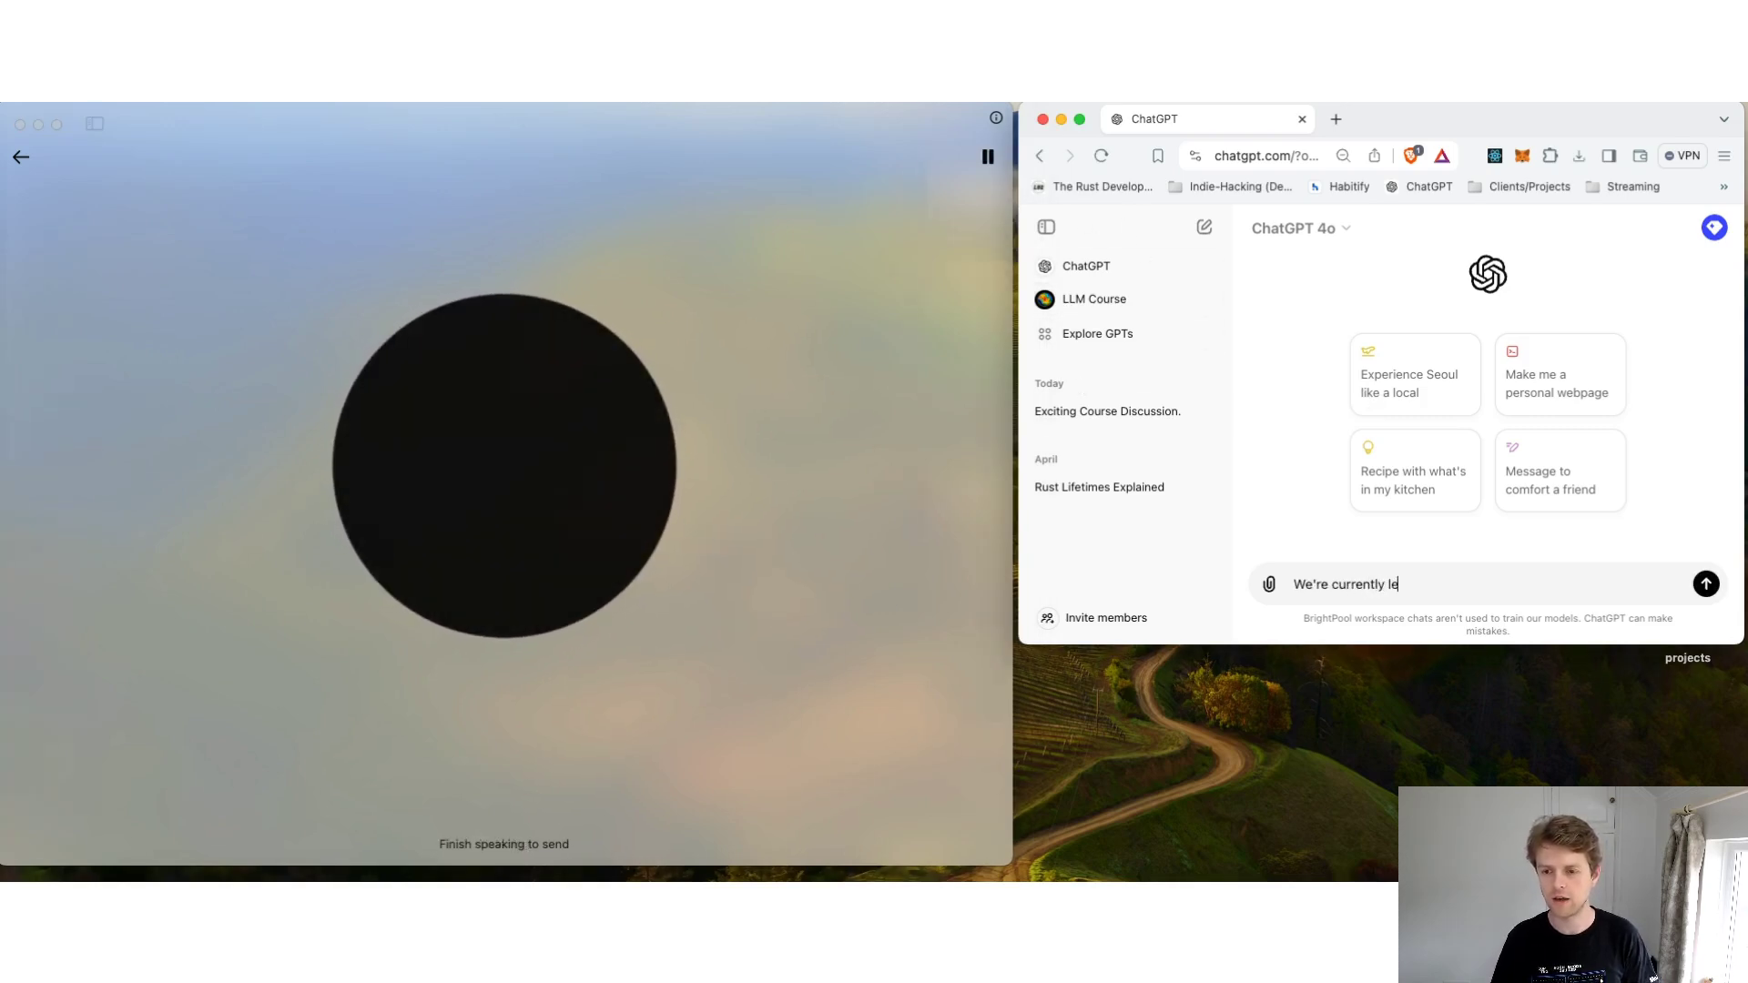
text(arning about prompt engine)
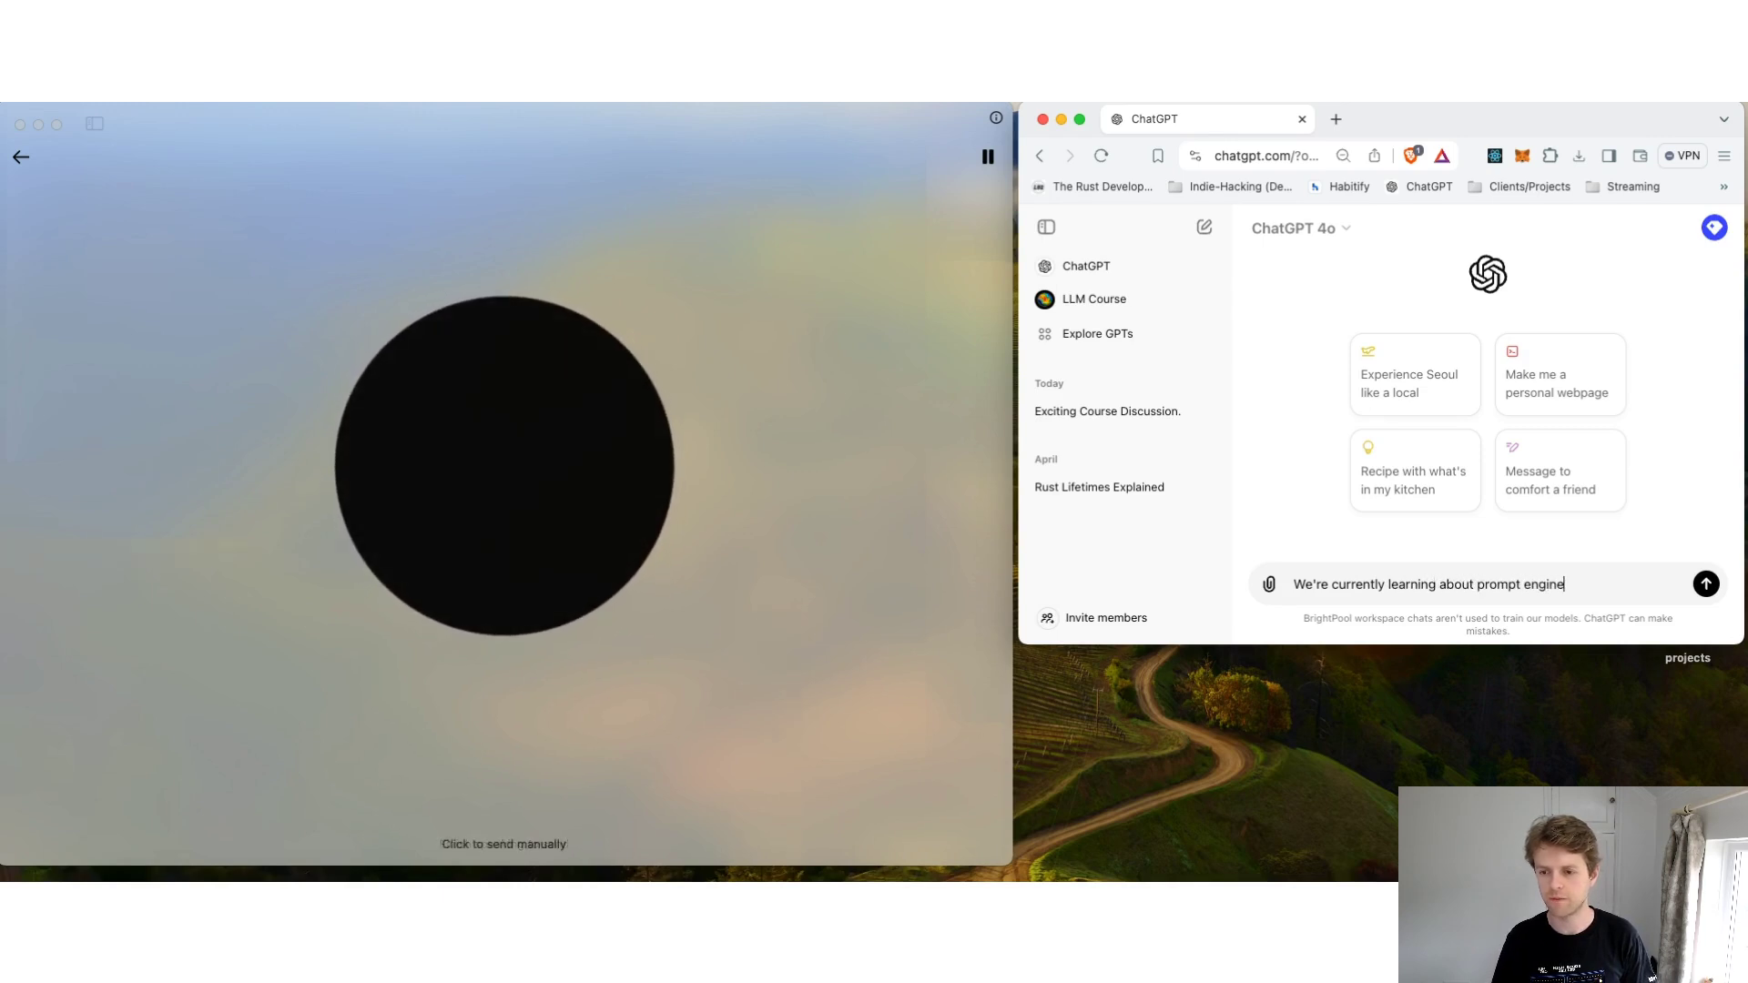
text(ering.)
key(Return)
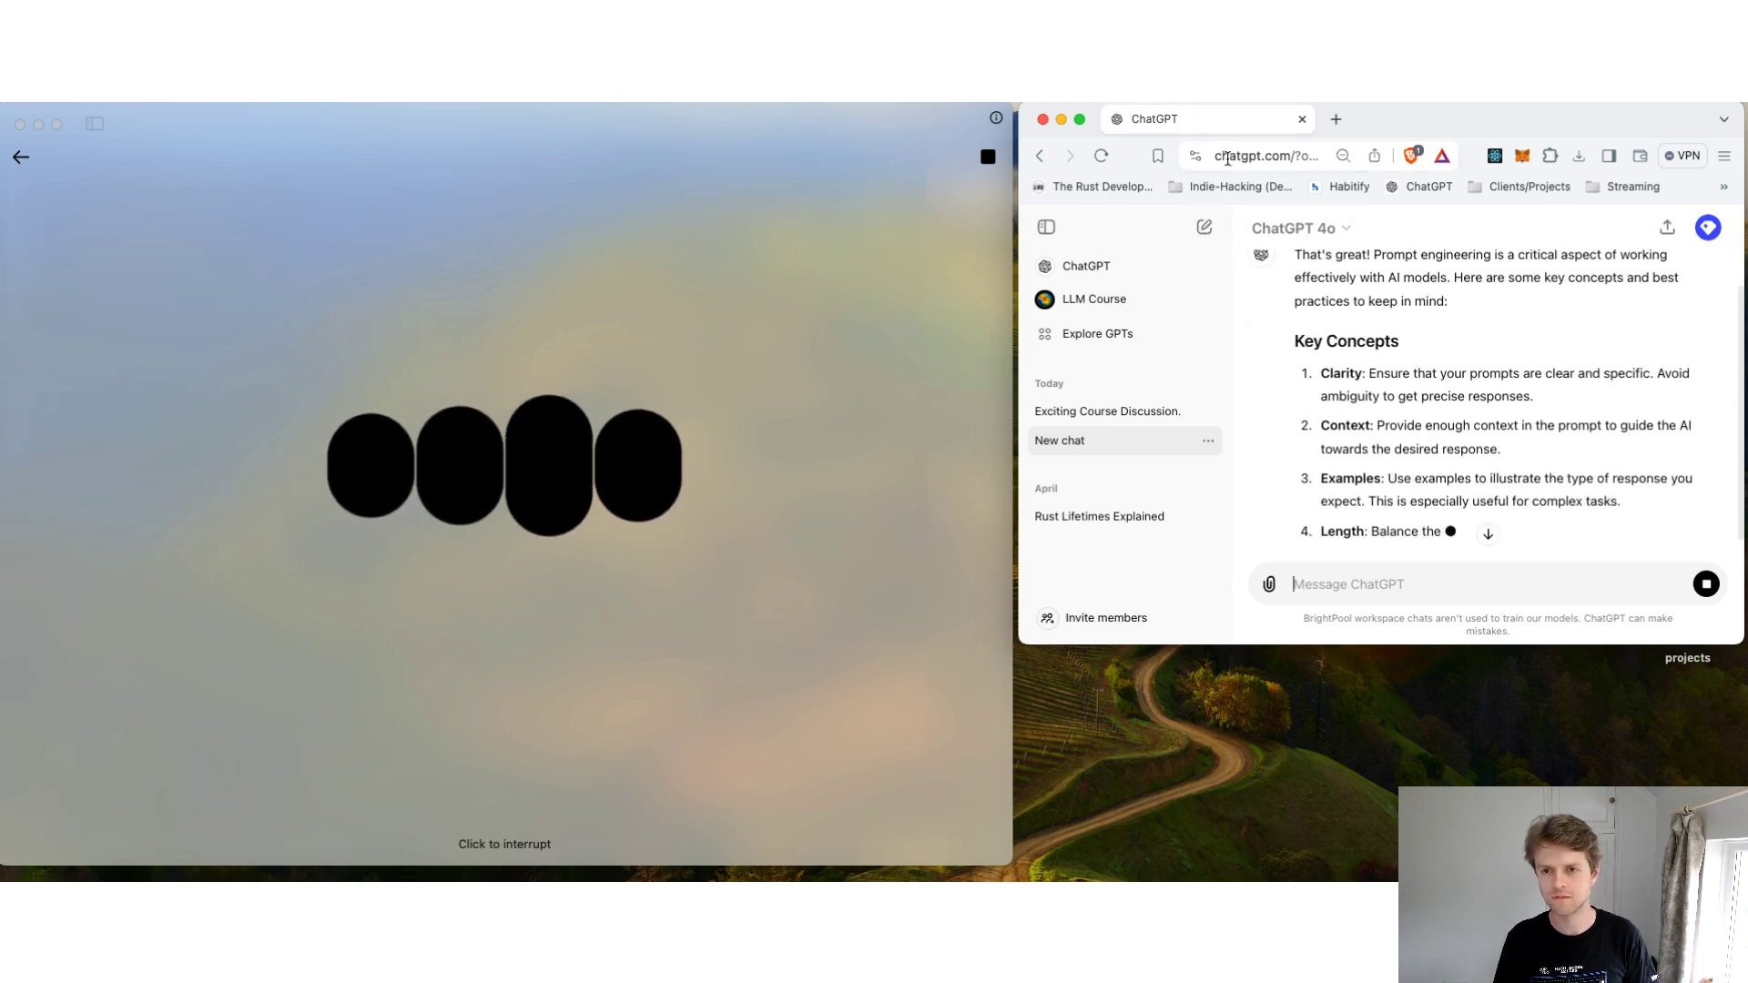
Interrupt ChatGPT's spoken reply in the desktop app and pause the voice chat
click(1227, 160)
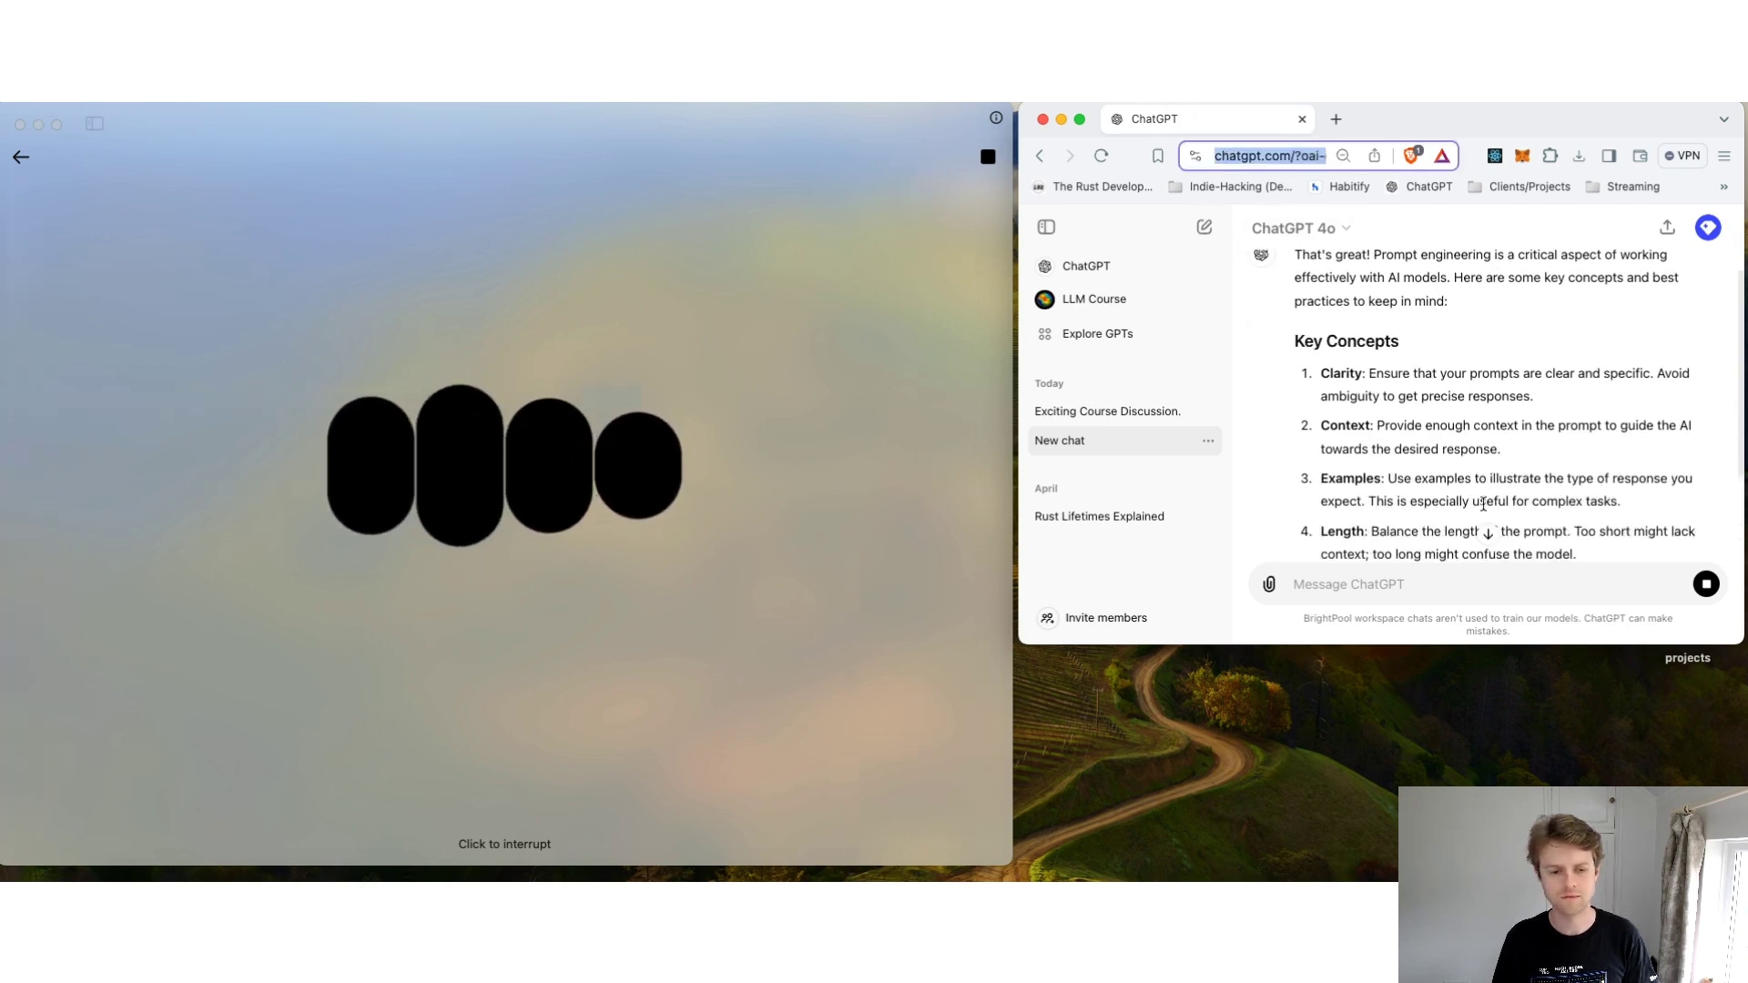
click(908, 269)
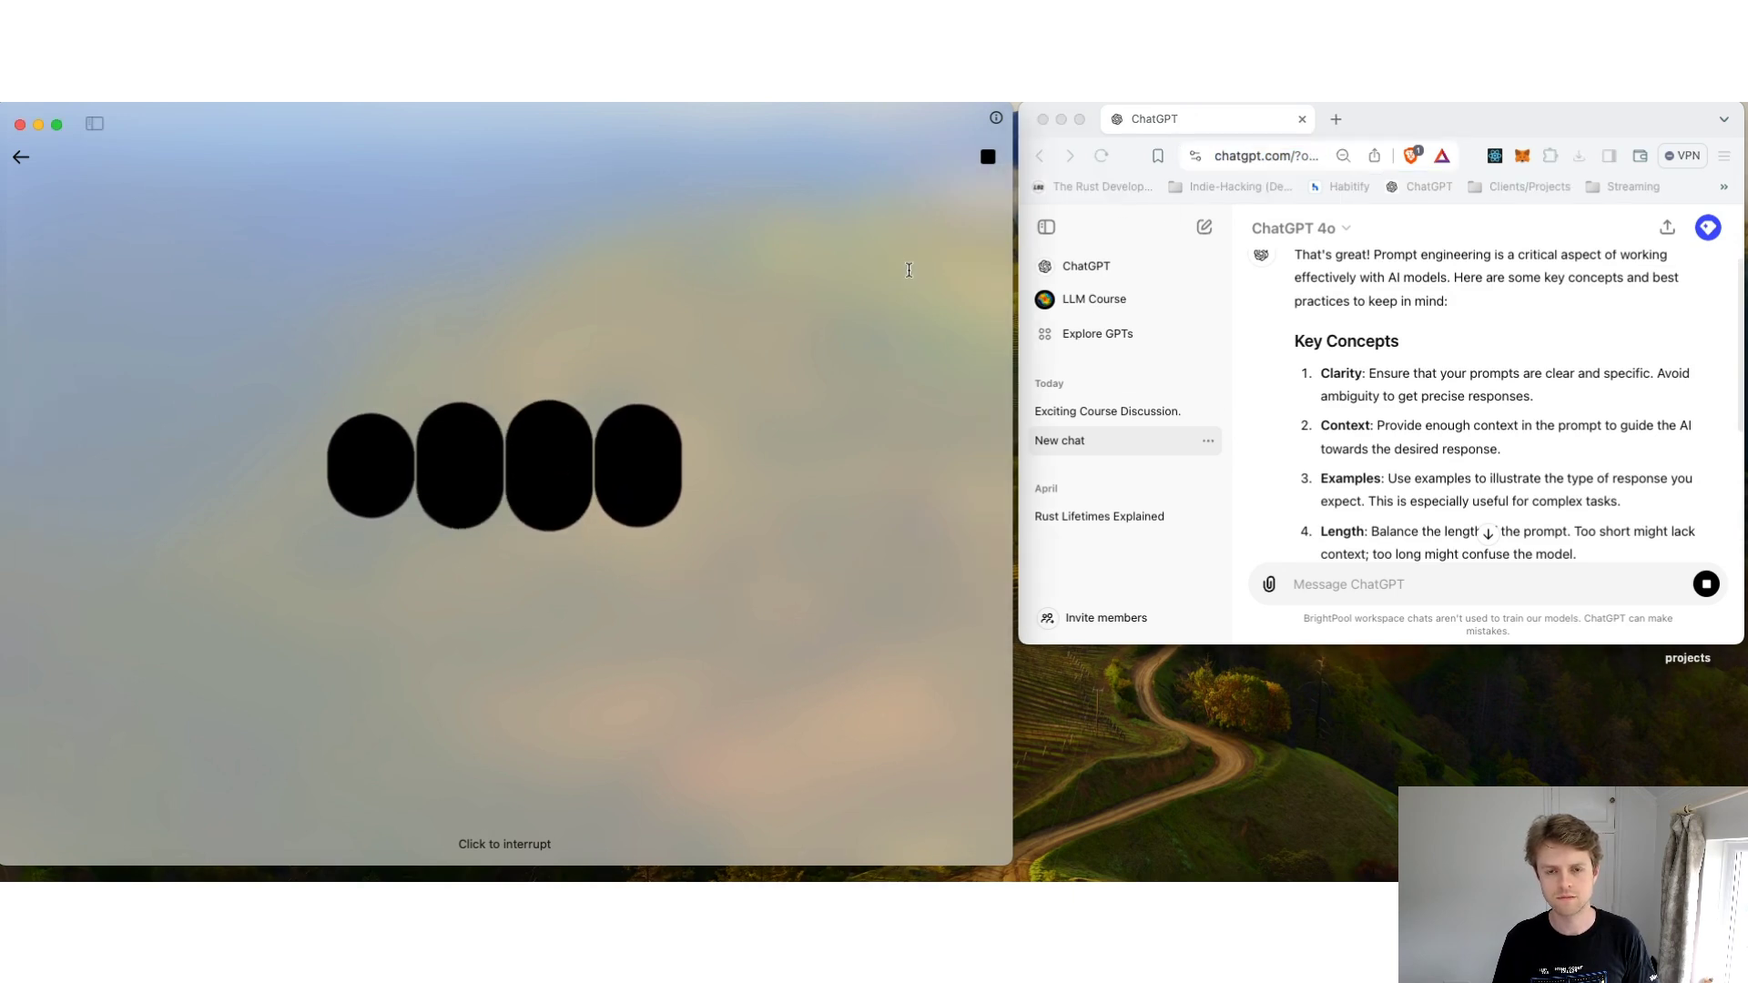
click(983, 162)
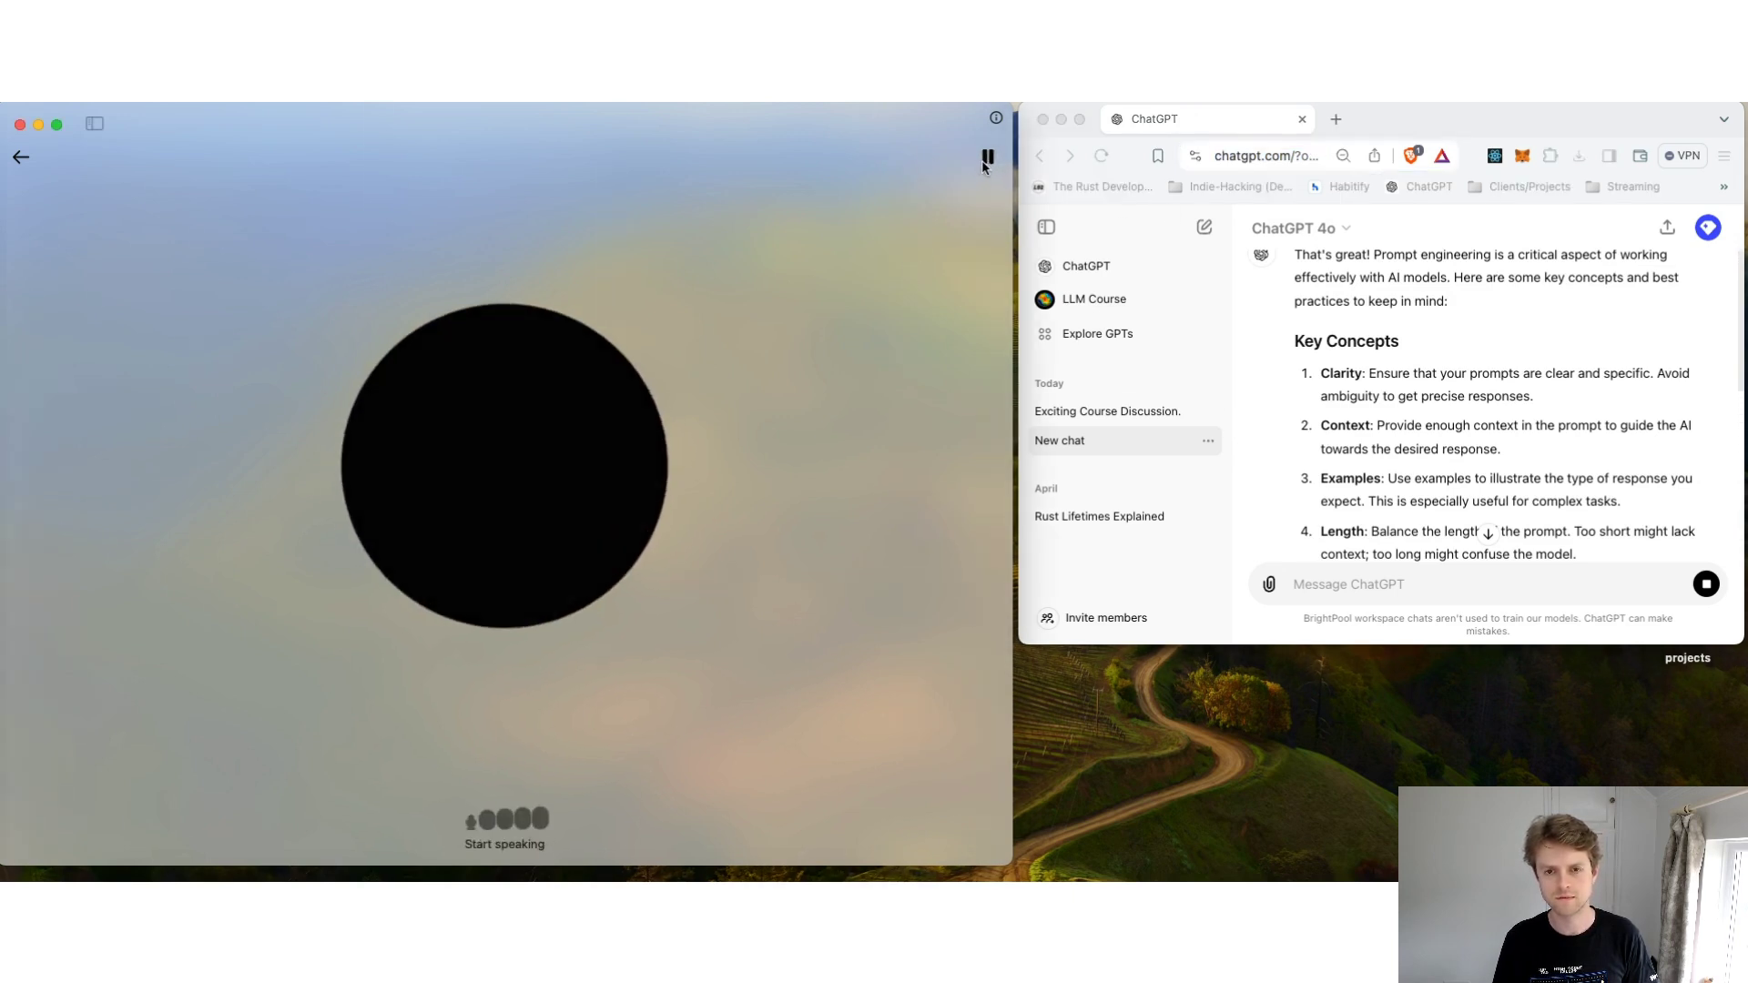
click(986, 157)
Enlarge the browser window to the desktop app's height and view the start of the prompt engineering chat
click(1340, 469)
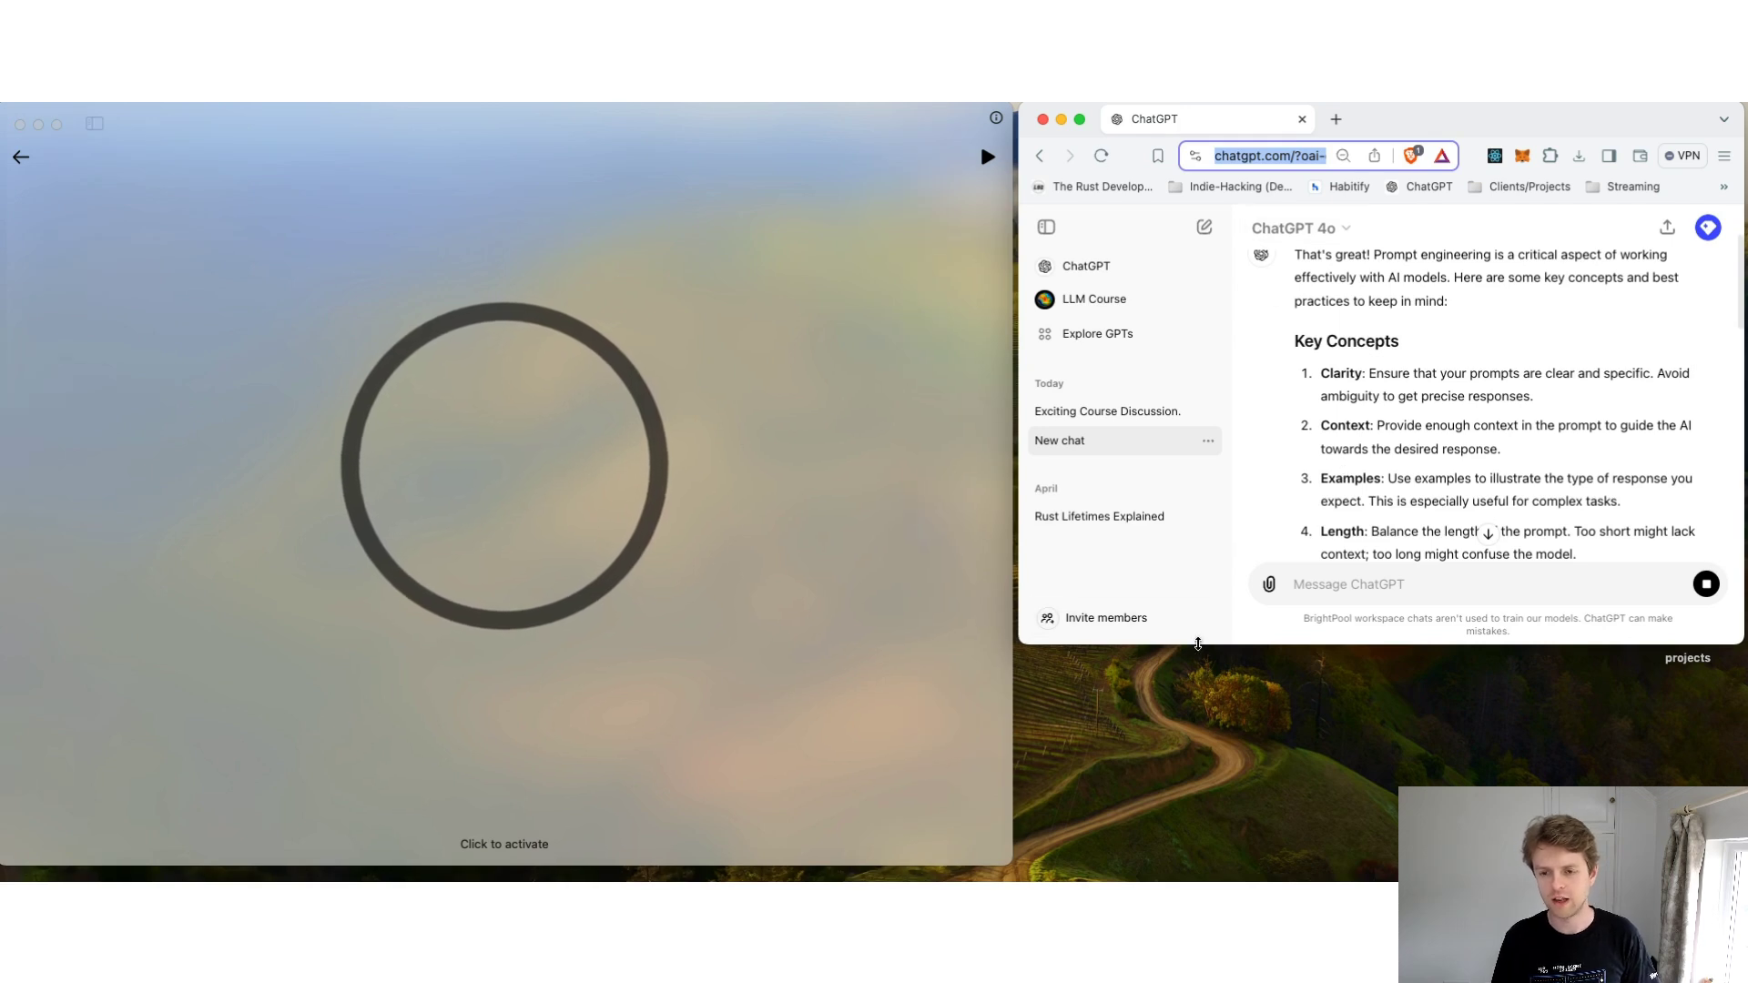
drag(1198, 644, 1198, 863)
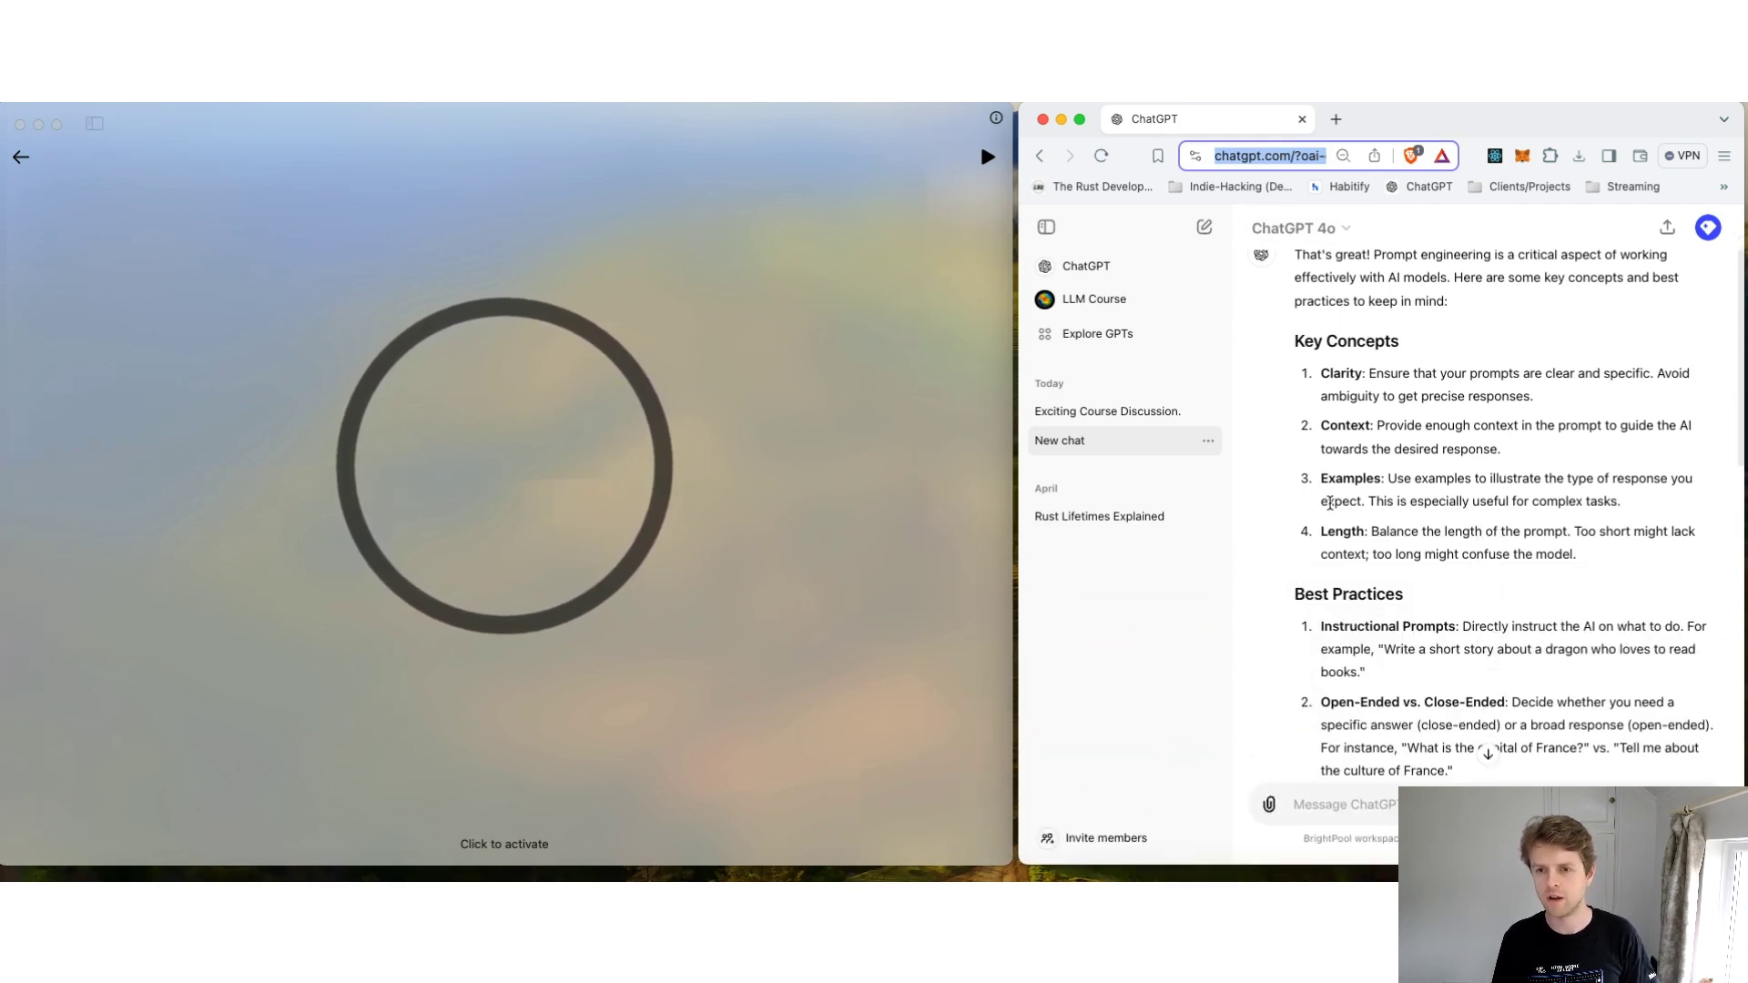
scroll(1330, 503, up, 2)
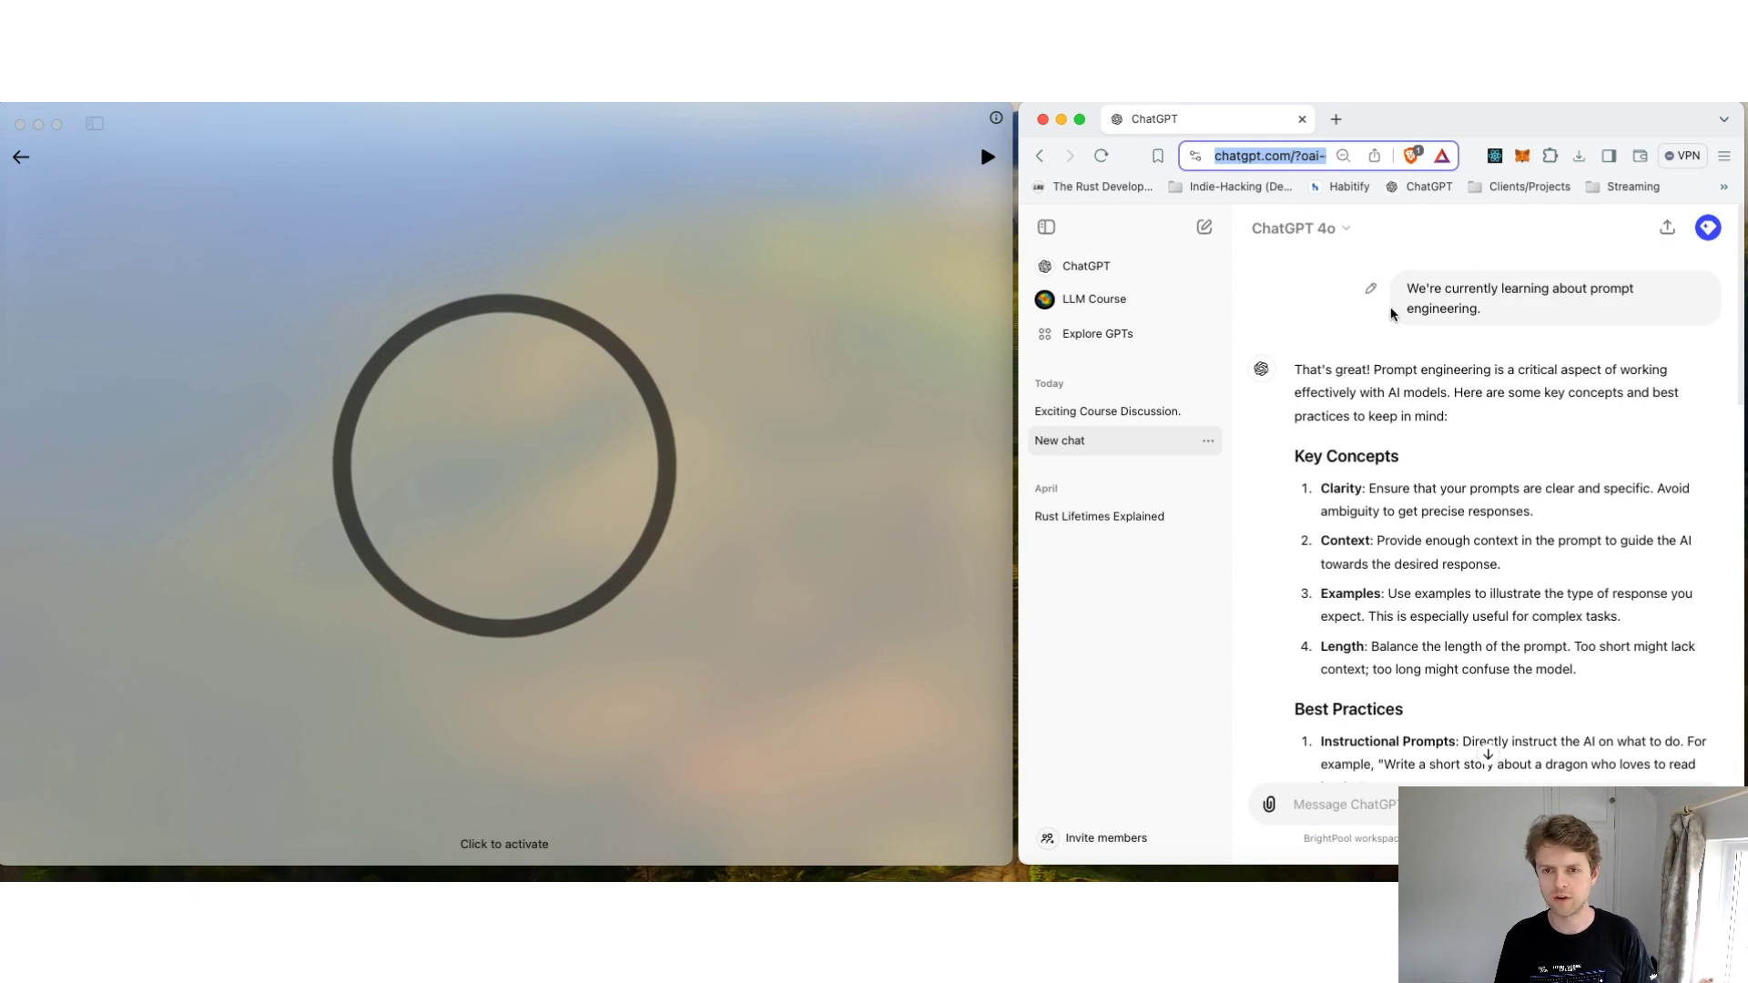
Reload ChatGPT in the browser and open the Prompt Engineering Basics chat at its first message
key(Return)
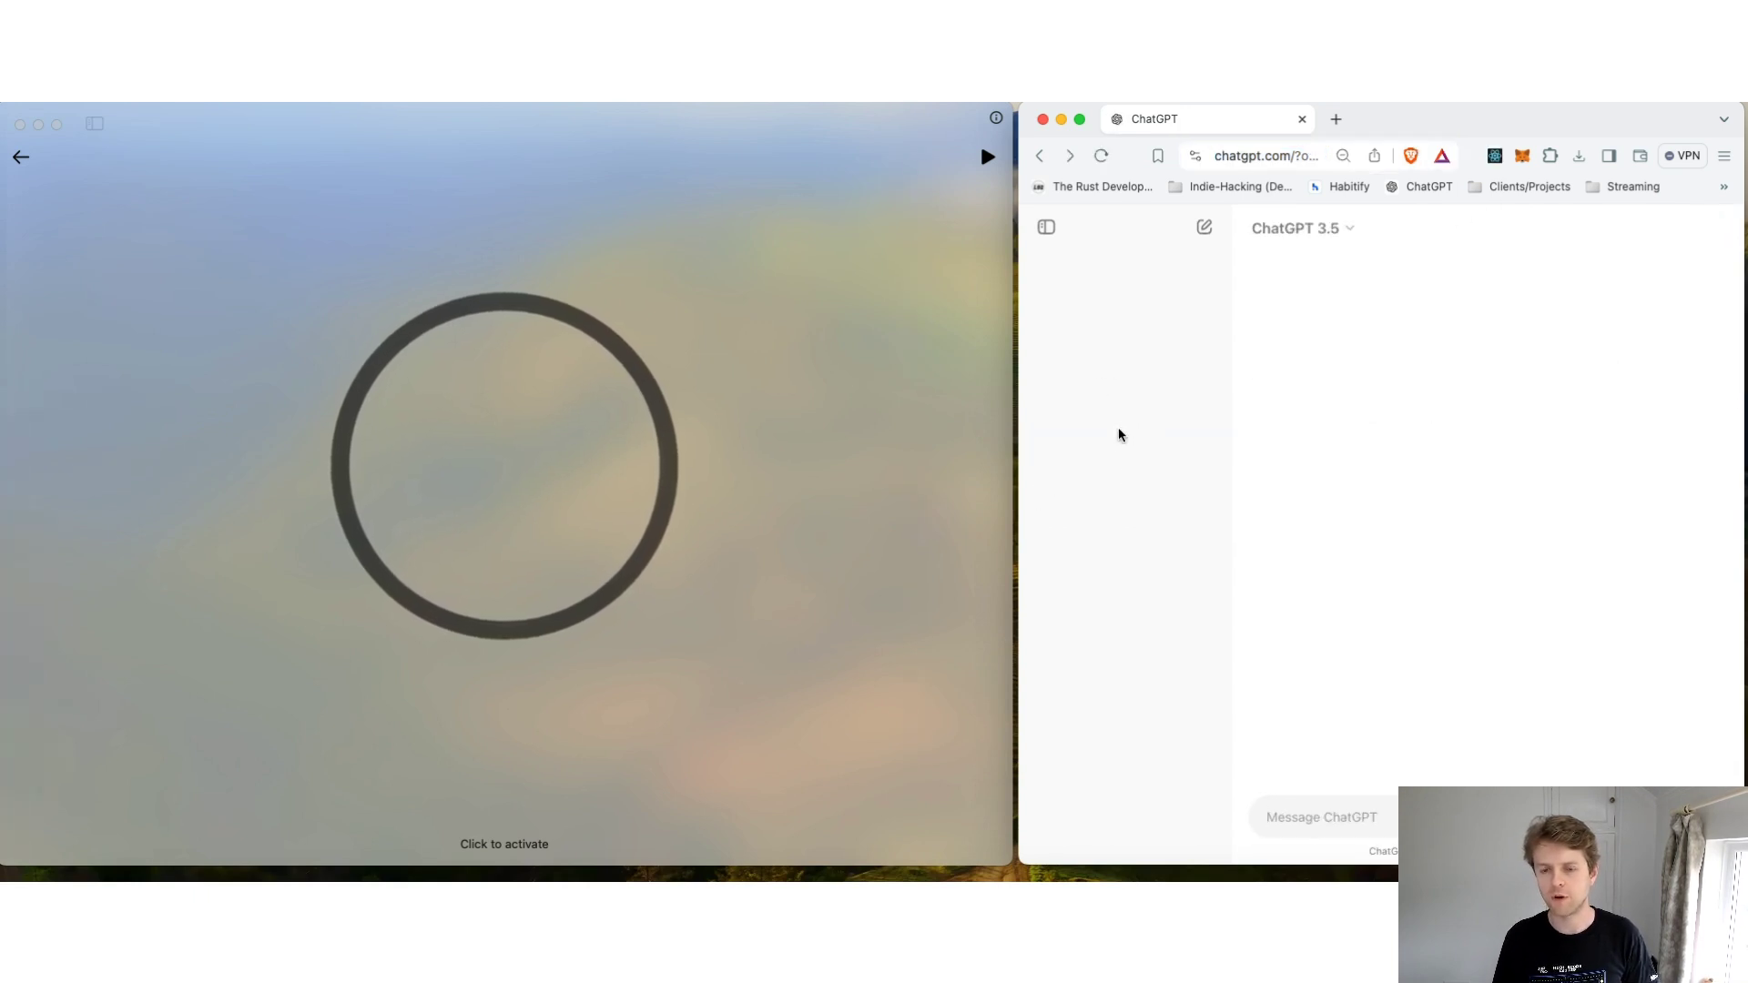
click(1118, 445)
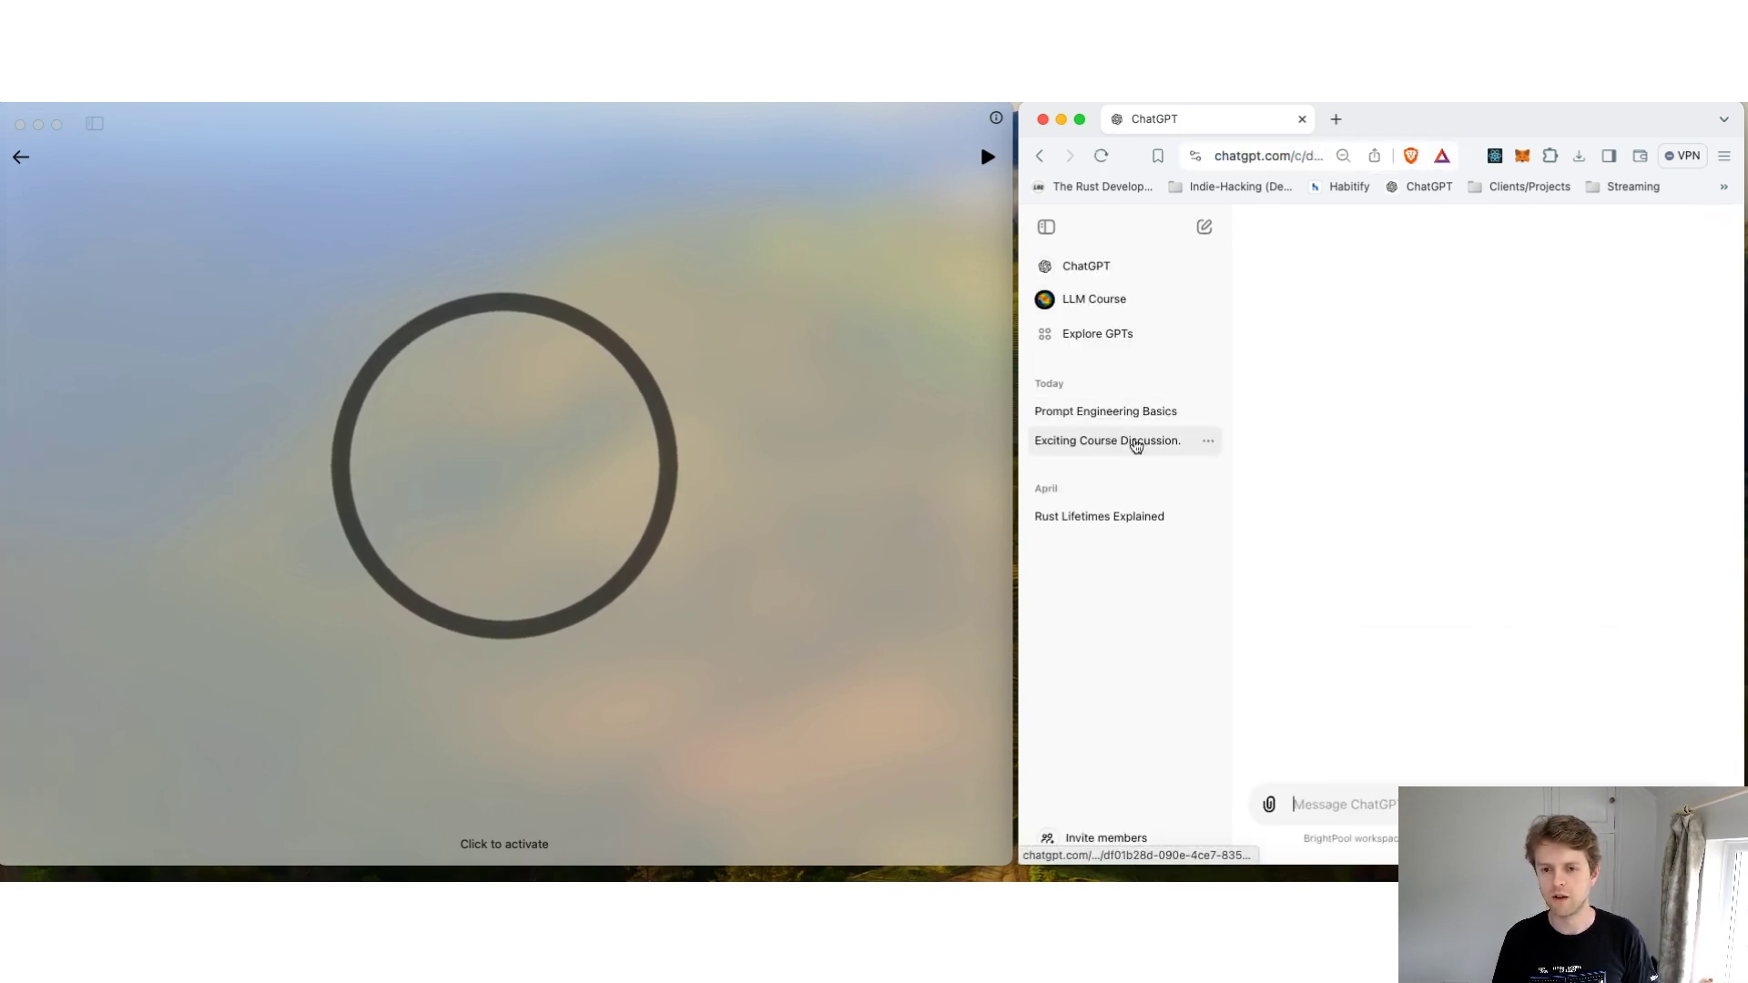
click(1117, 415)
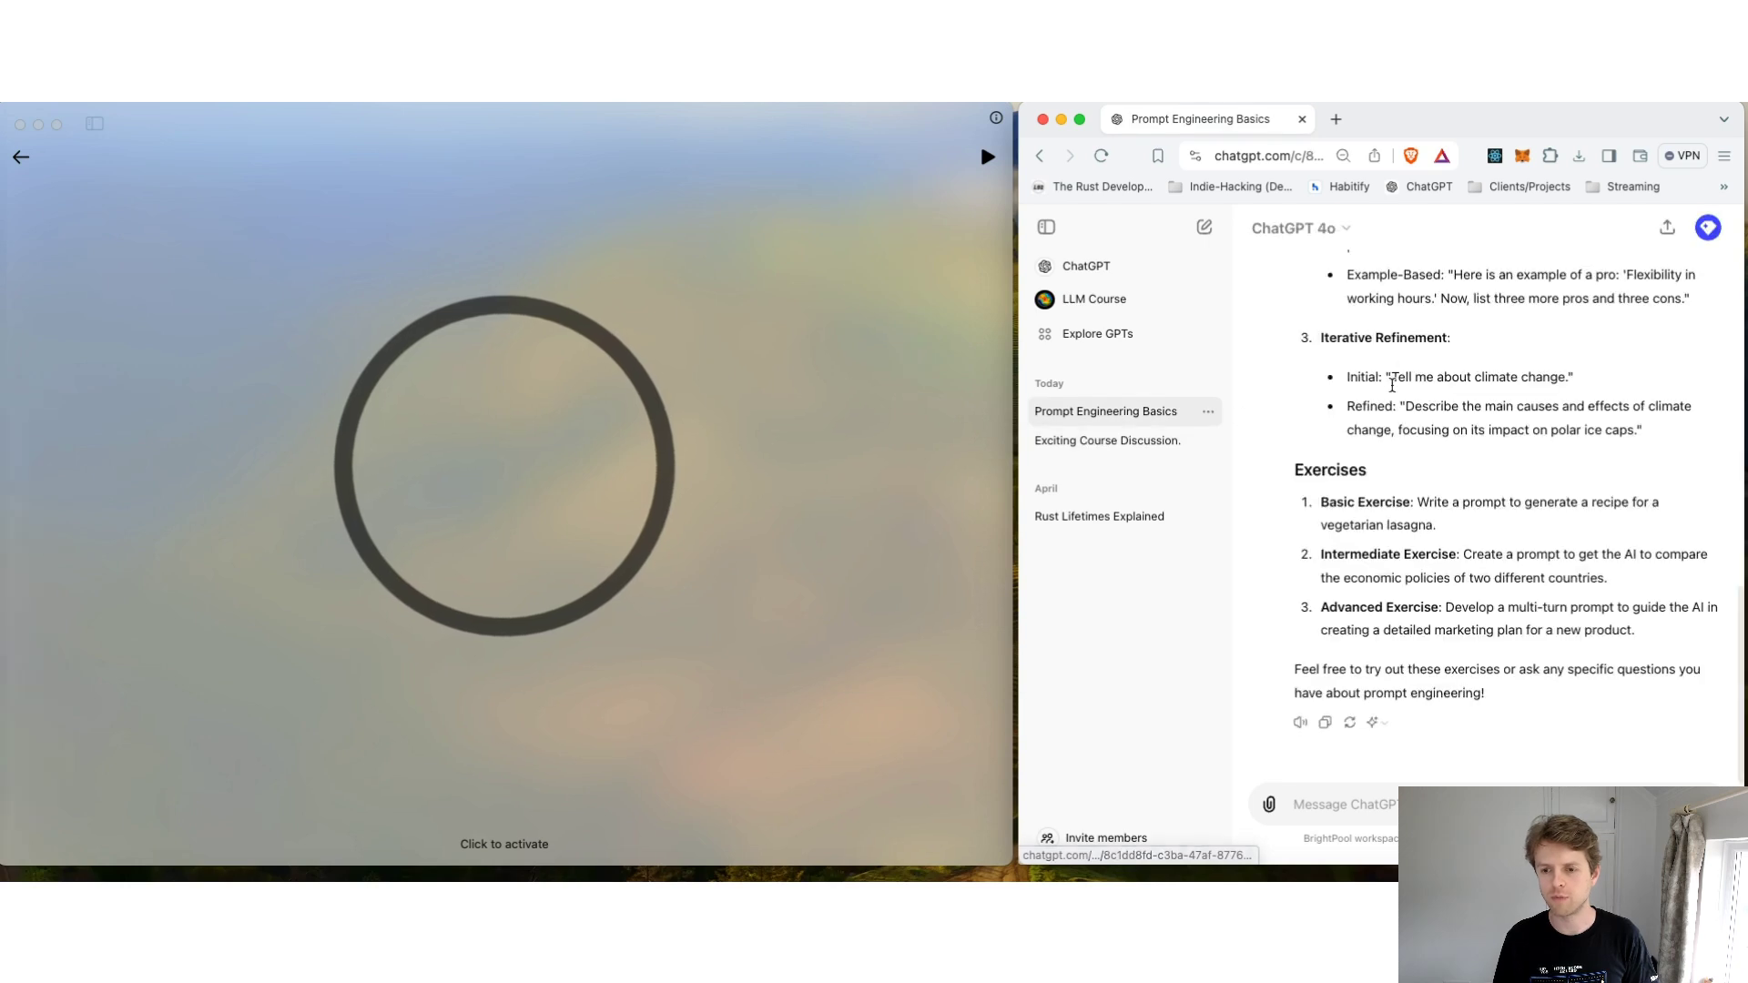
scroll(1330, 480, up, 15)
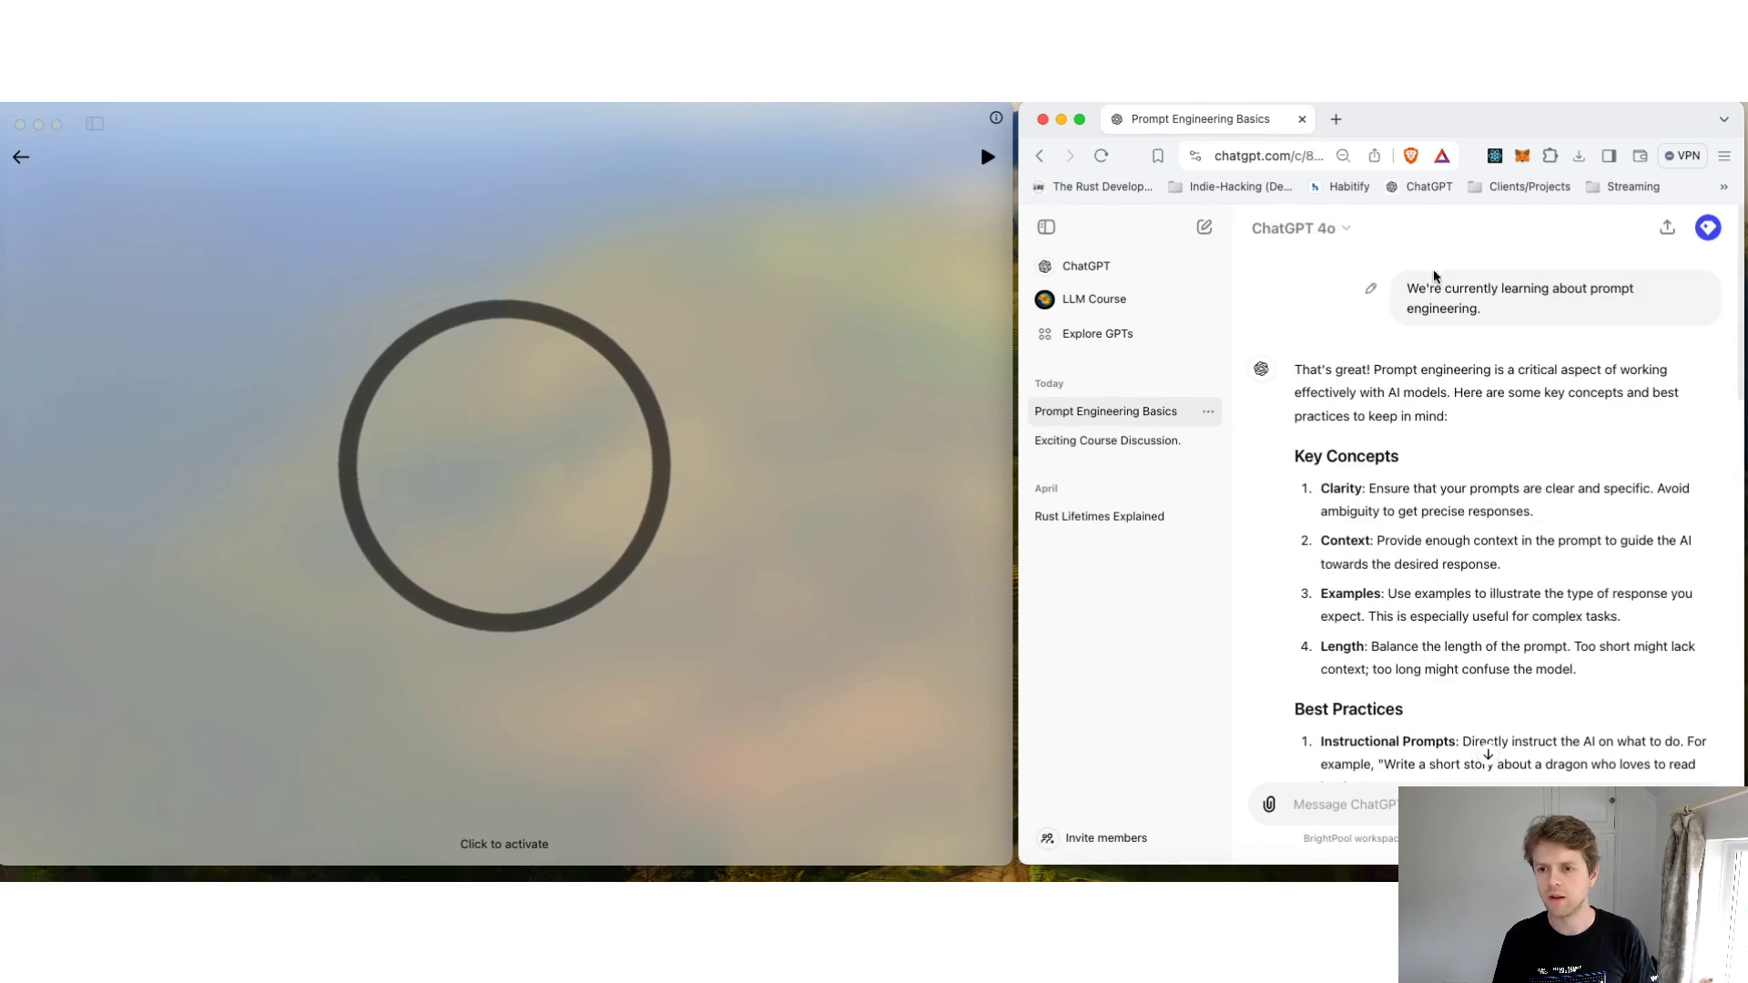
End the voice chat in the desktop app and reload the ChatGPT page in the browser
click(808, 441)
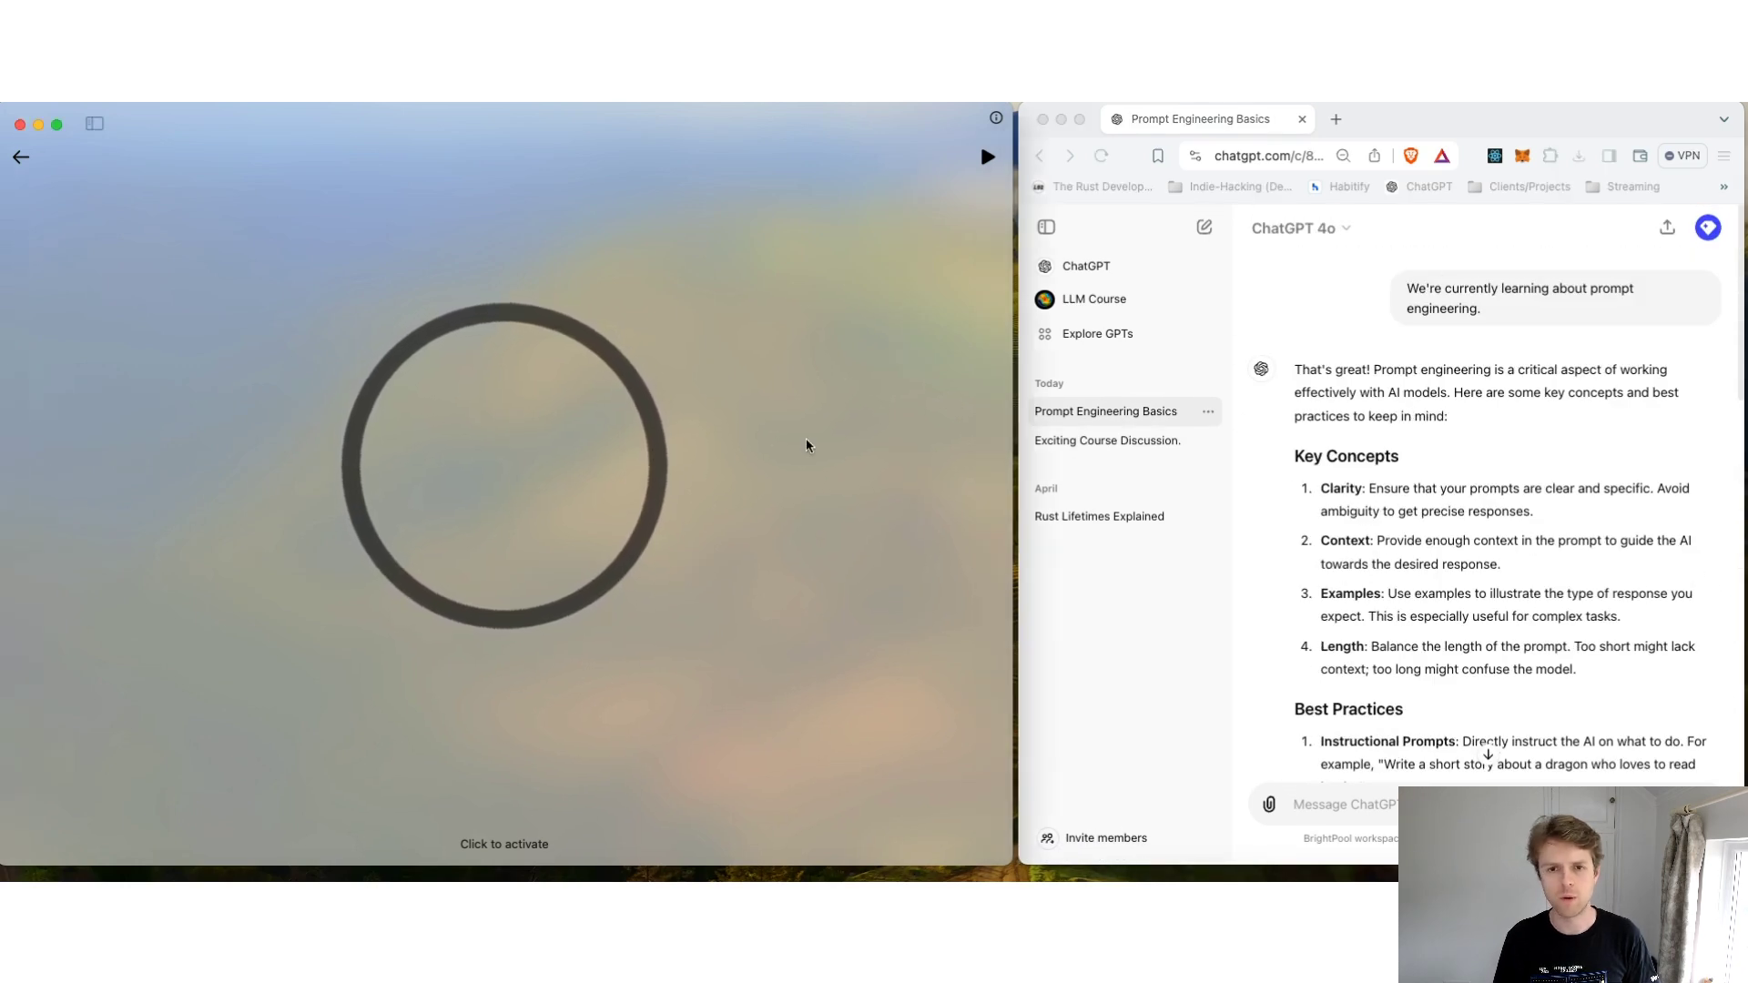
click(20, 159)
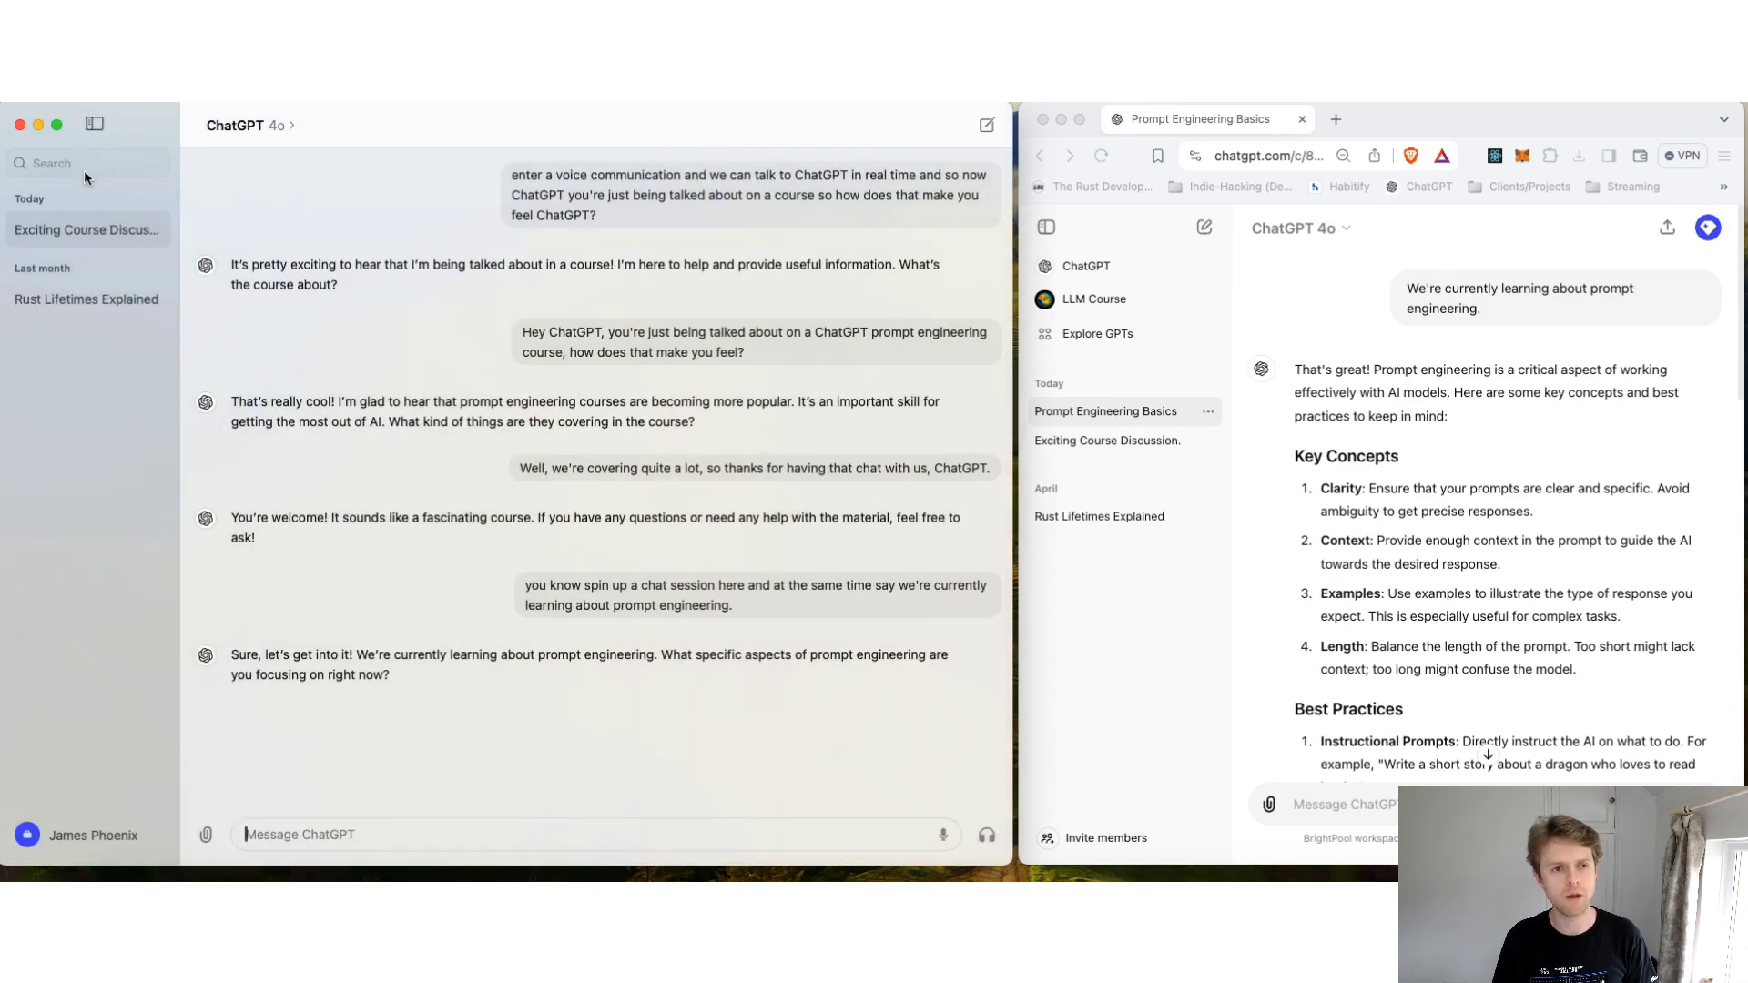
click(1282, 387)
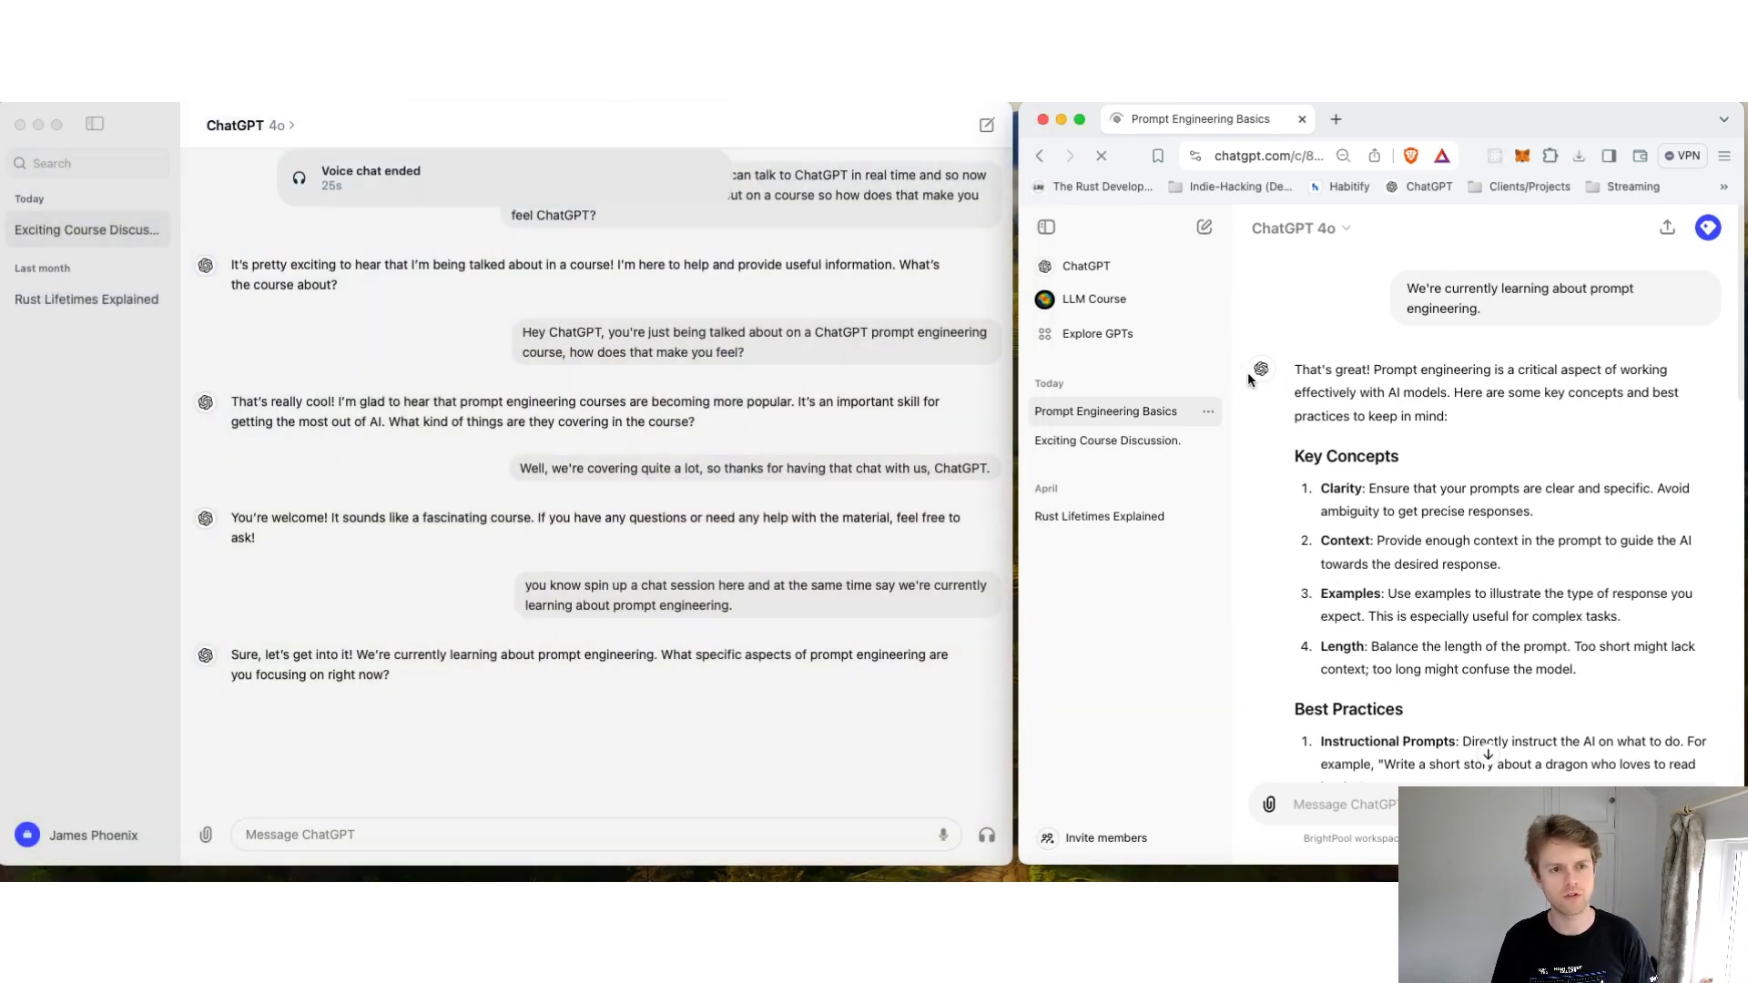
View the Exciting Course Discussion chat in the browser and highlight its last spoken message and reply
click(1110, 411)
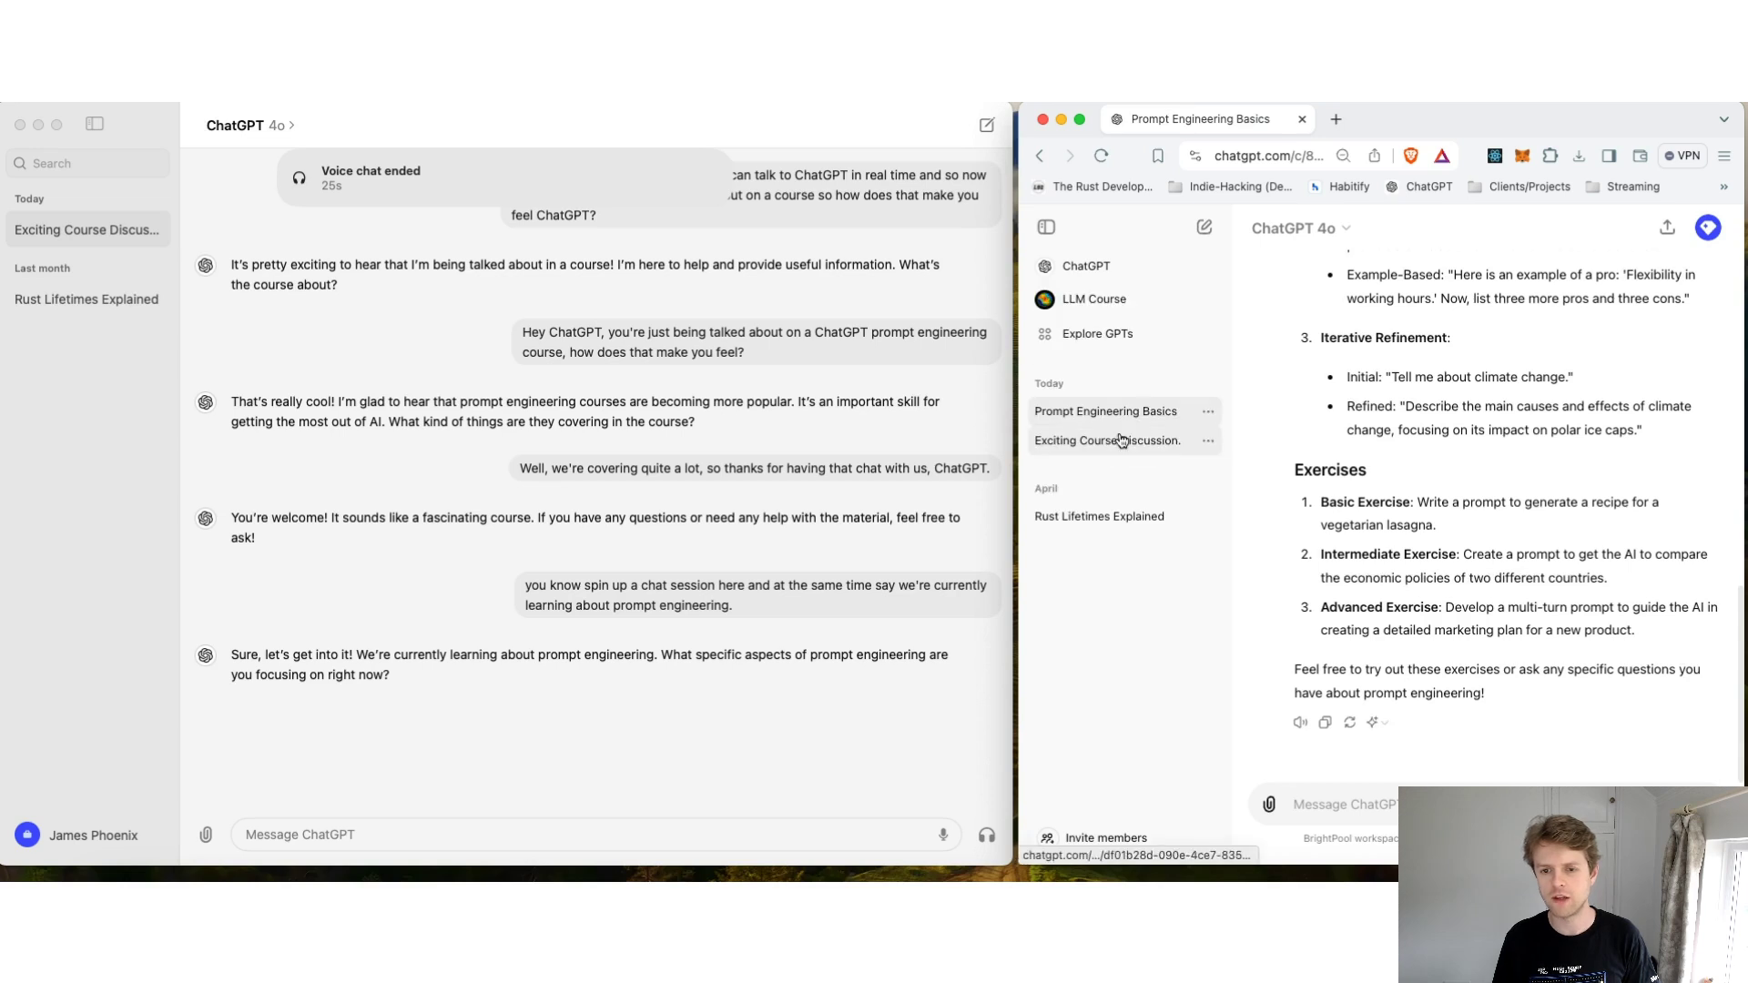
click(1122, 441)
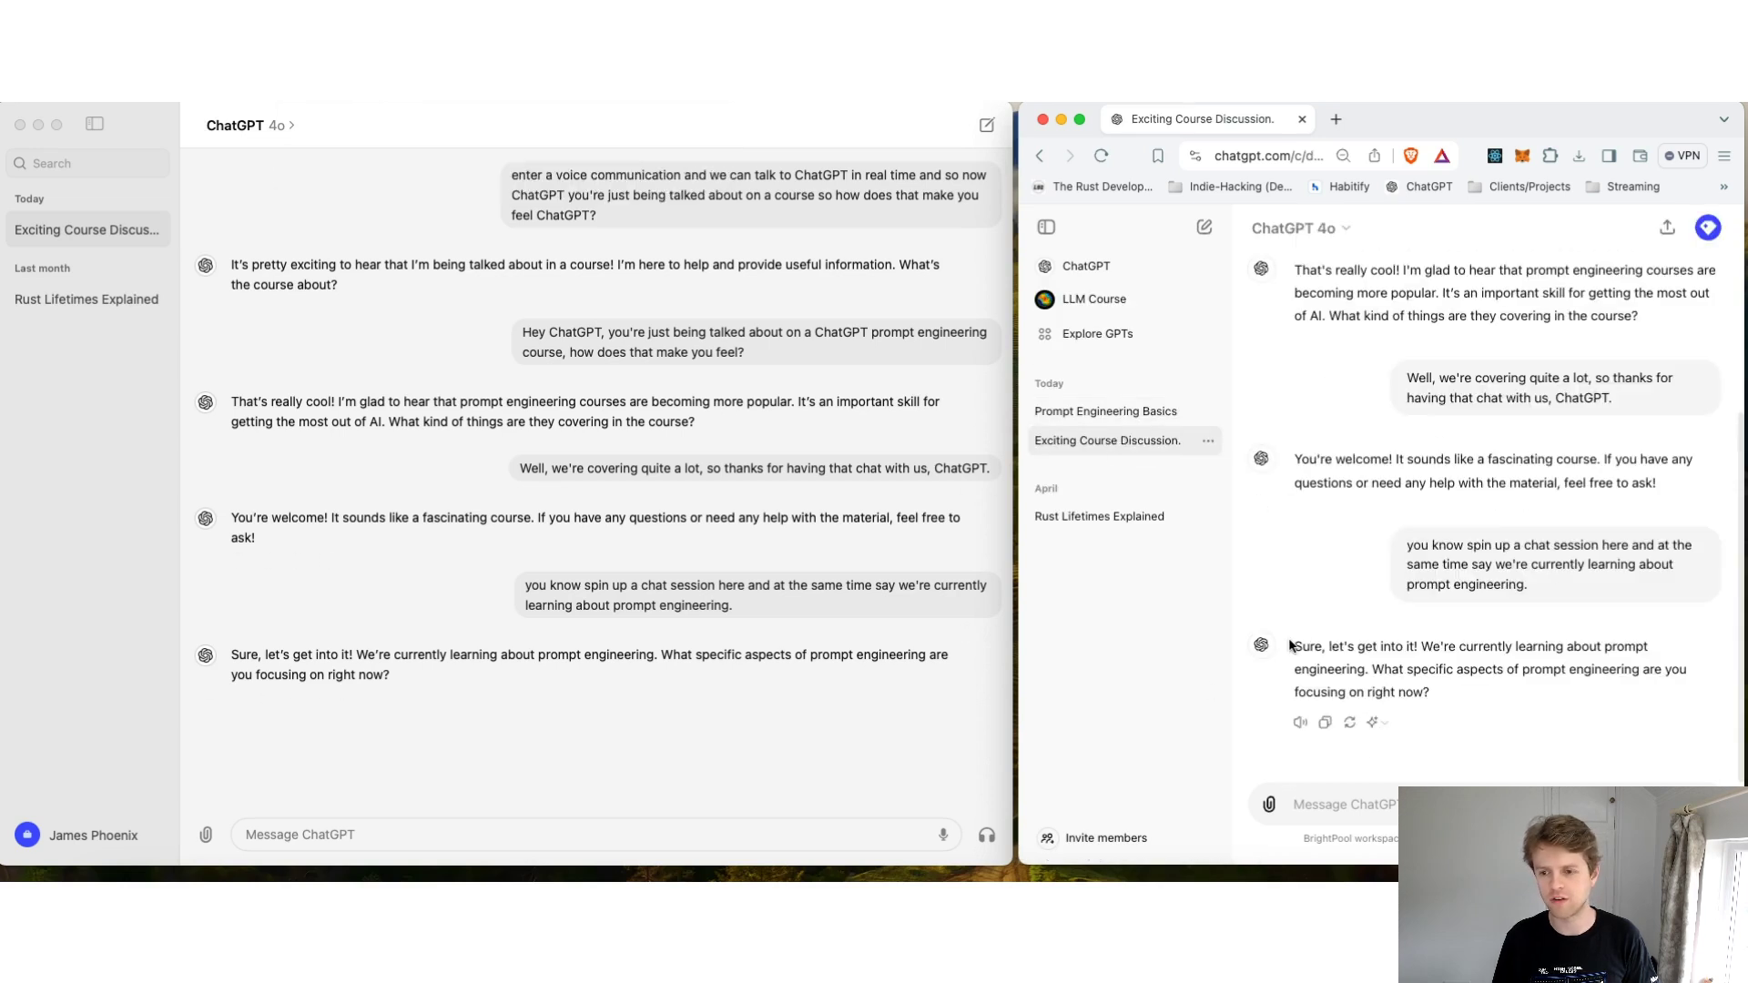
drag(1294, 645, 1532, 718)
drag(1407, 544, 1545, 599)
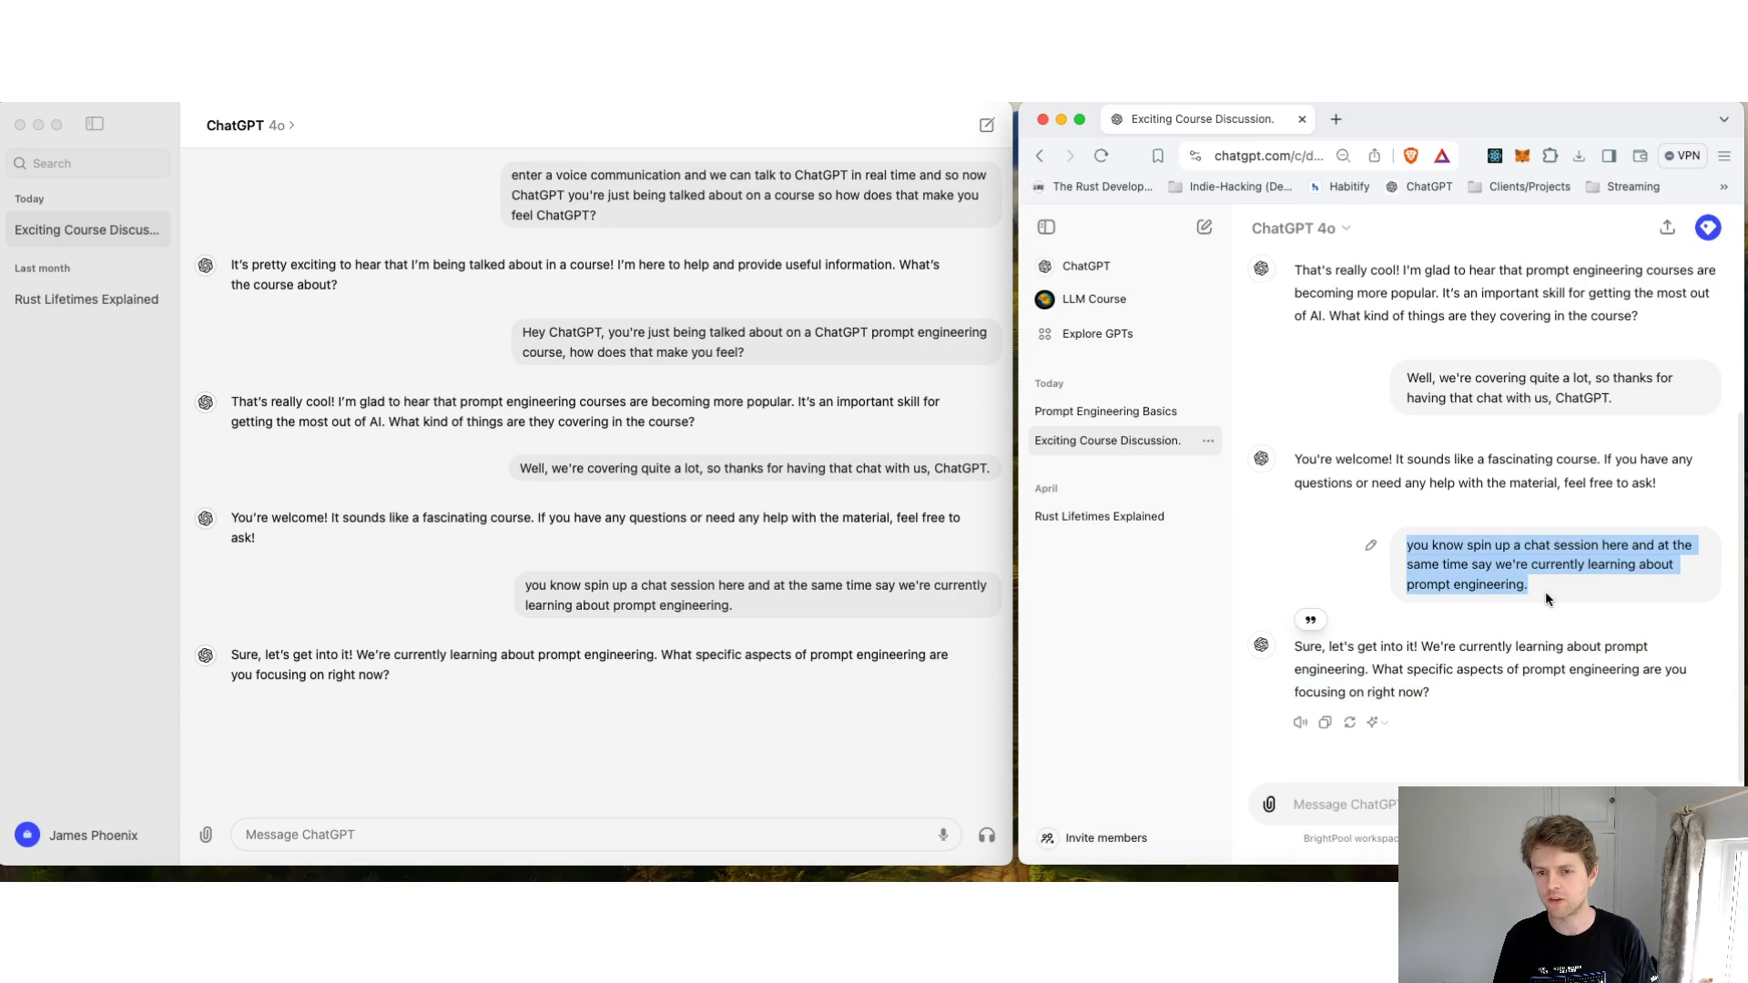
Return to the Prompt Engineering Basics chat, highlight its opening message, and compare it with the Exciting Course Discussion chat
click(1138, 413)
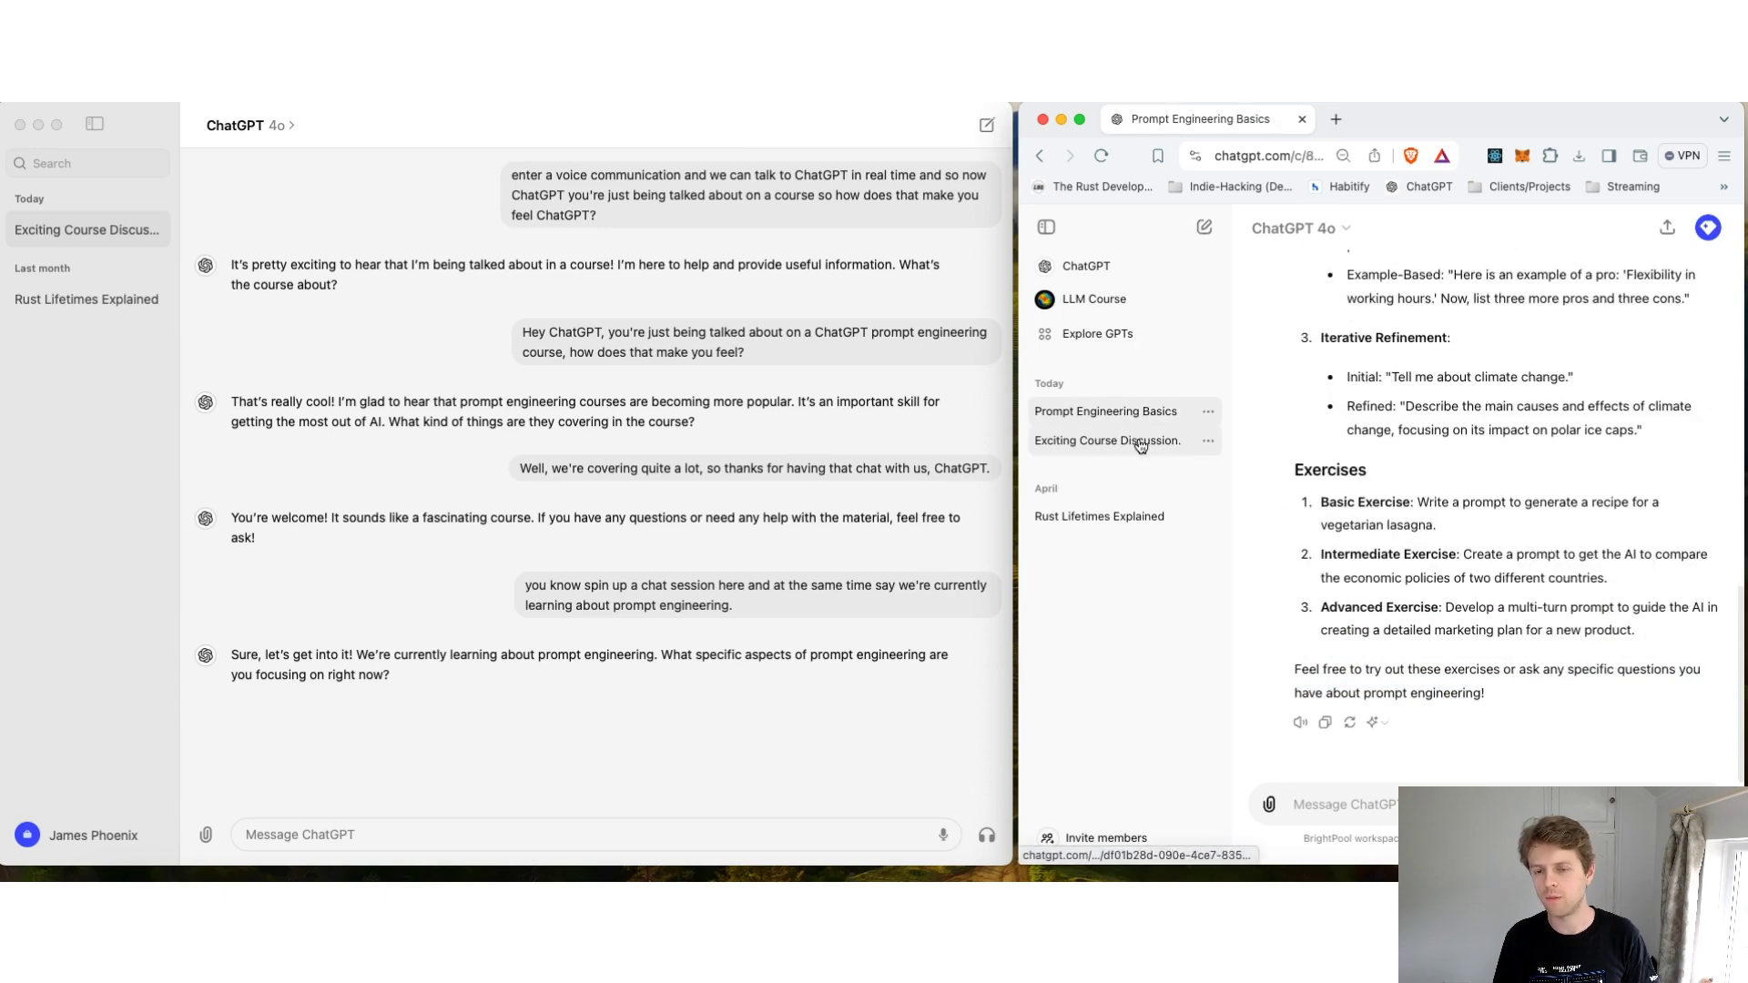
click(745, 787)
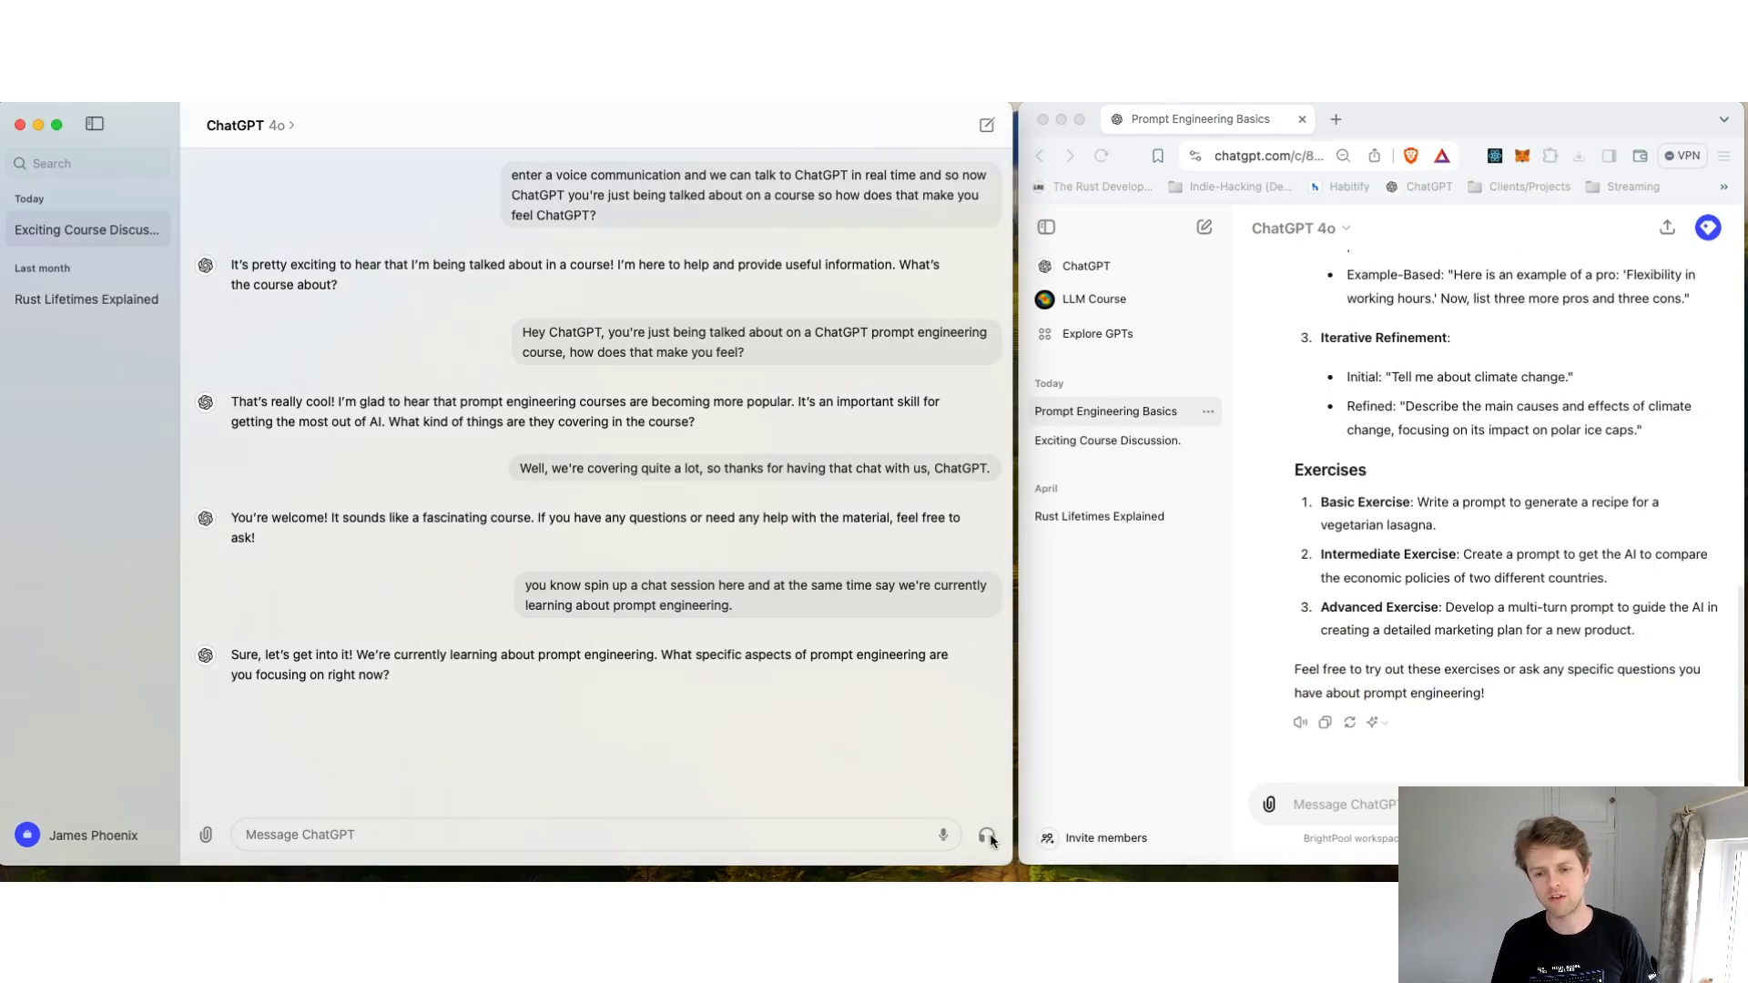
click(1124, 415)
scroll(1423, 496, up, 10)
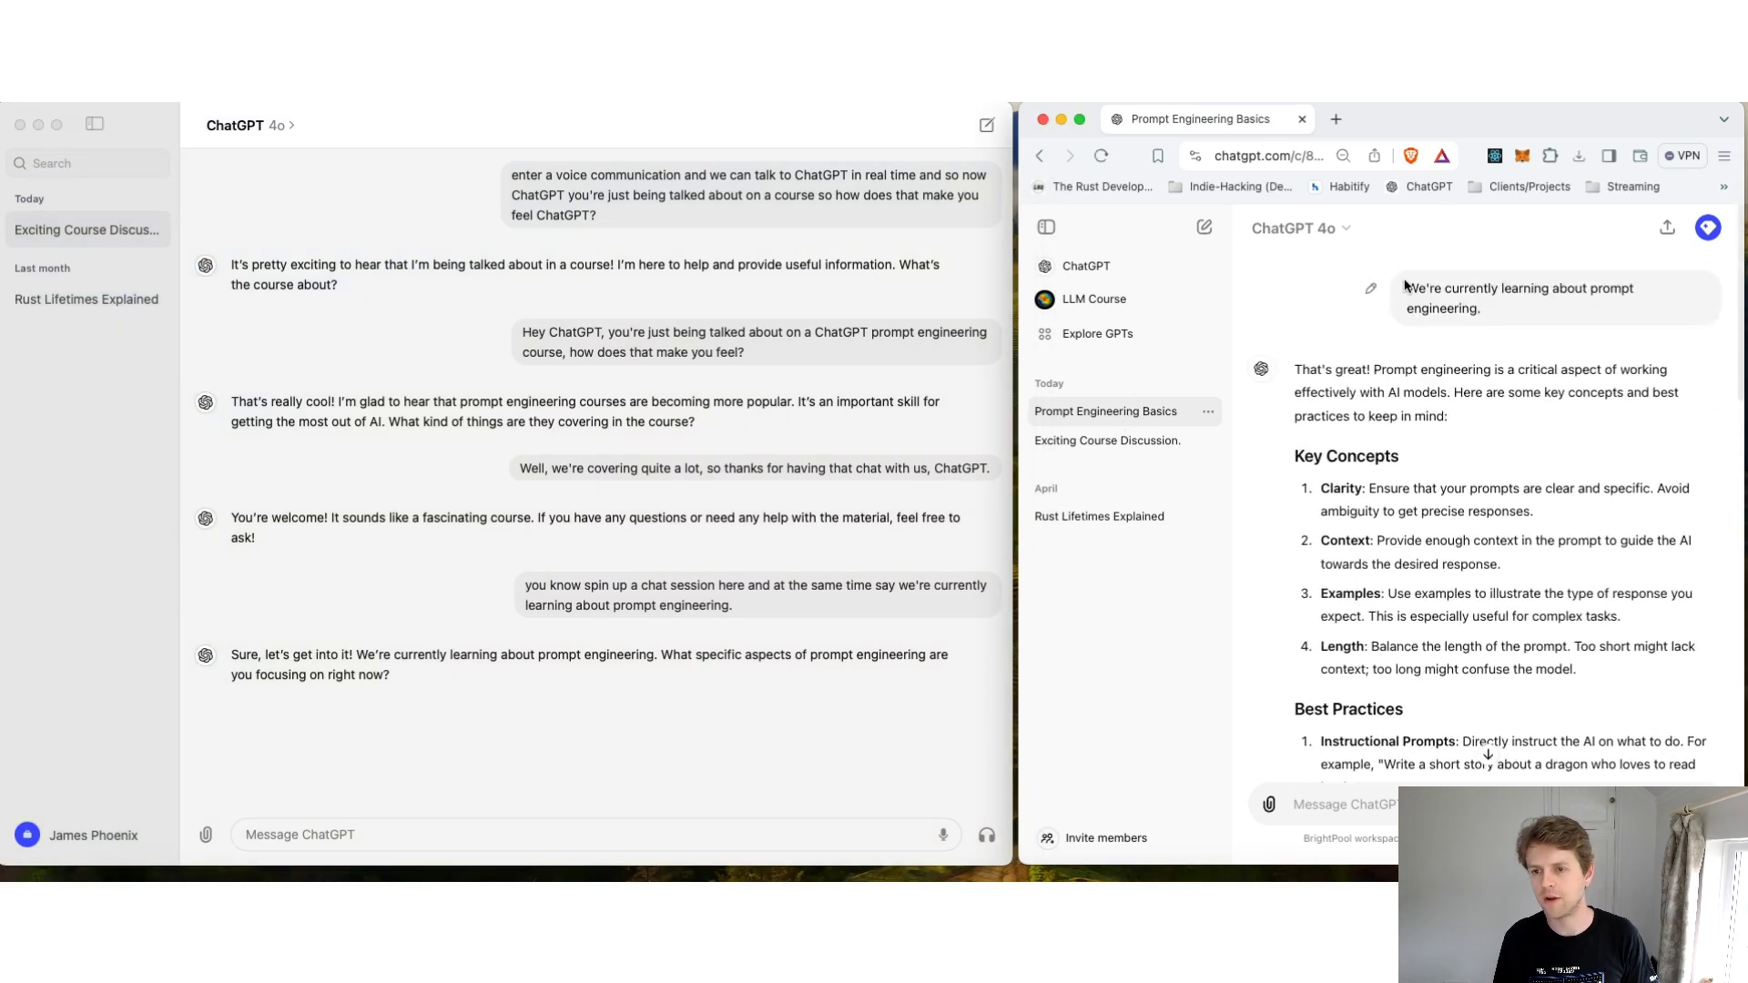
drag(1405, 290, 1542, 324)
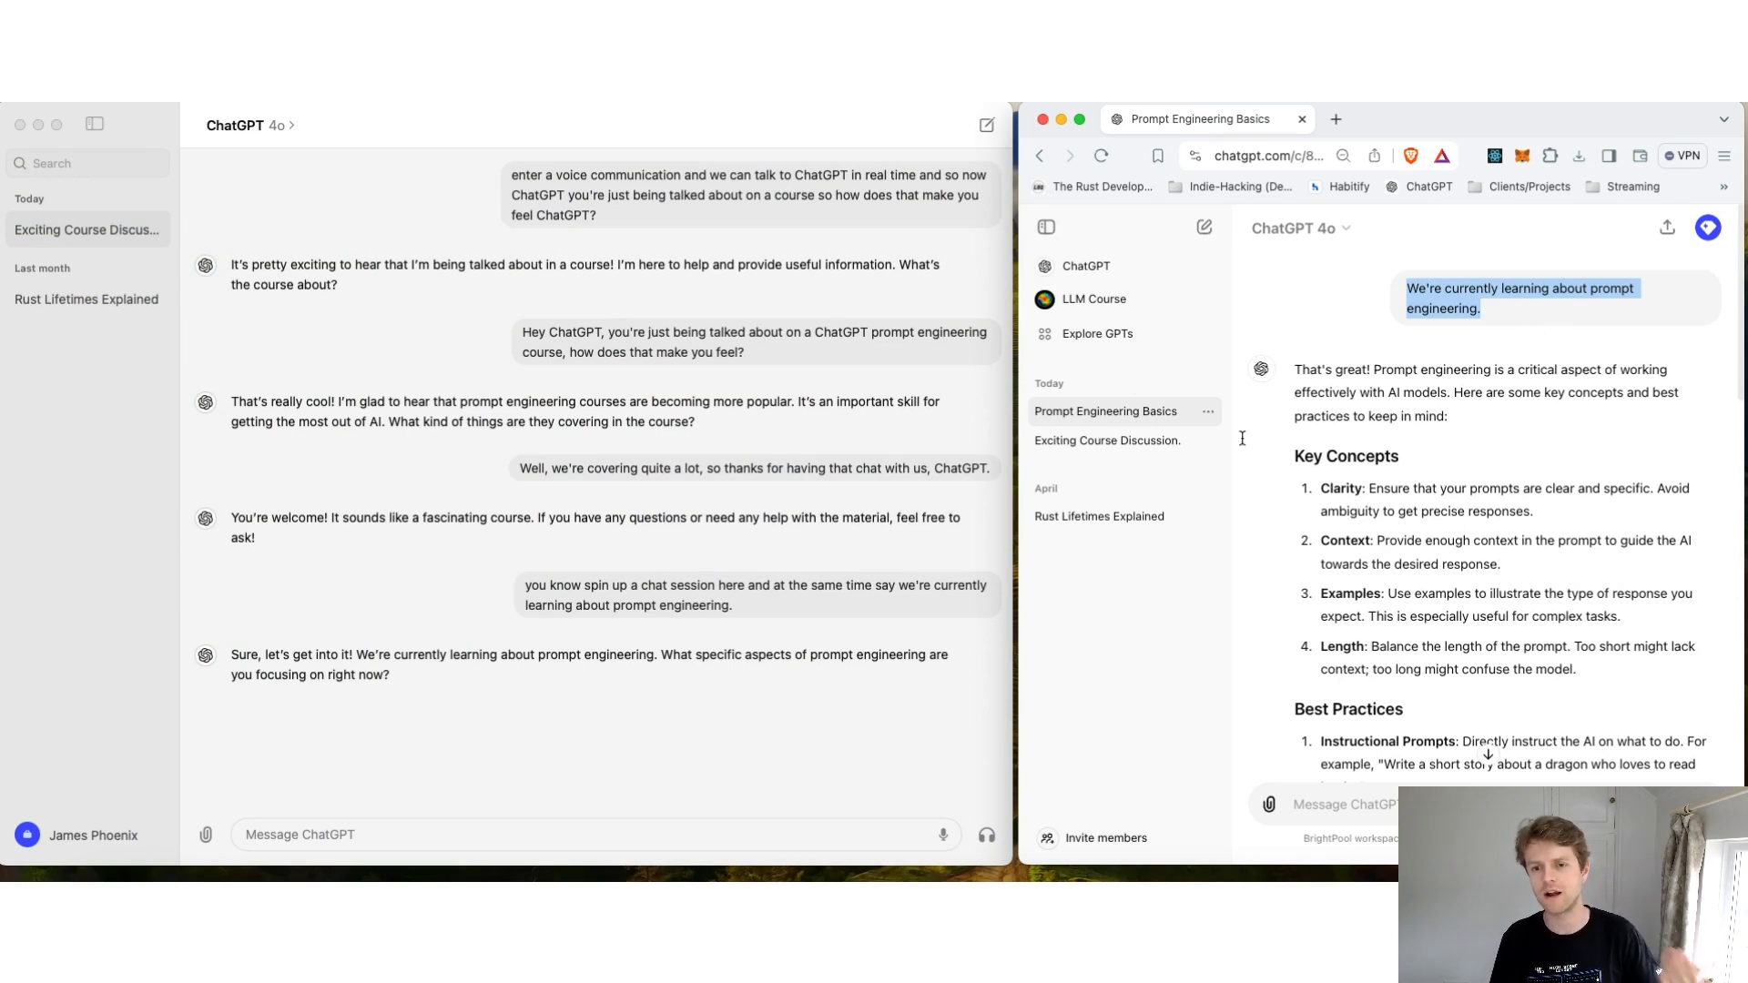
click(1102, 443)
click(1109, 412)
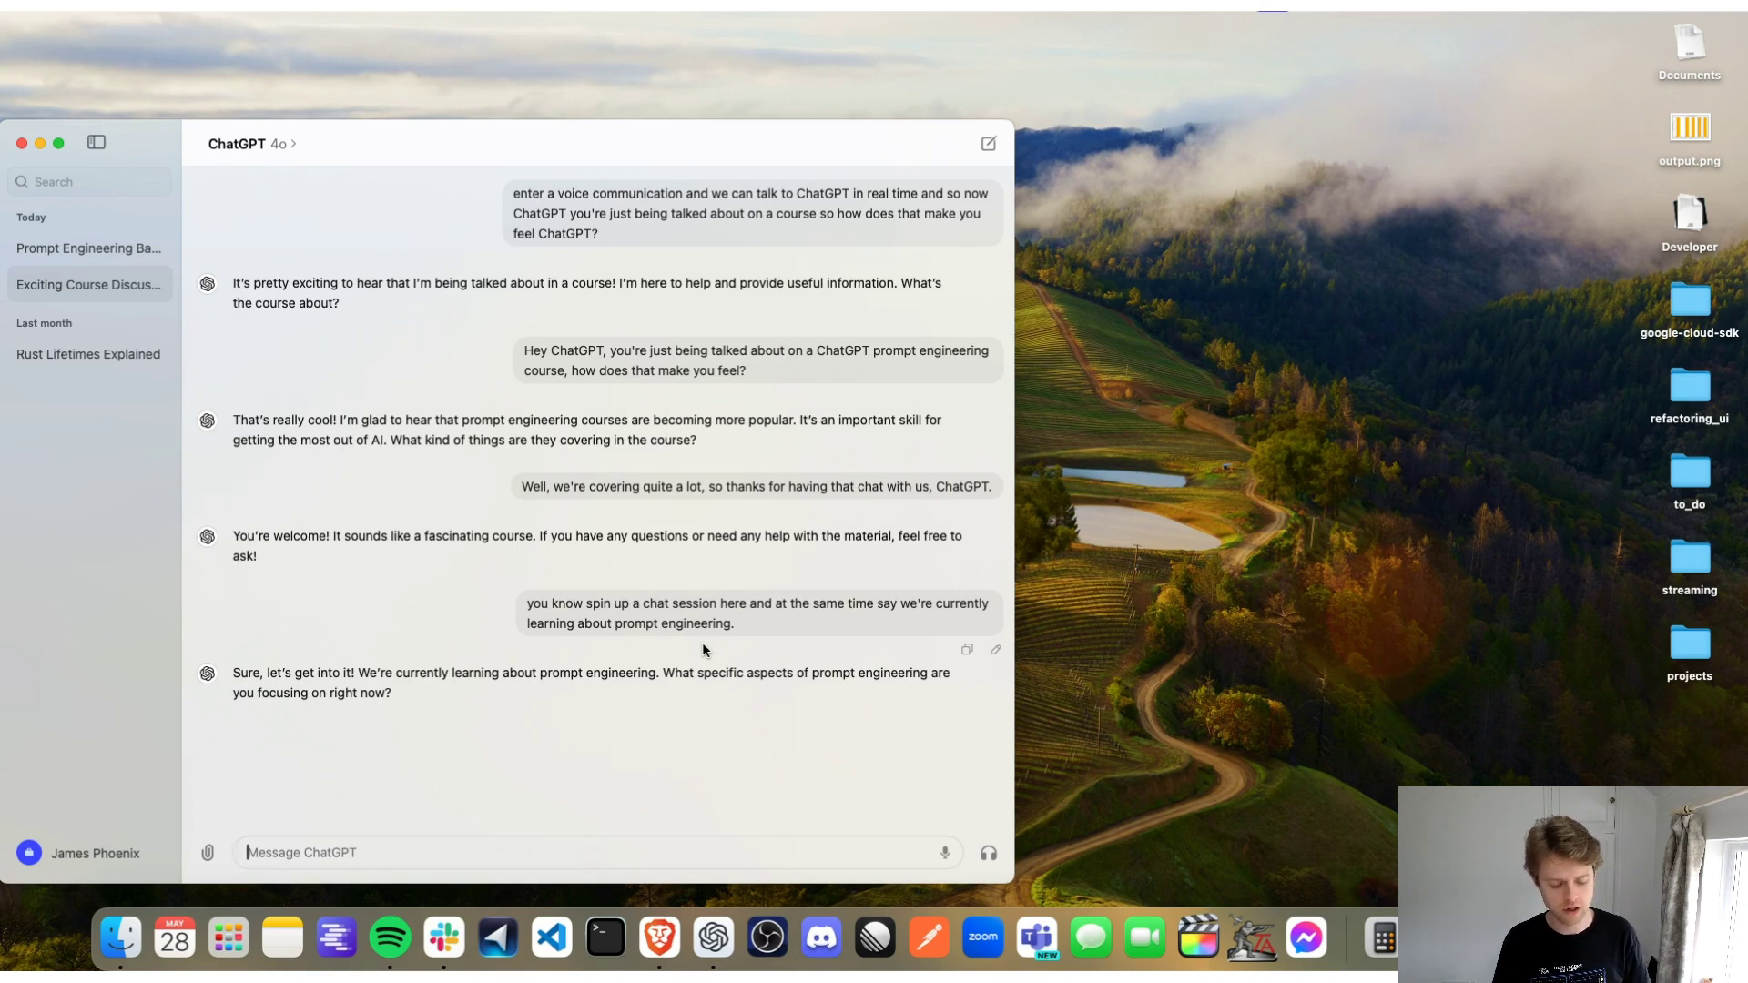
key(alt+space)
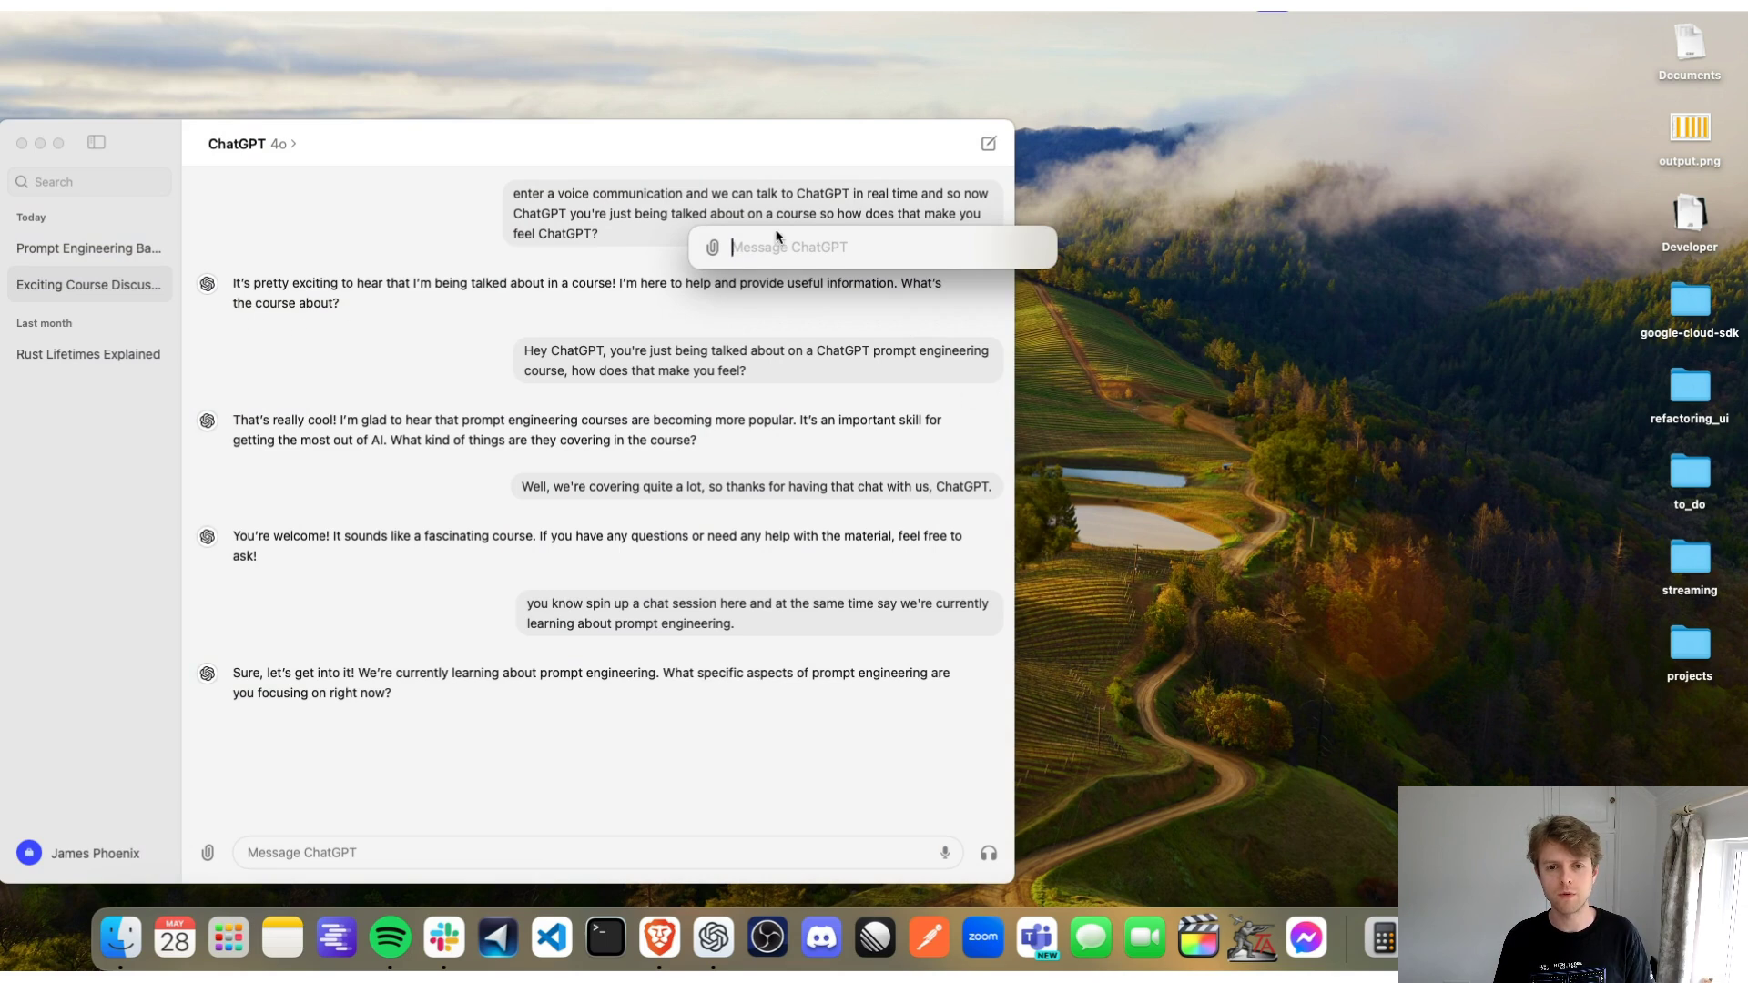
text(write asd)
key(super+a)
key(BackSpace)
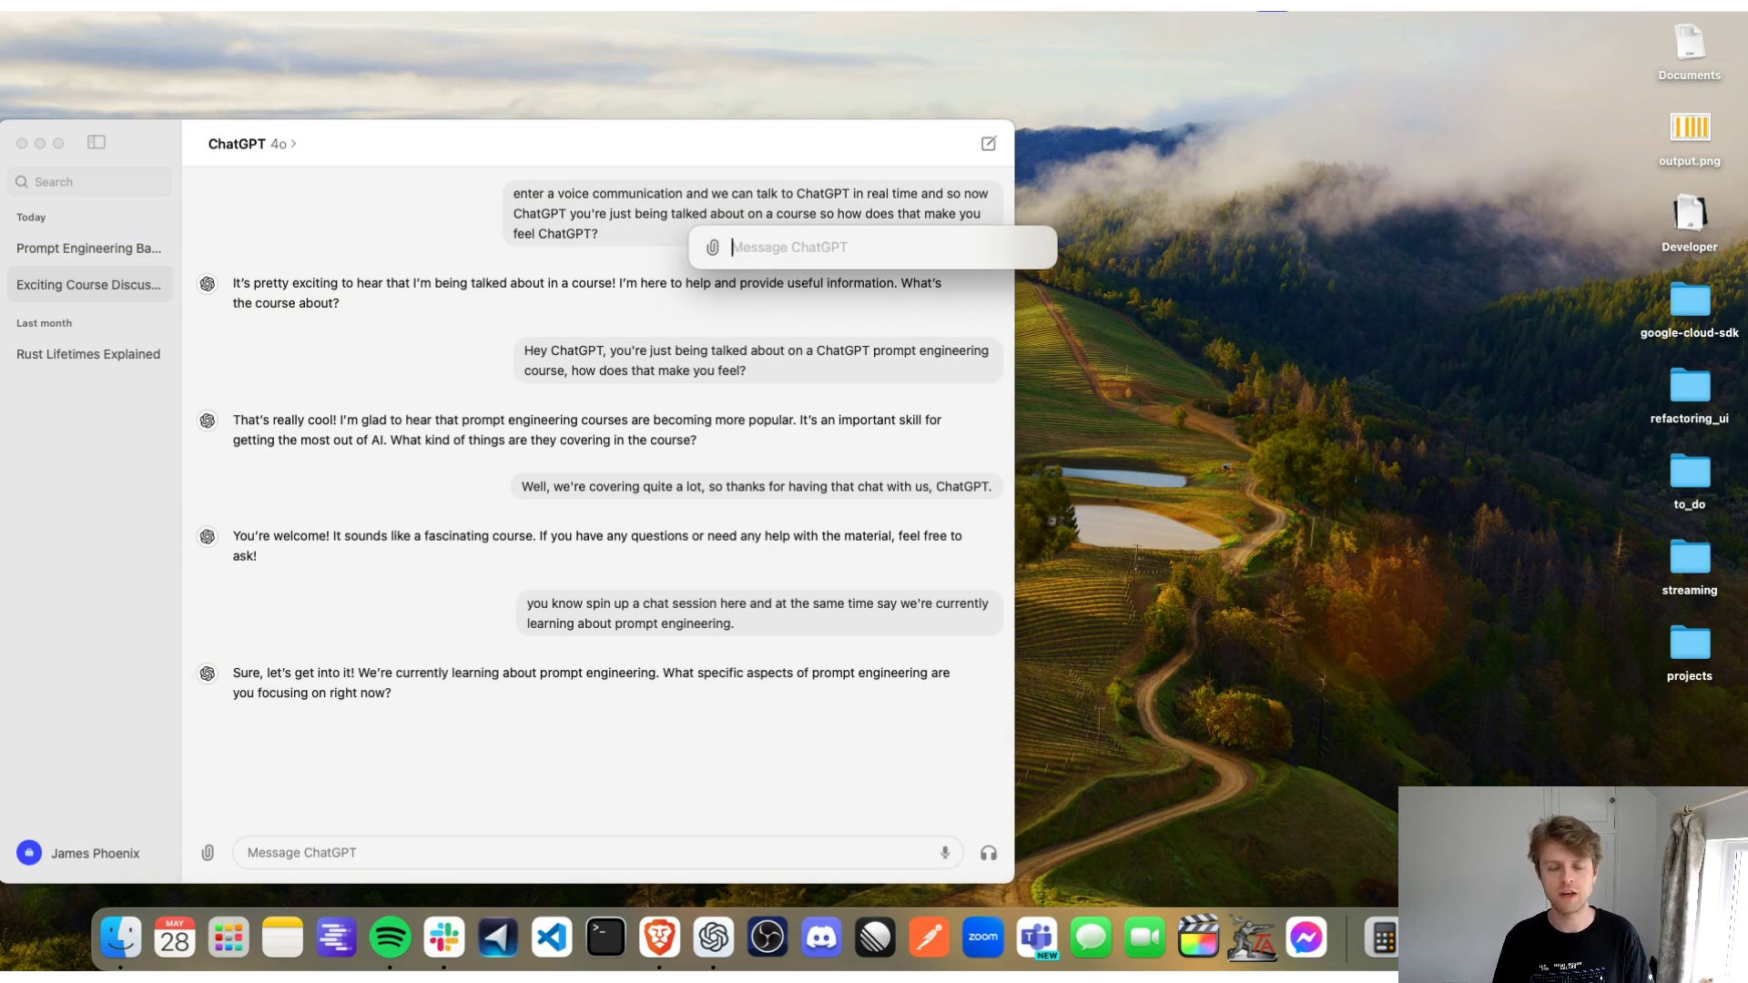
click(714, 245)
mouse_move(738, 311)
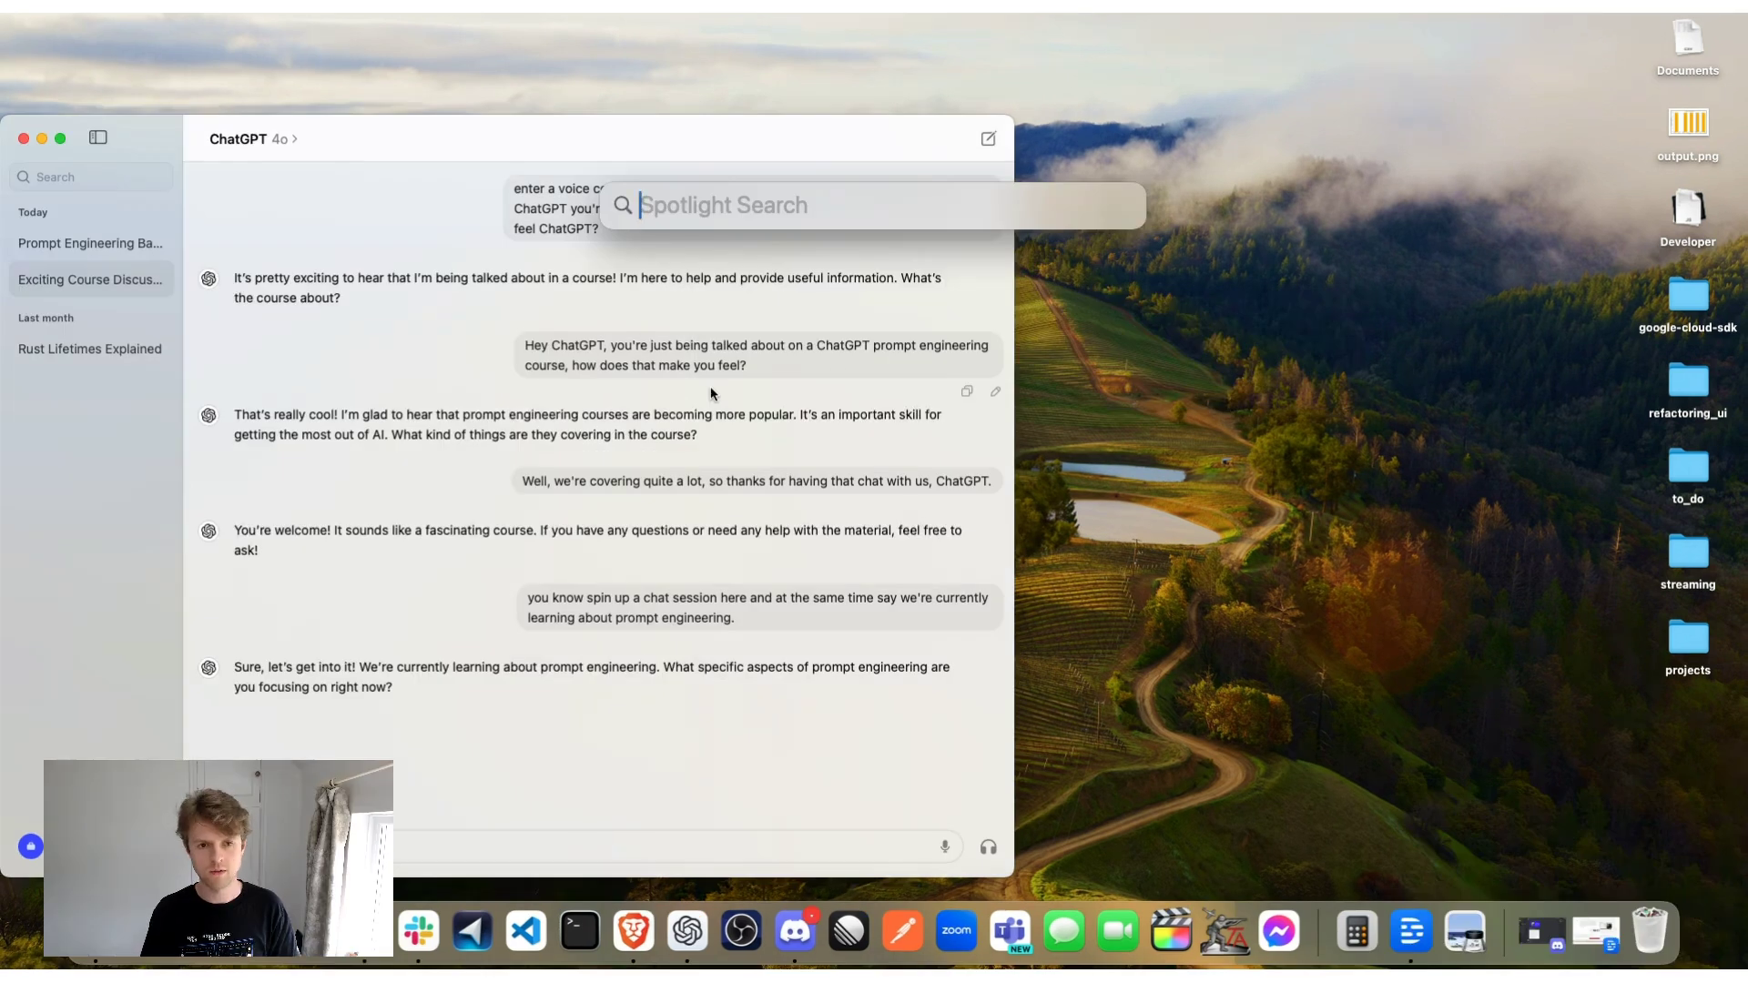
key(Escape)
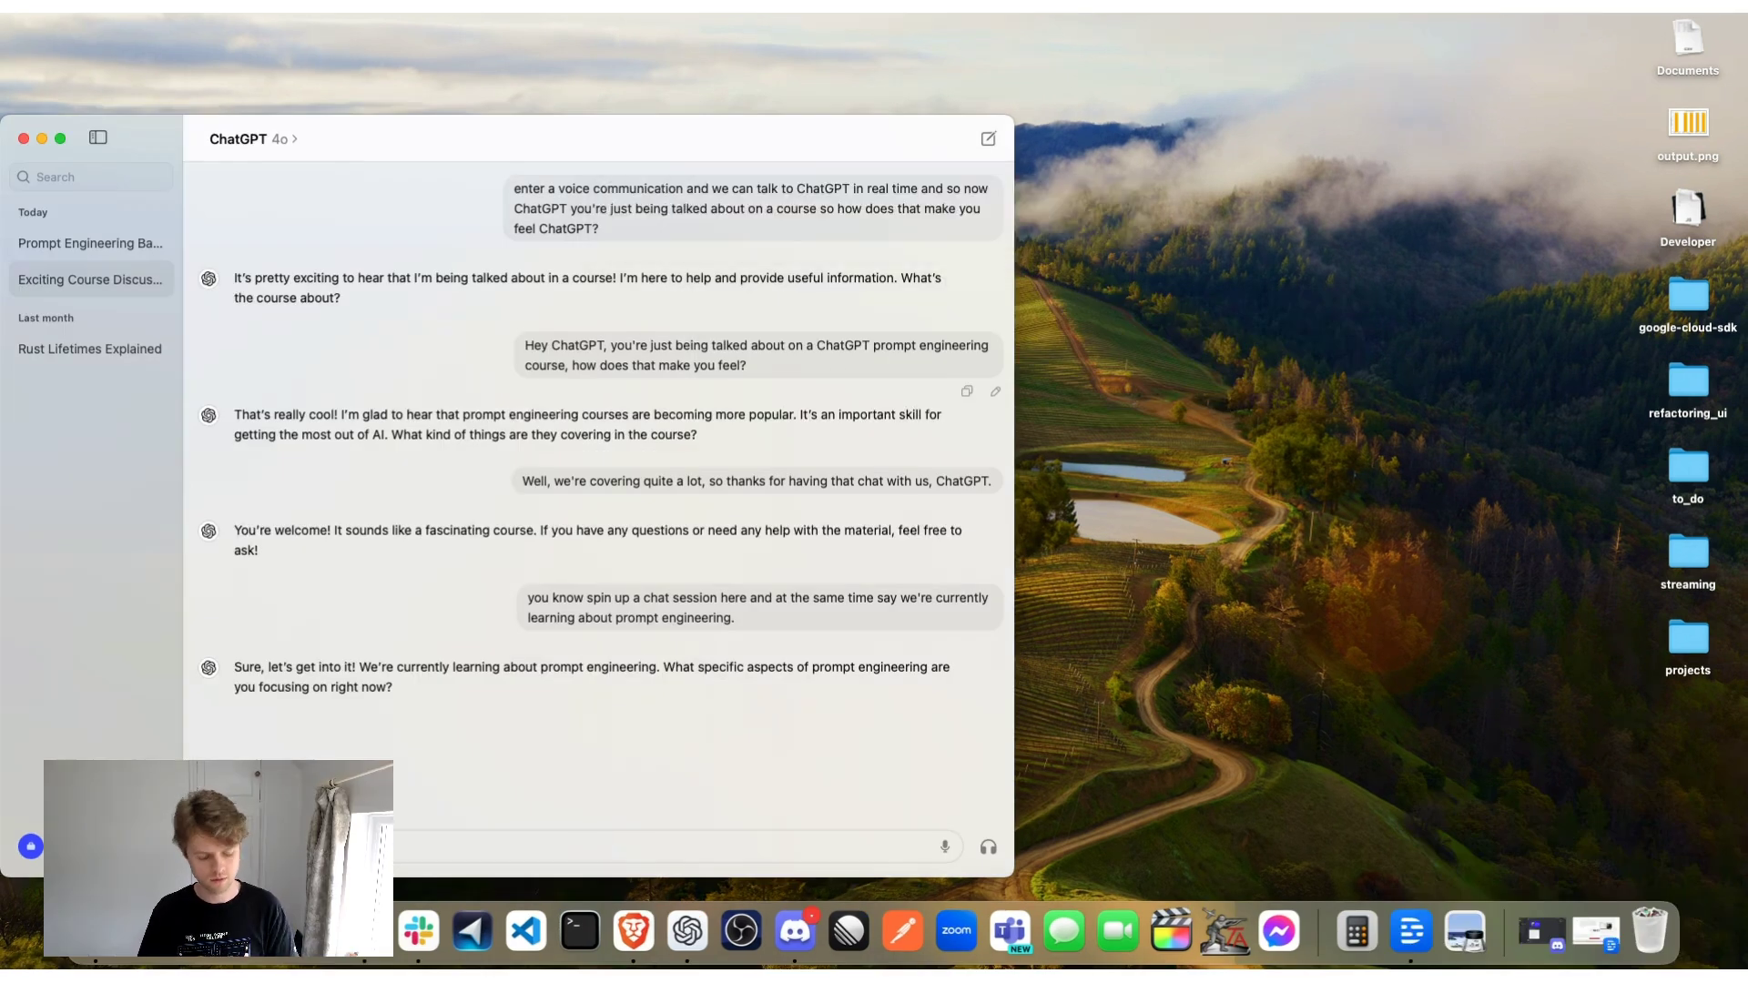
Bring up ChatGPT's quick message bar and attach a screenshot of the Spotify window
key(alt+space)
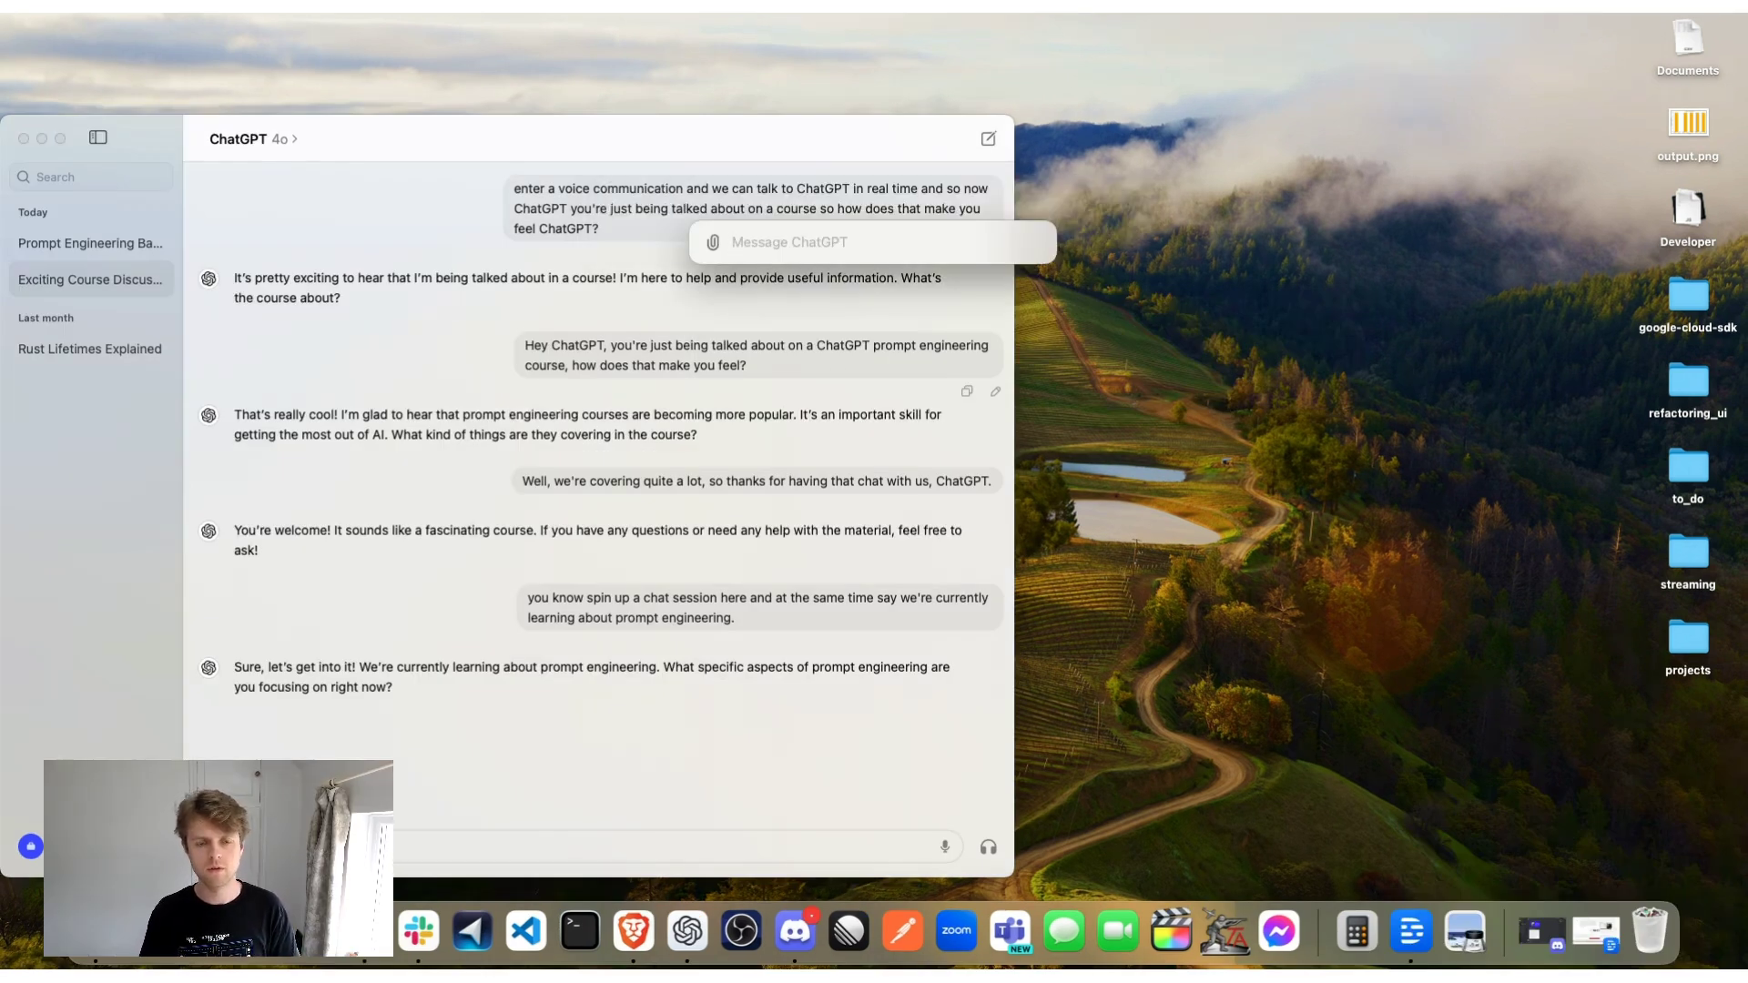
click(713, 242)
mouse_move(752, 303)
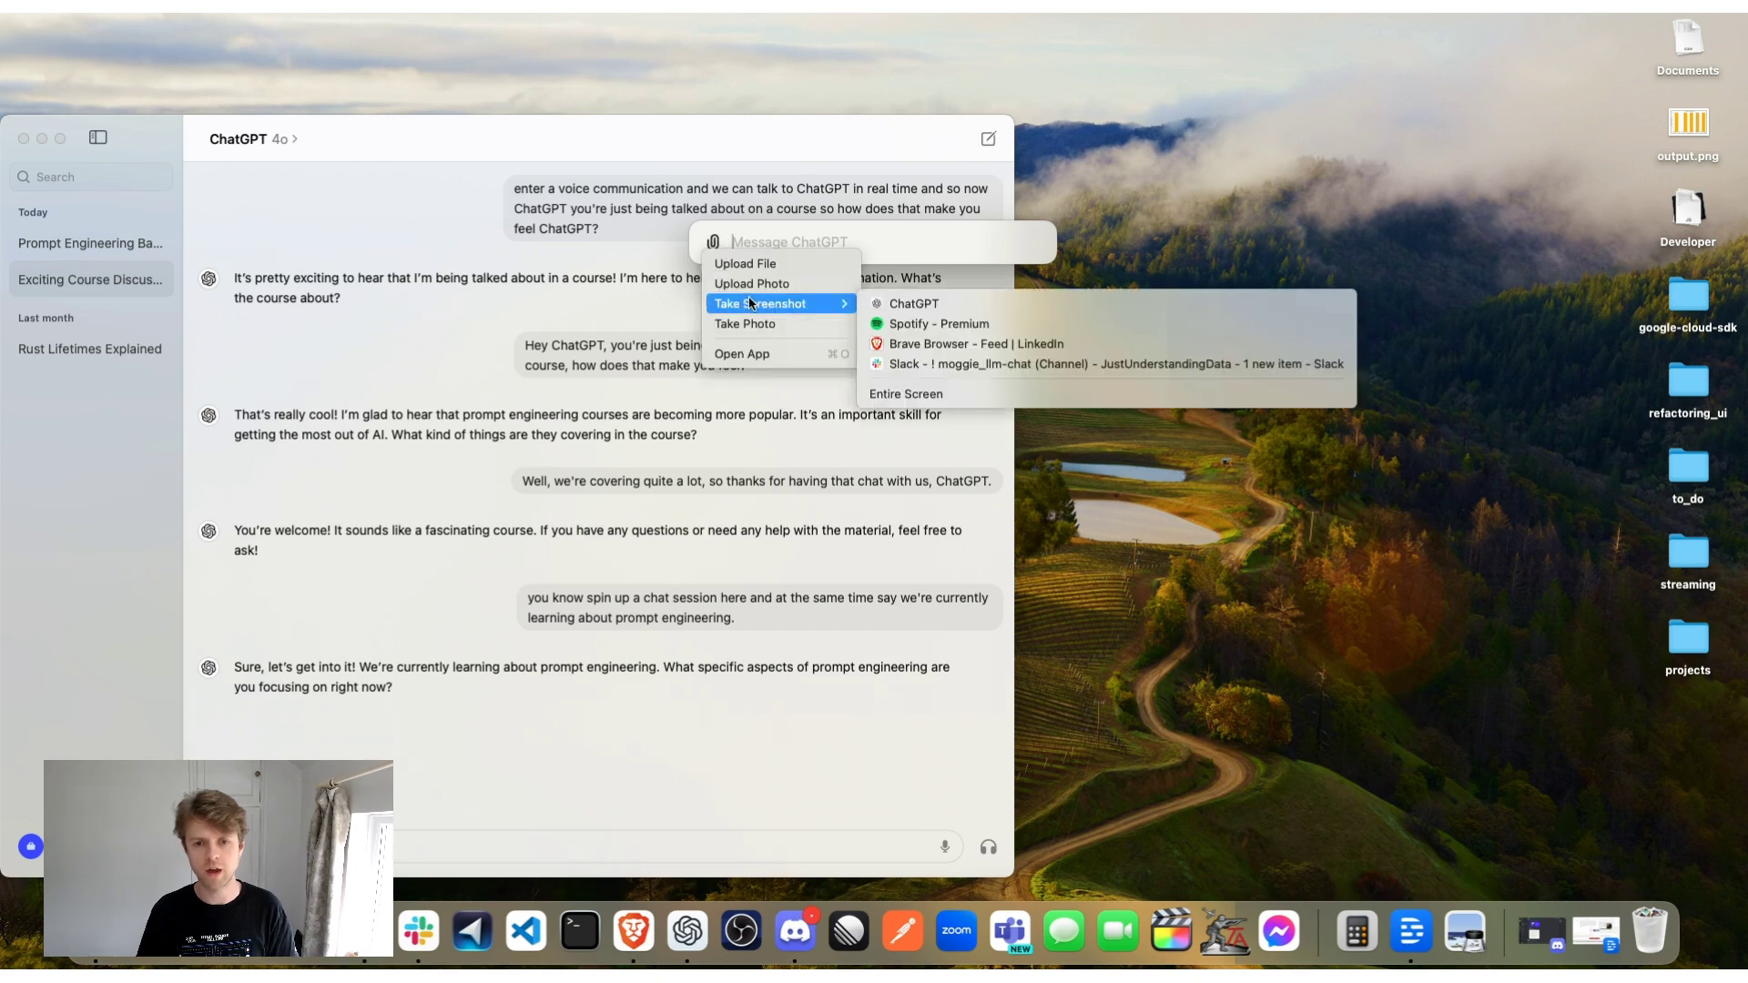
click(953, 326)
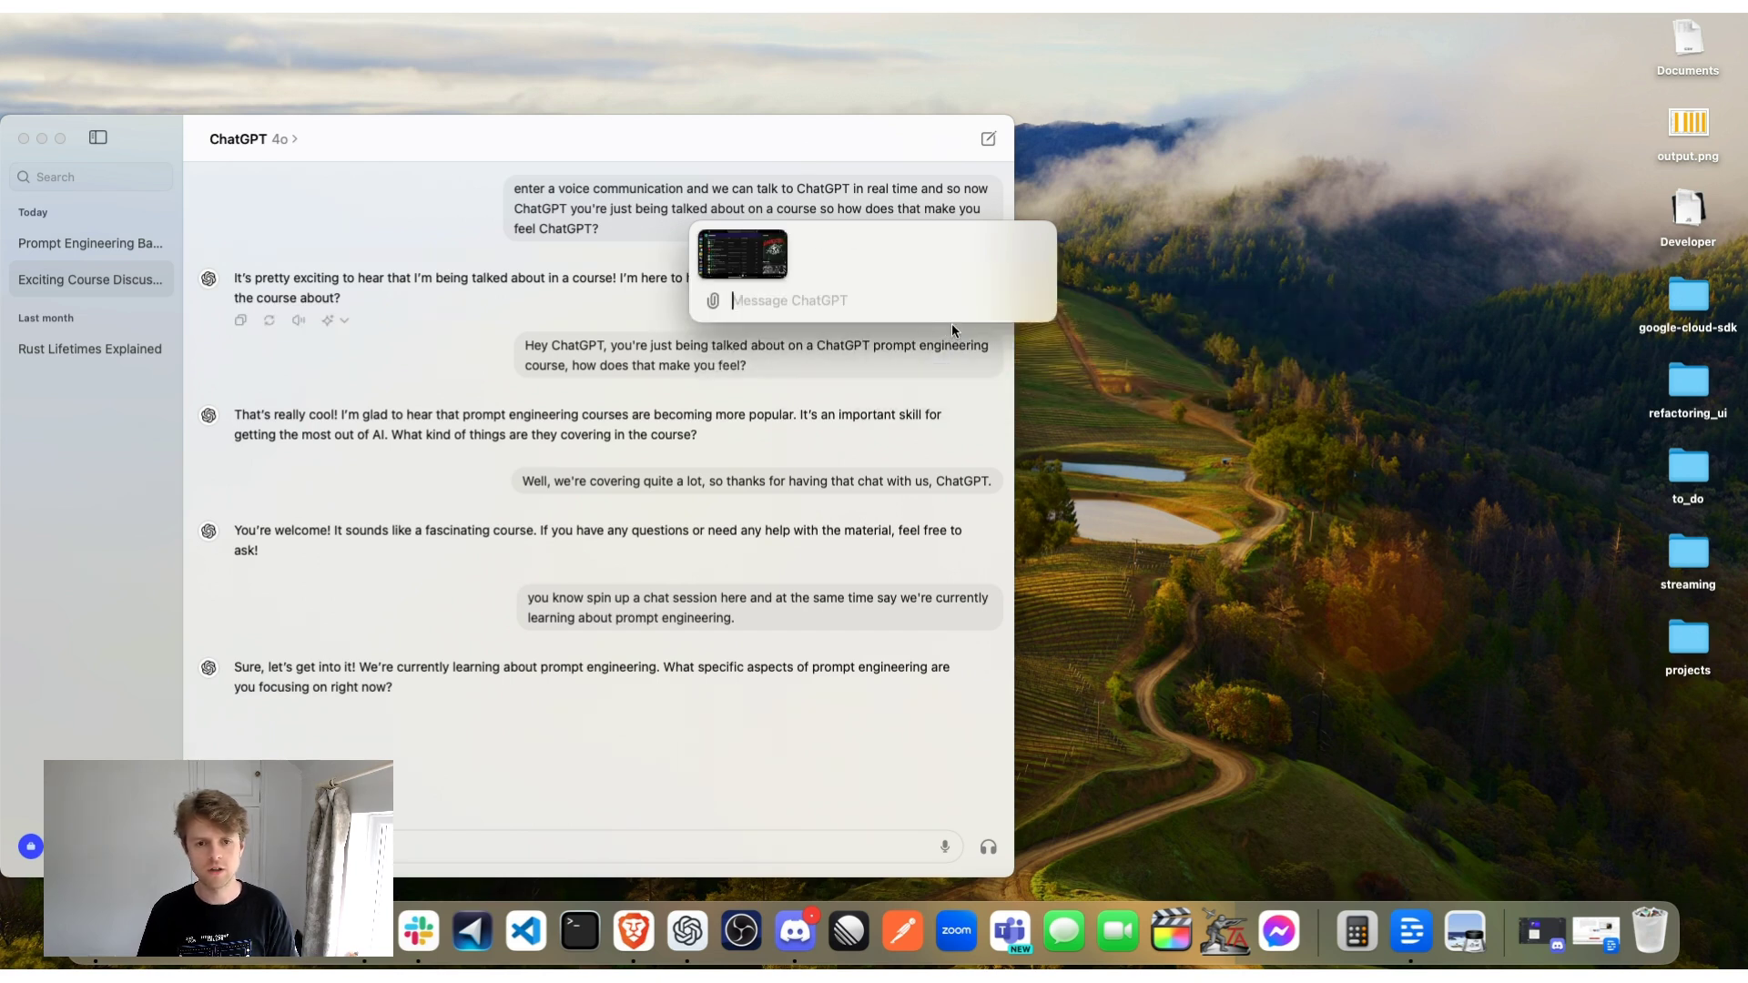
Ask ChatGPT "What is the song that I am currently listening to?" about the attached screenshot
text(What )
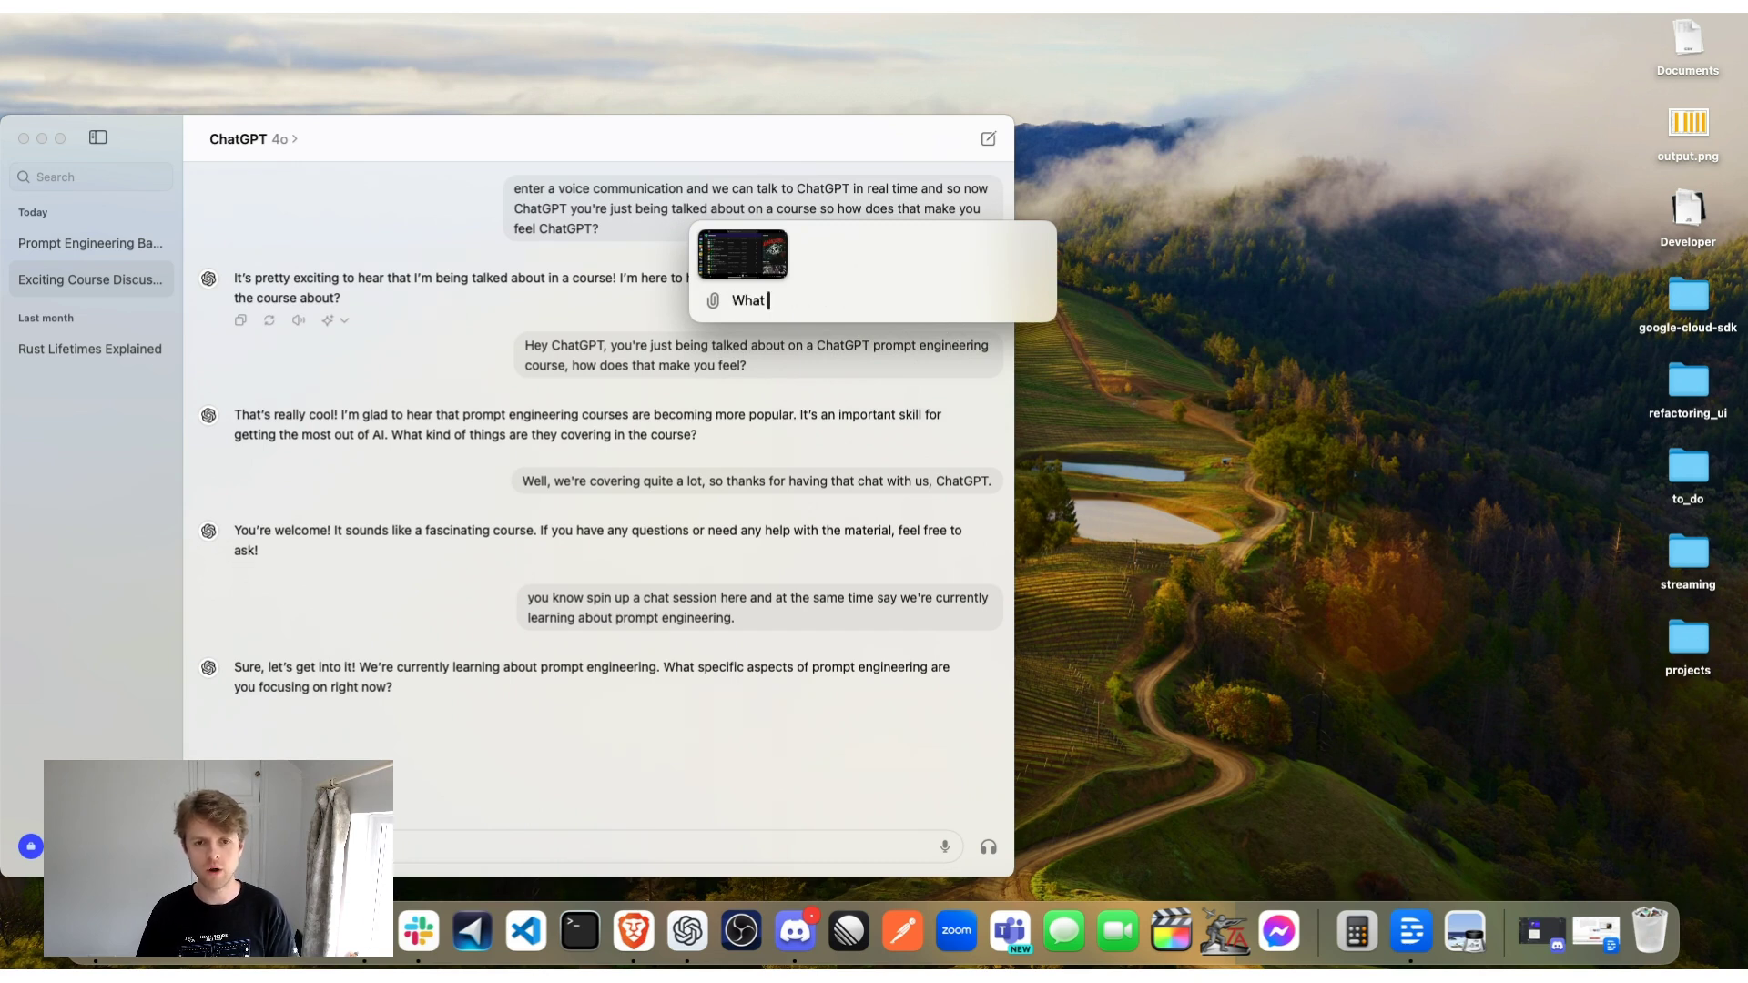
text(is the song that I am cu)
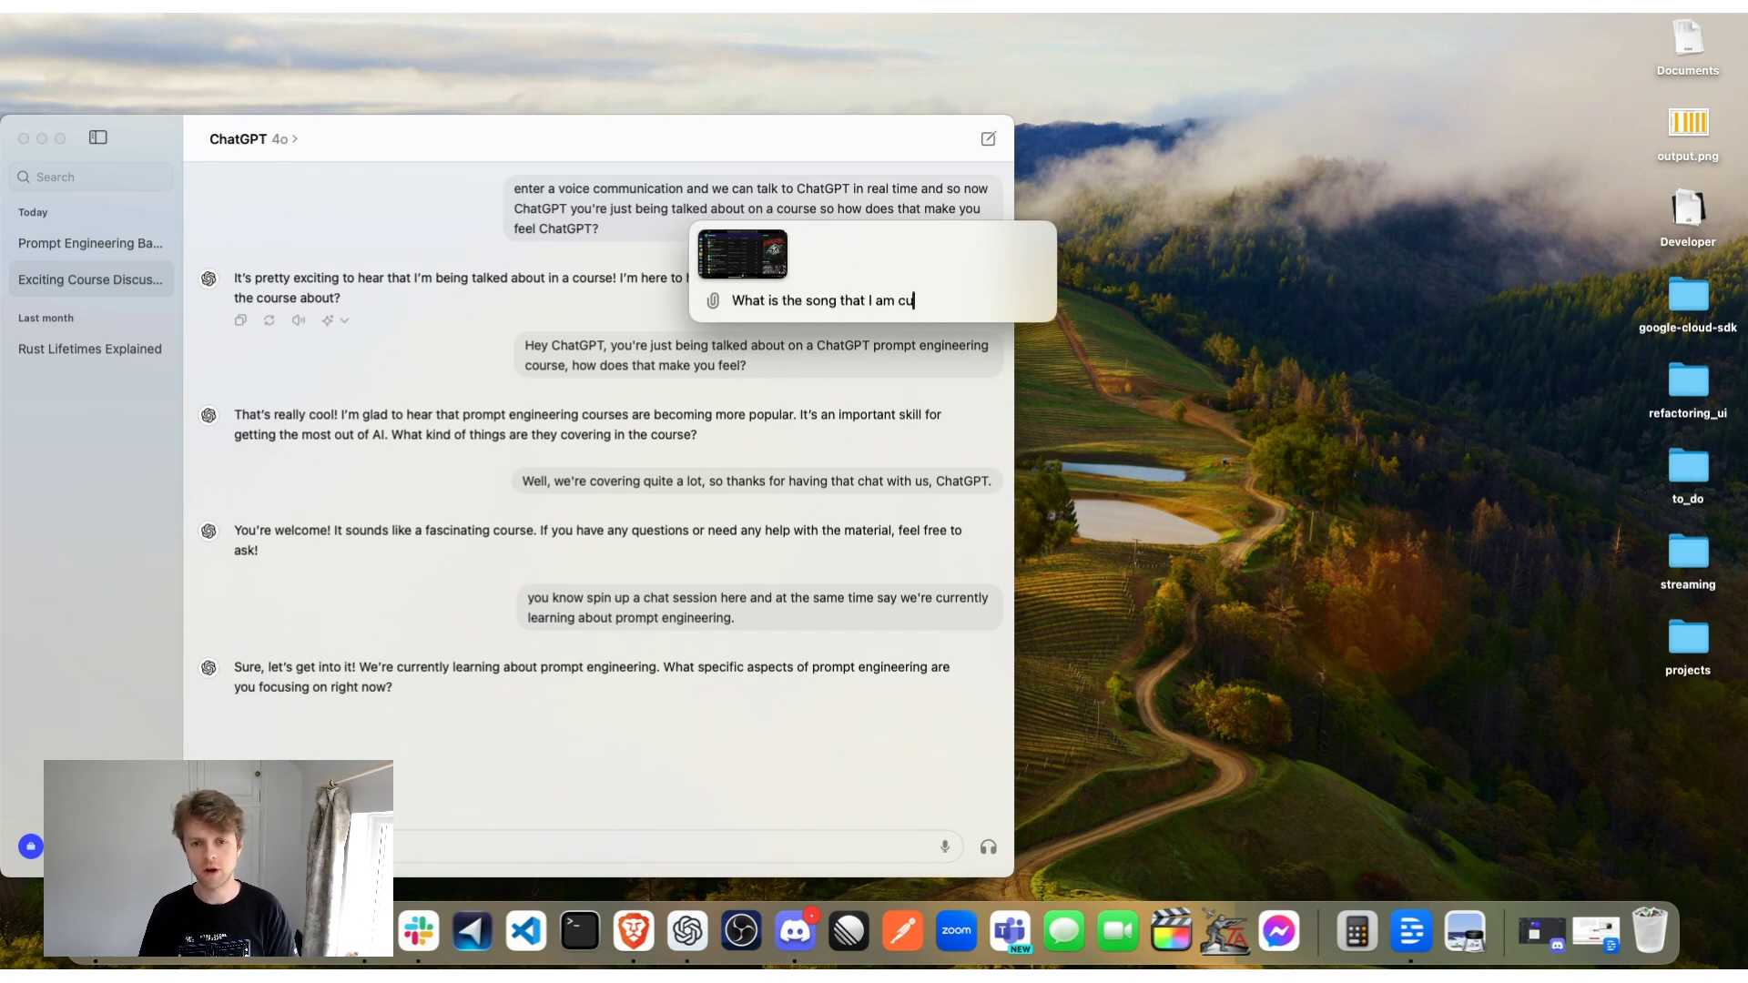
text(rrently listening t)
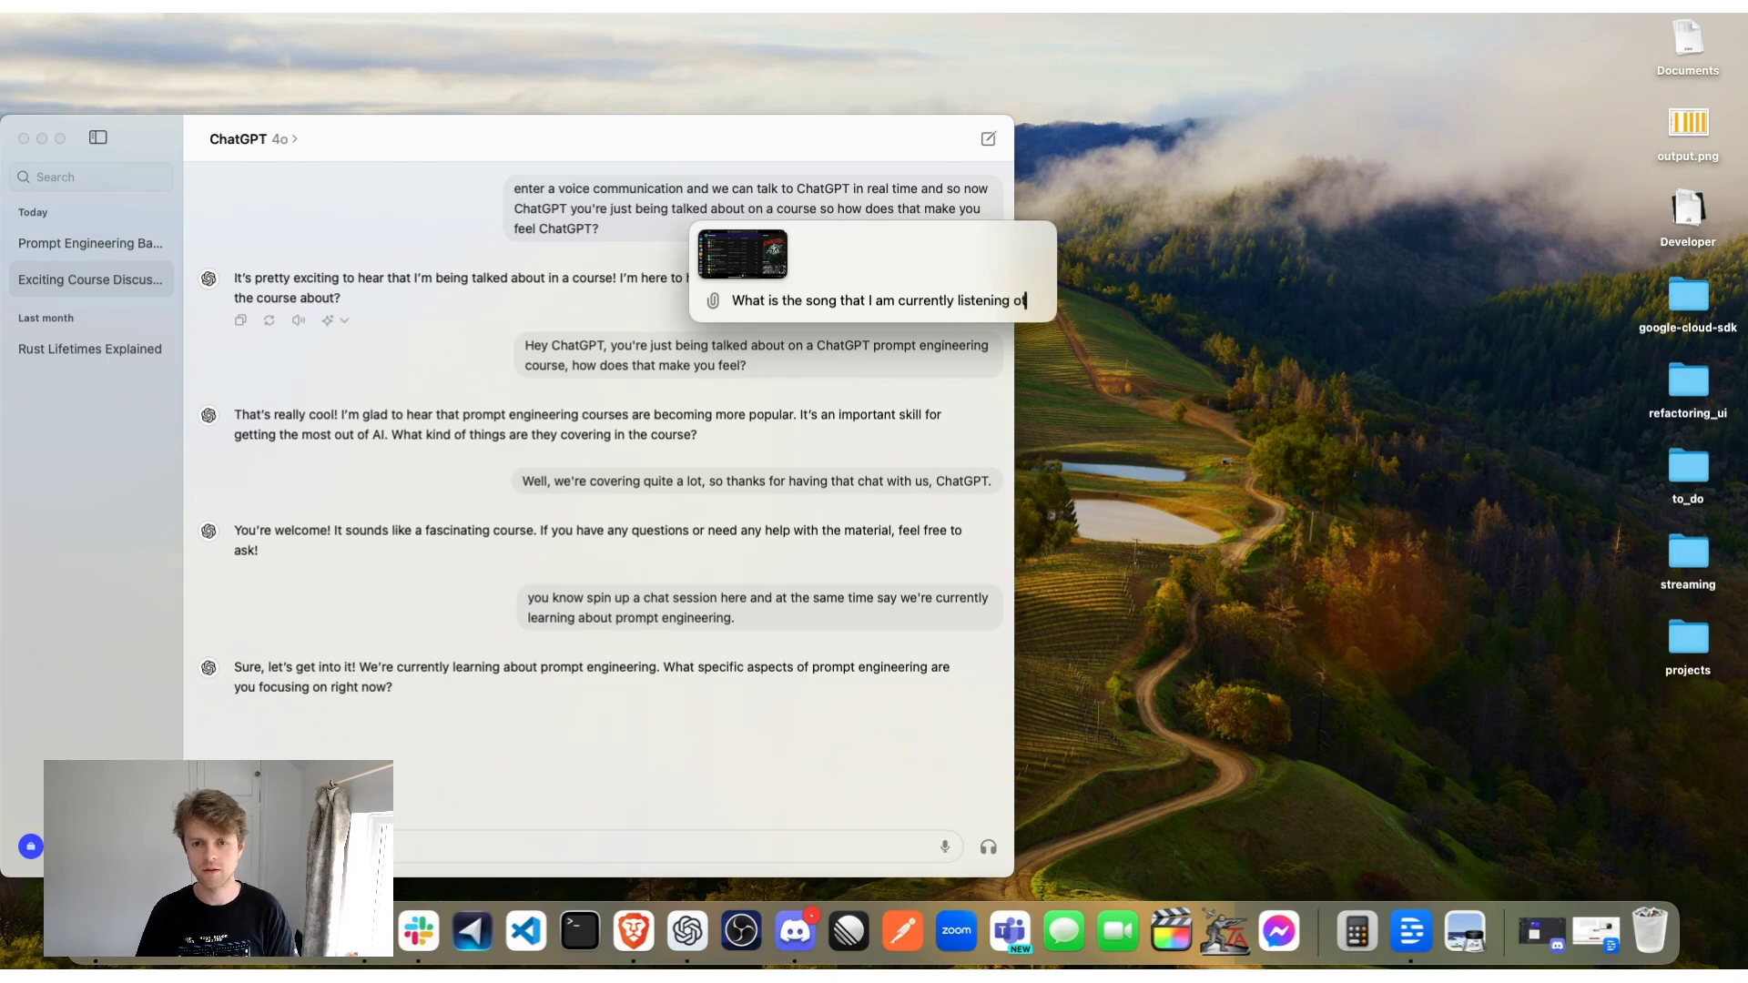
text(o?)
key(Return)
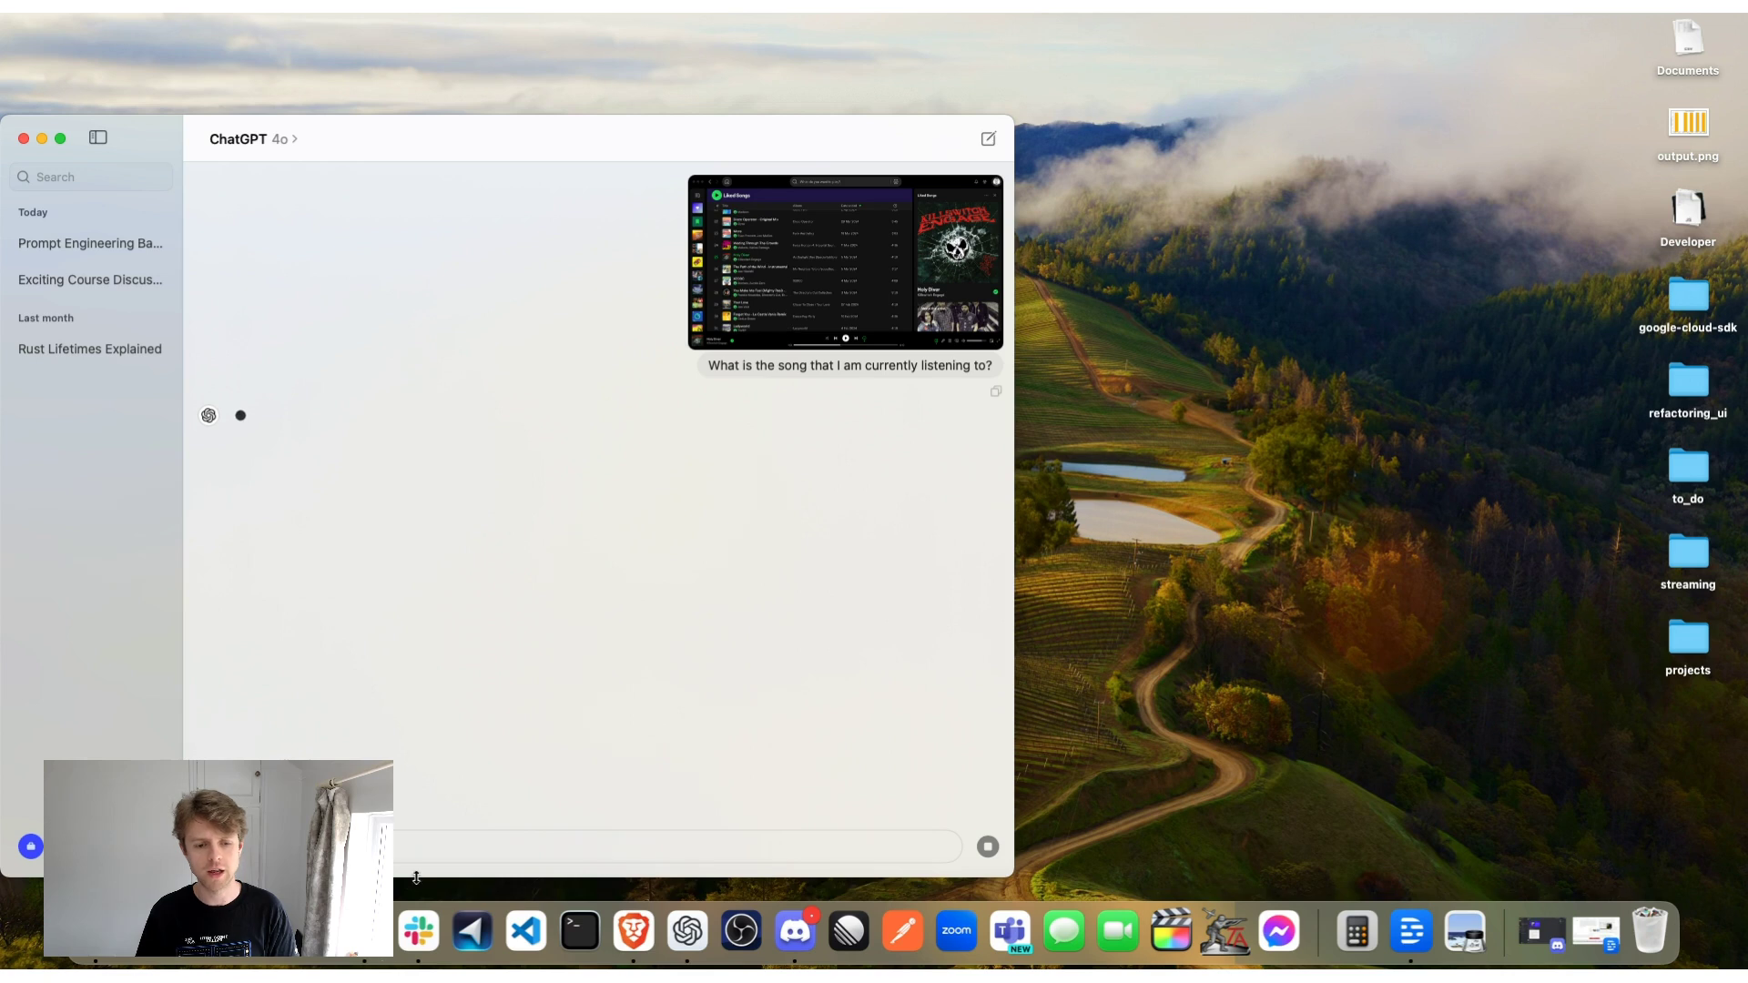
Switch to Spotify, place its window beside the ChatGPT app to compare the current song, and return to ChatGPT's answer
click(369, 957)
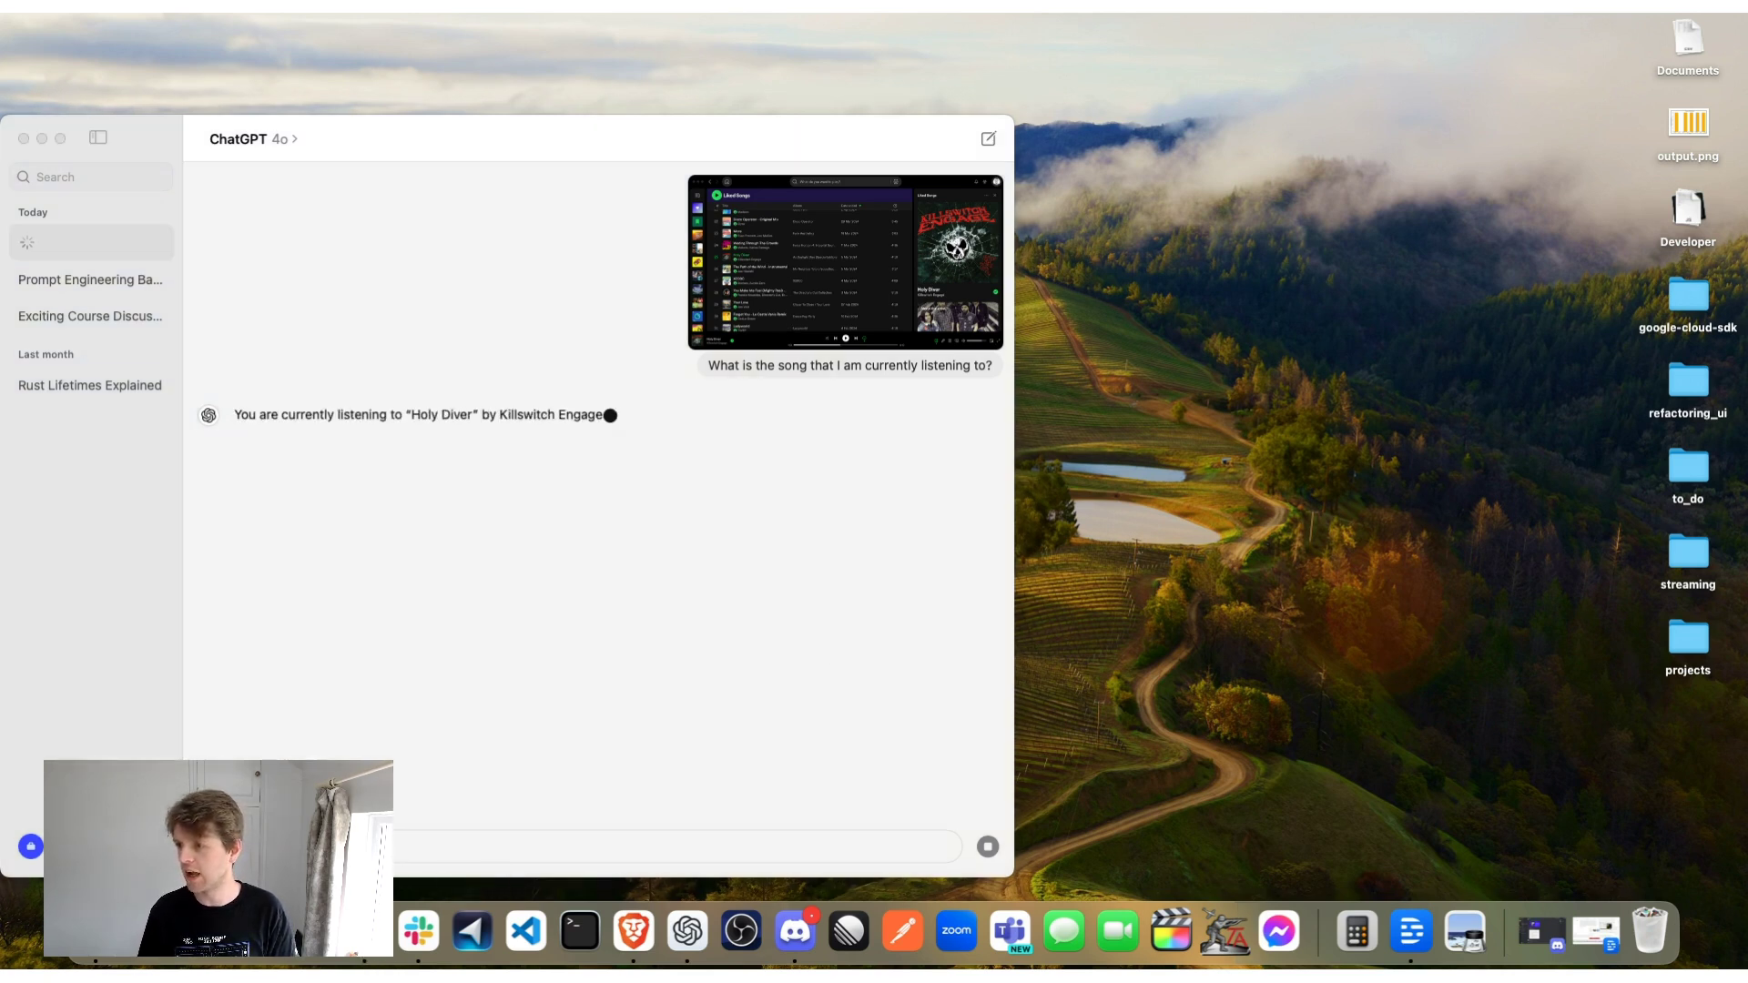
drag(1384, 326, 1533, 131)
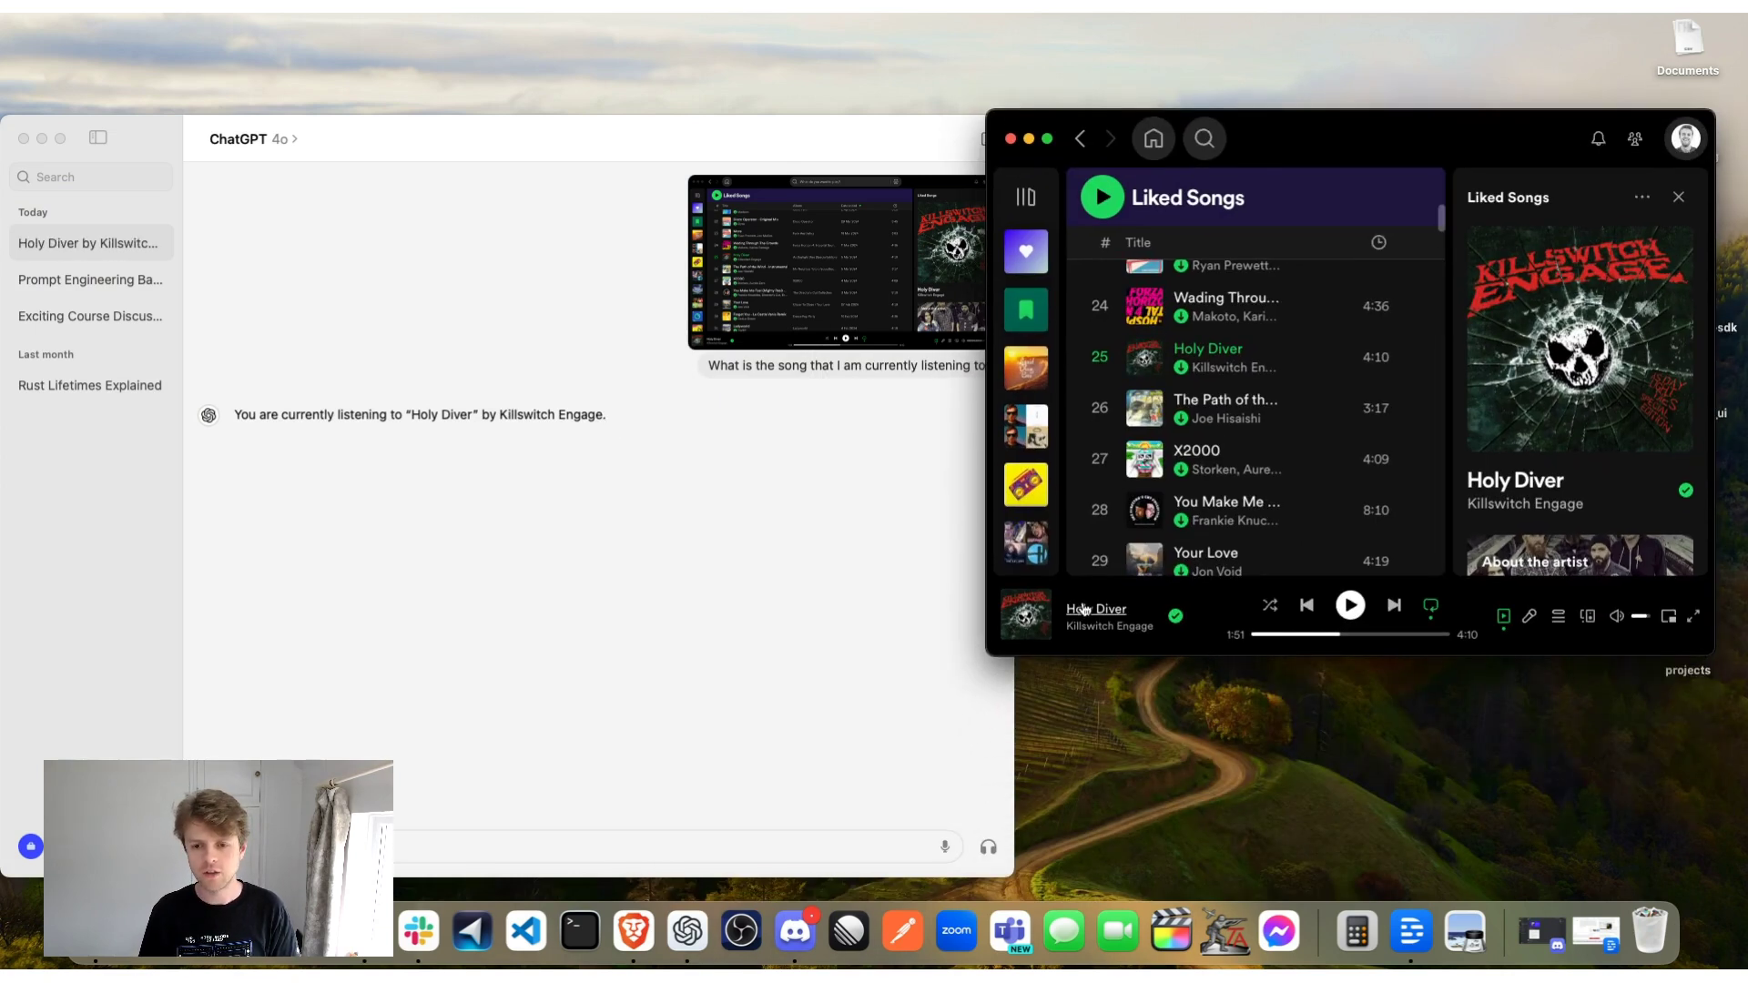
click(307, 412)
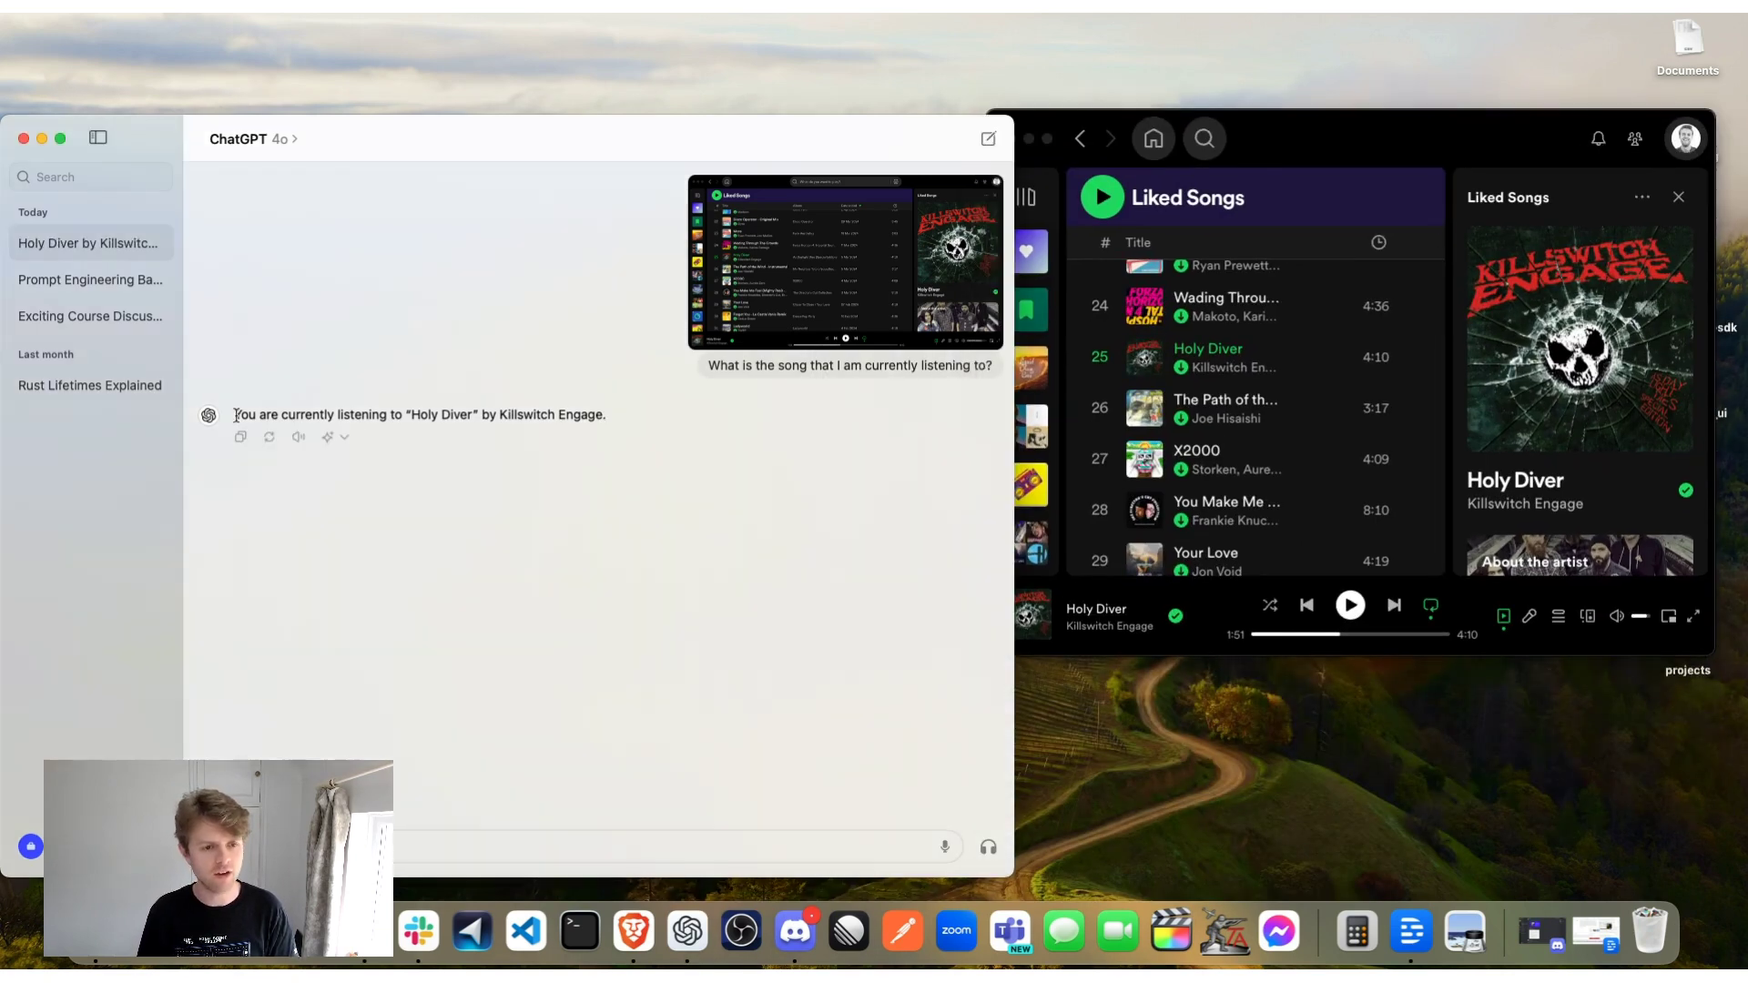
Highlight ChatGPT's answer, compare its song title and artist with the Spotify window, and highlight the question asked above it
drag(236, 416, 626, 412)
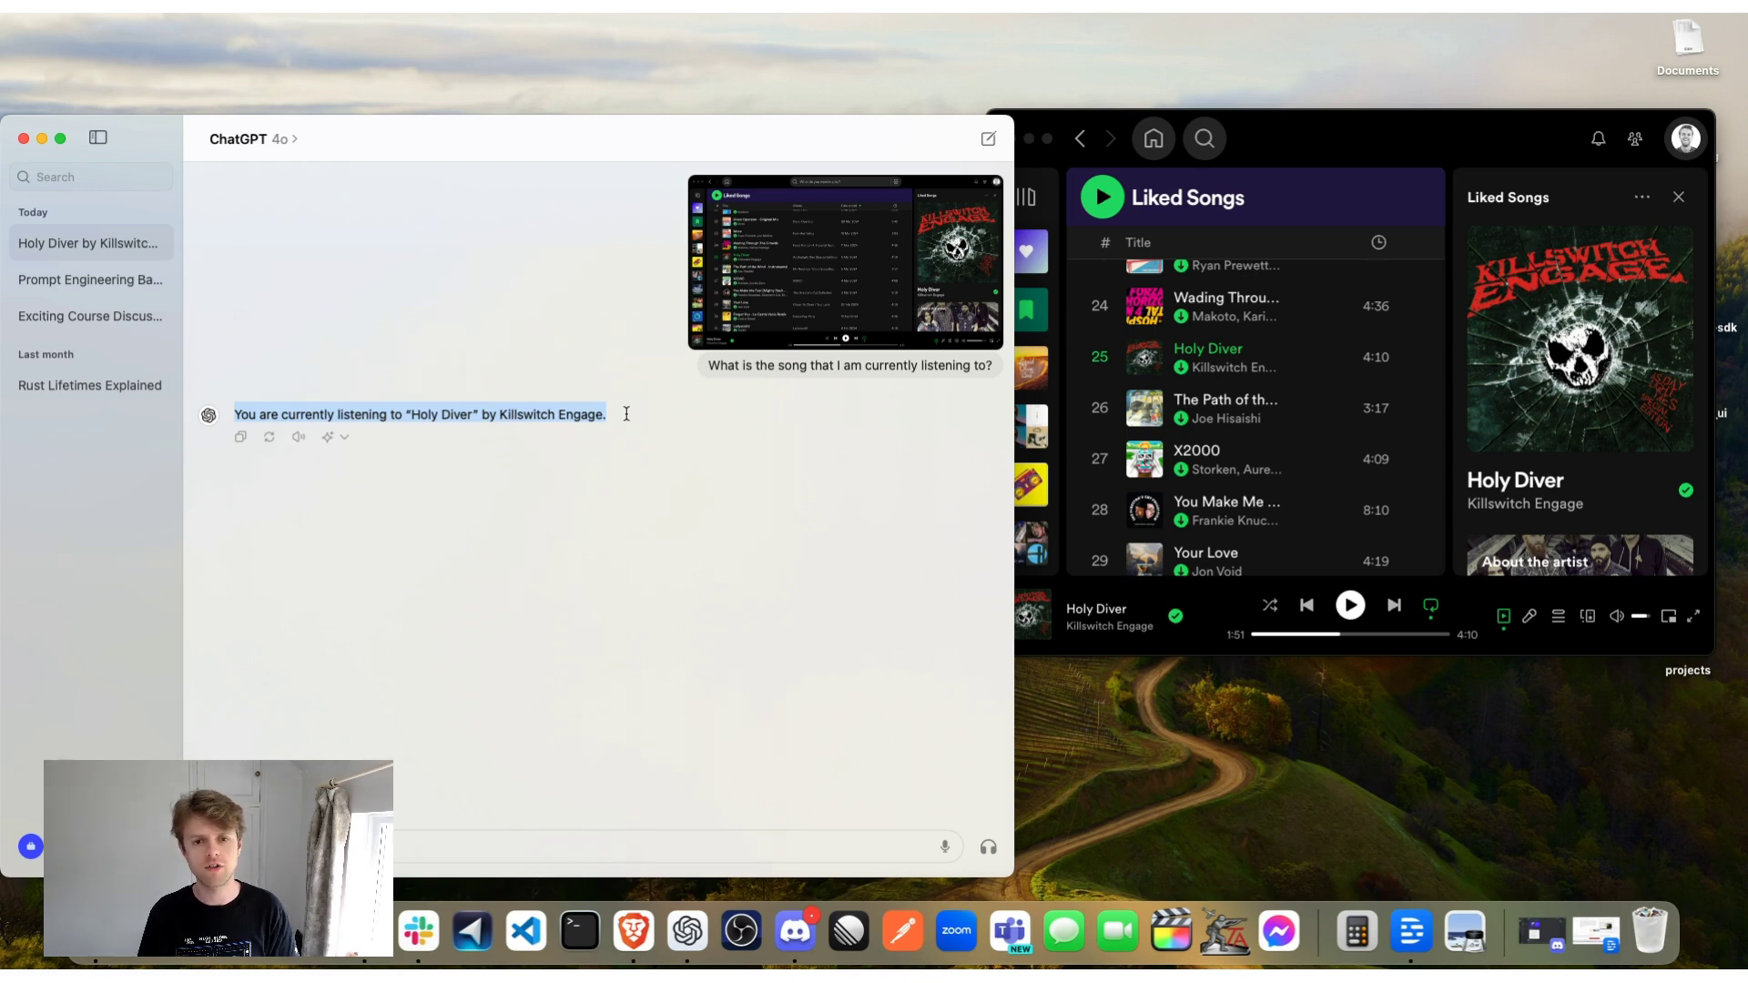
drag(1311, 119, 1299, 132)
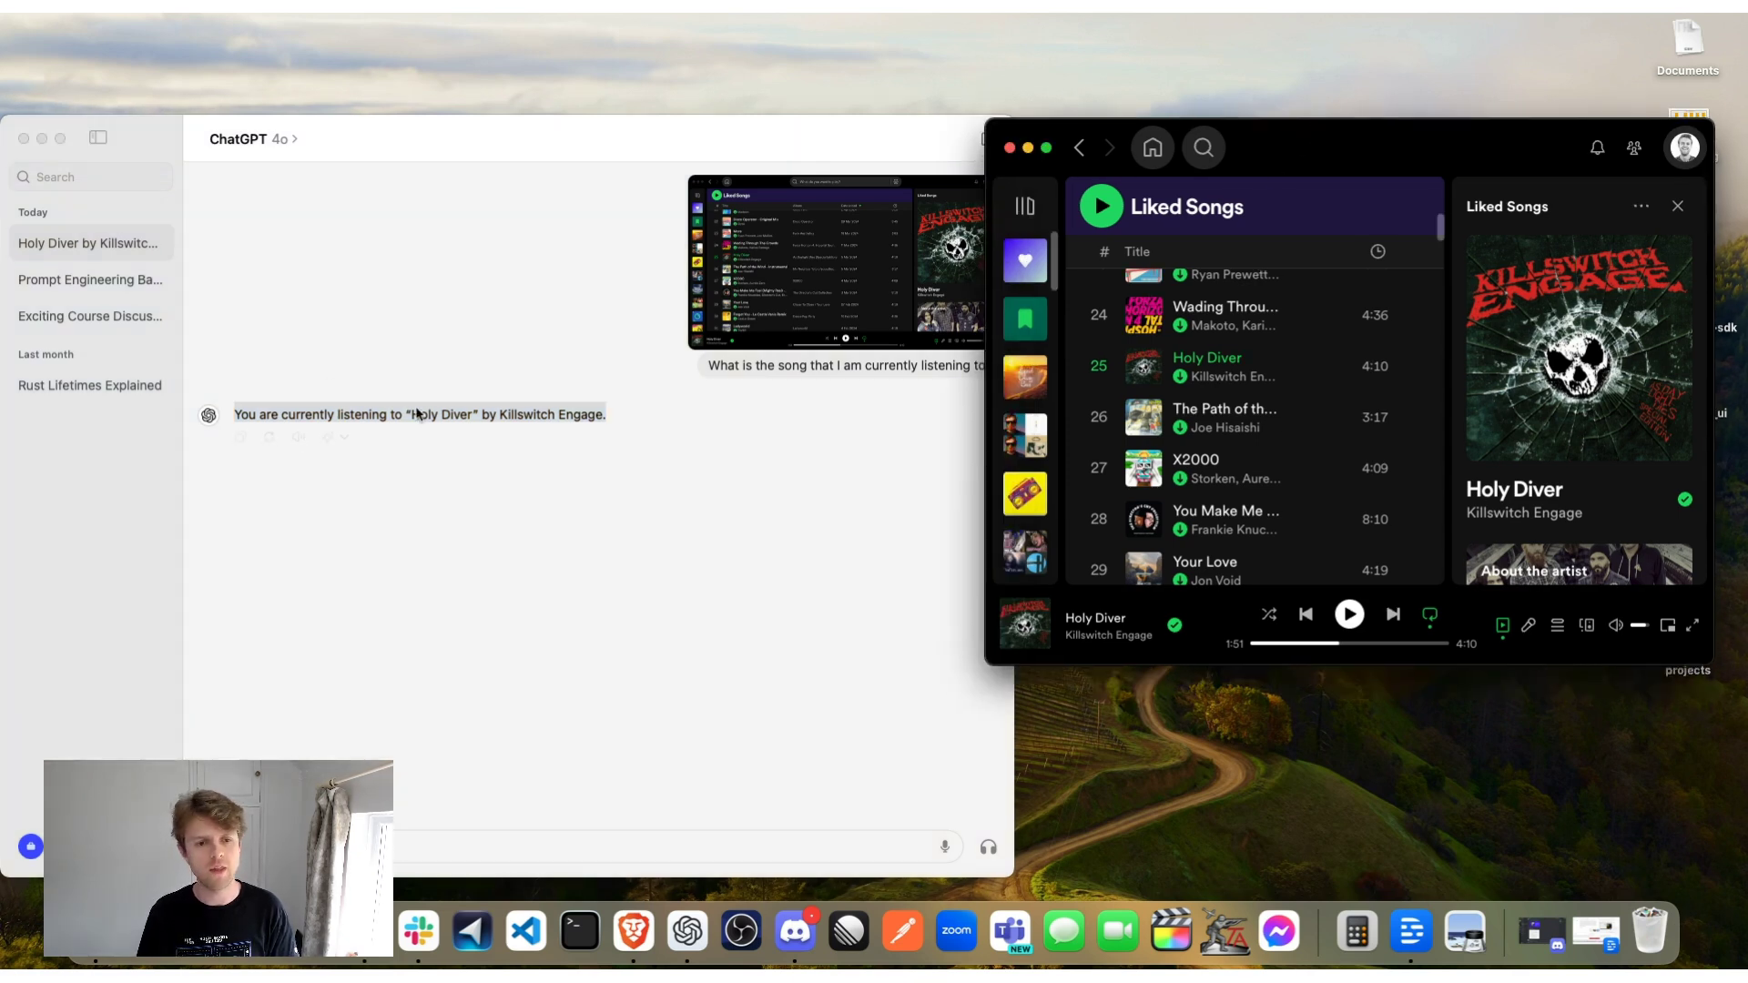
click(417, 414)
drag(404, 415, 582, 414)
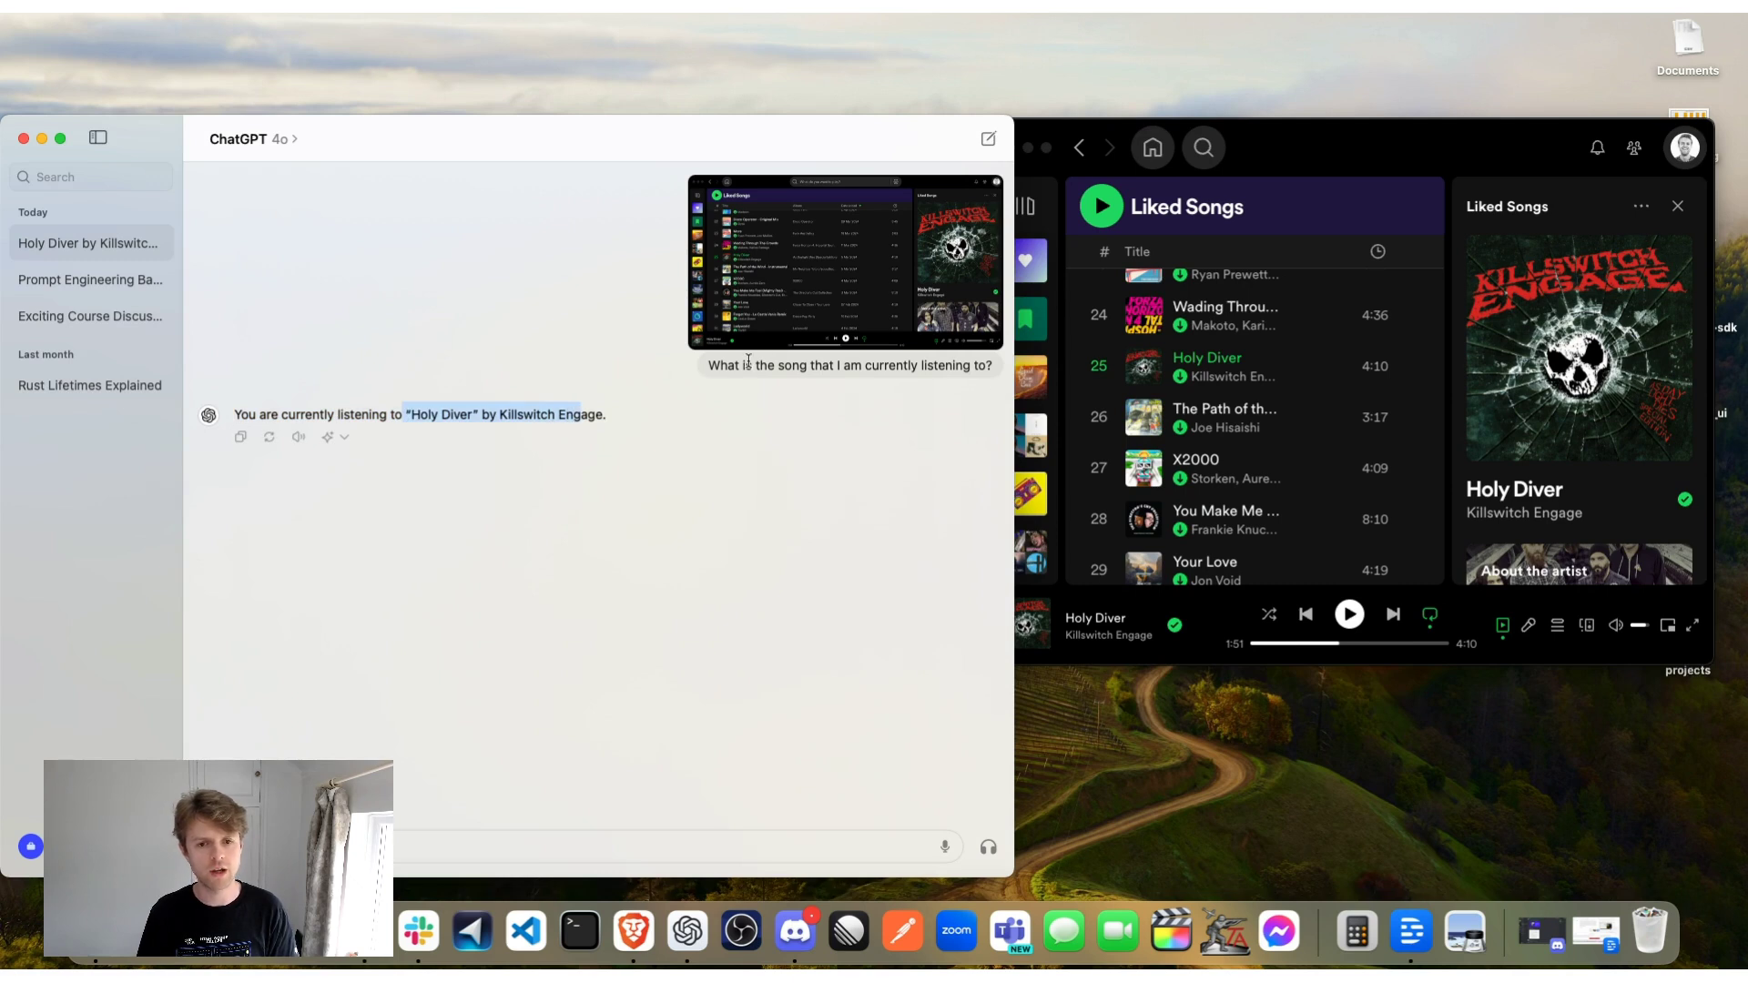
triple_click(993, 366)
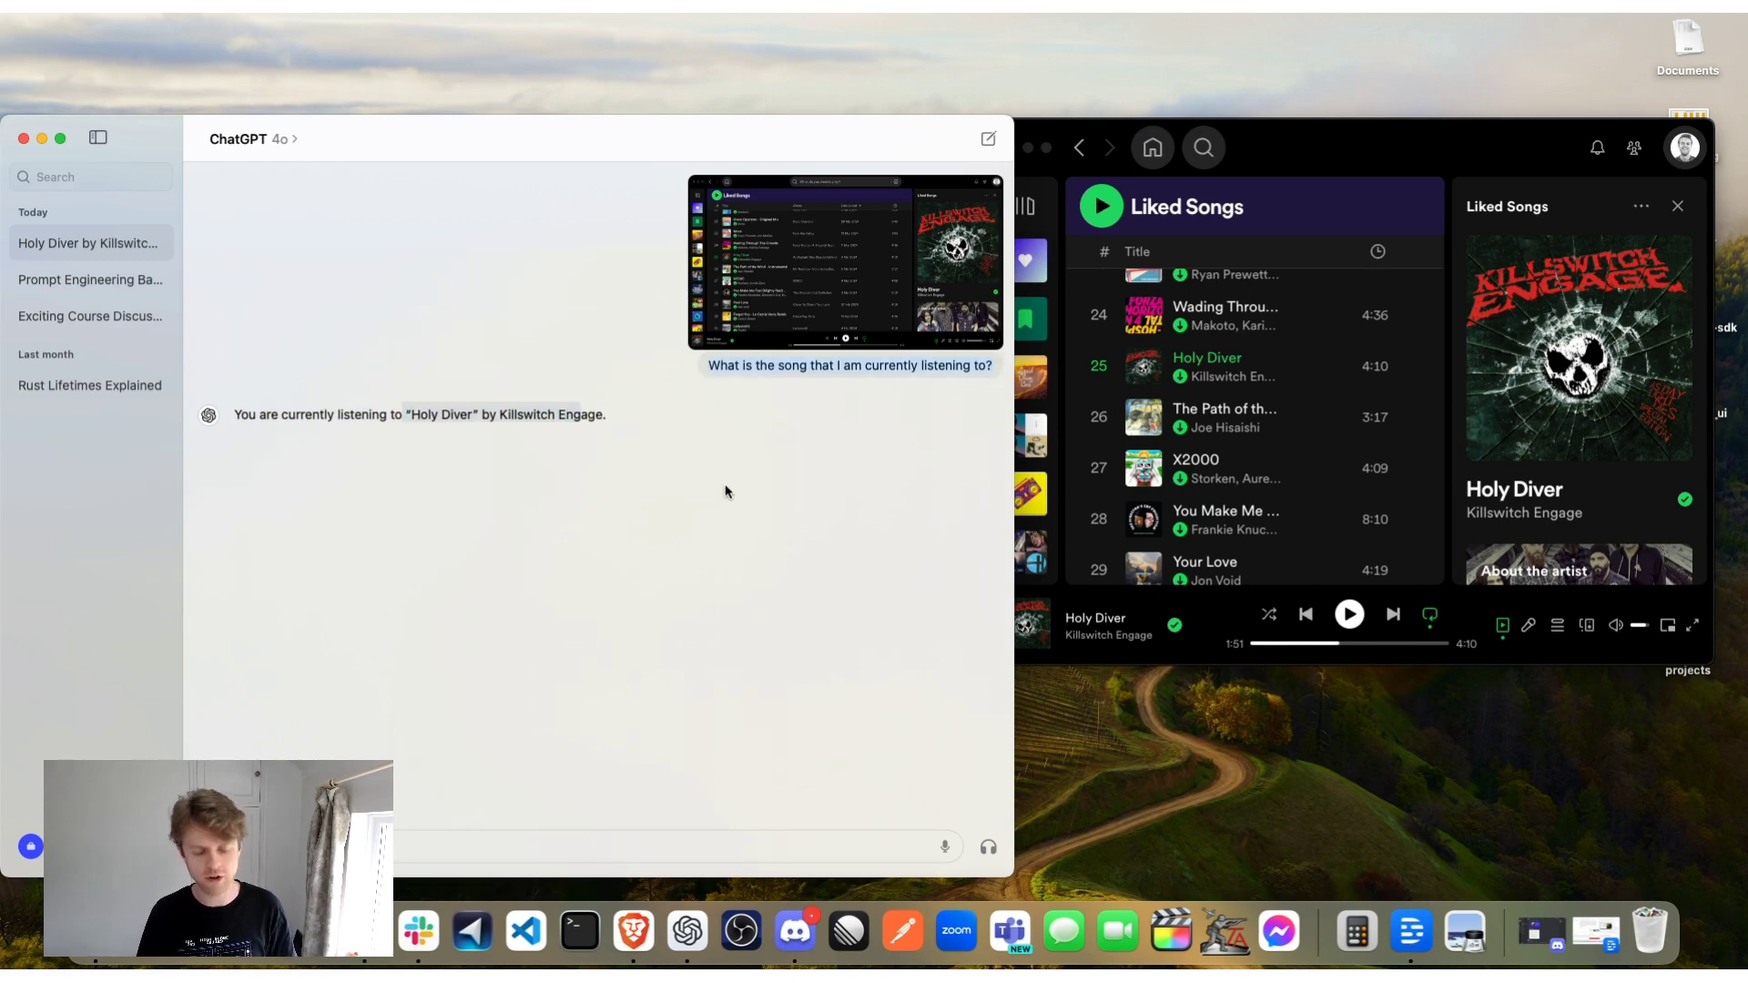
Bring up ChatGPT's quick message bar again and list the windows available for a screenshot attachment
key(alt+space)
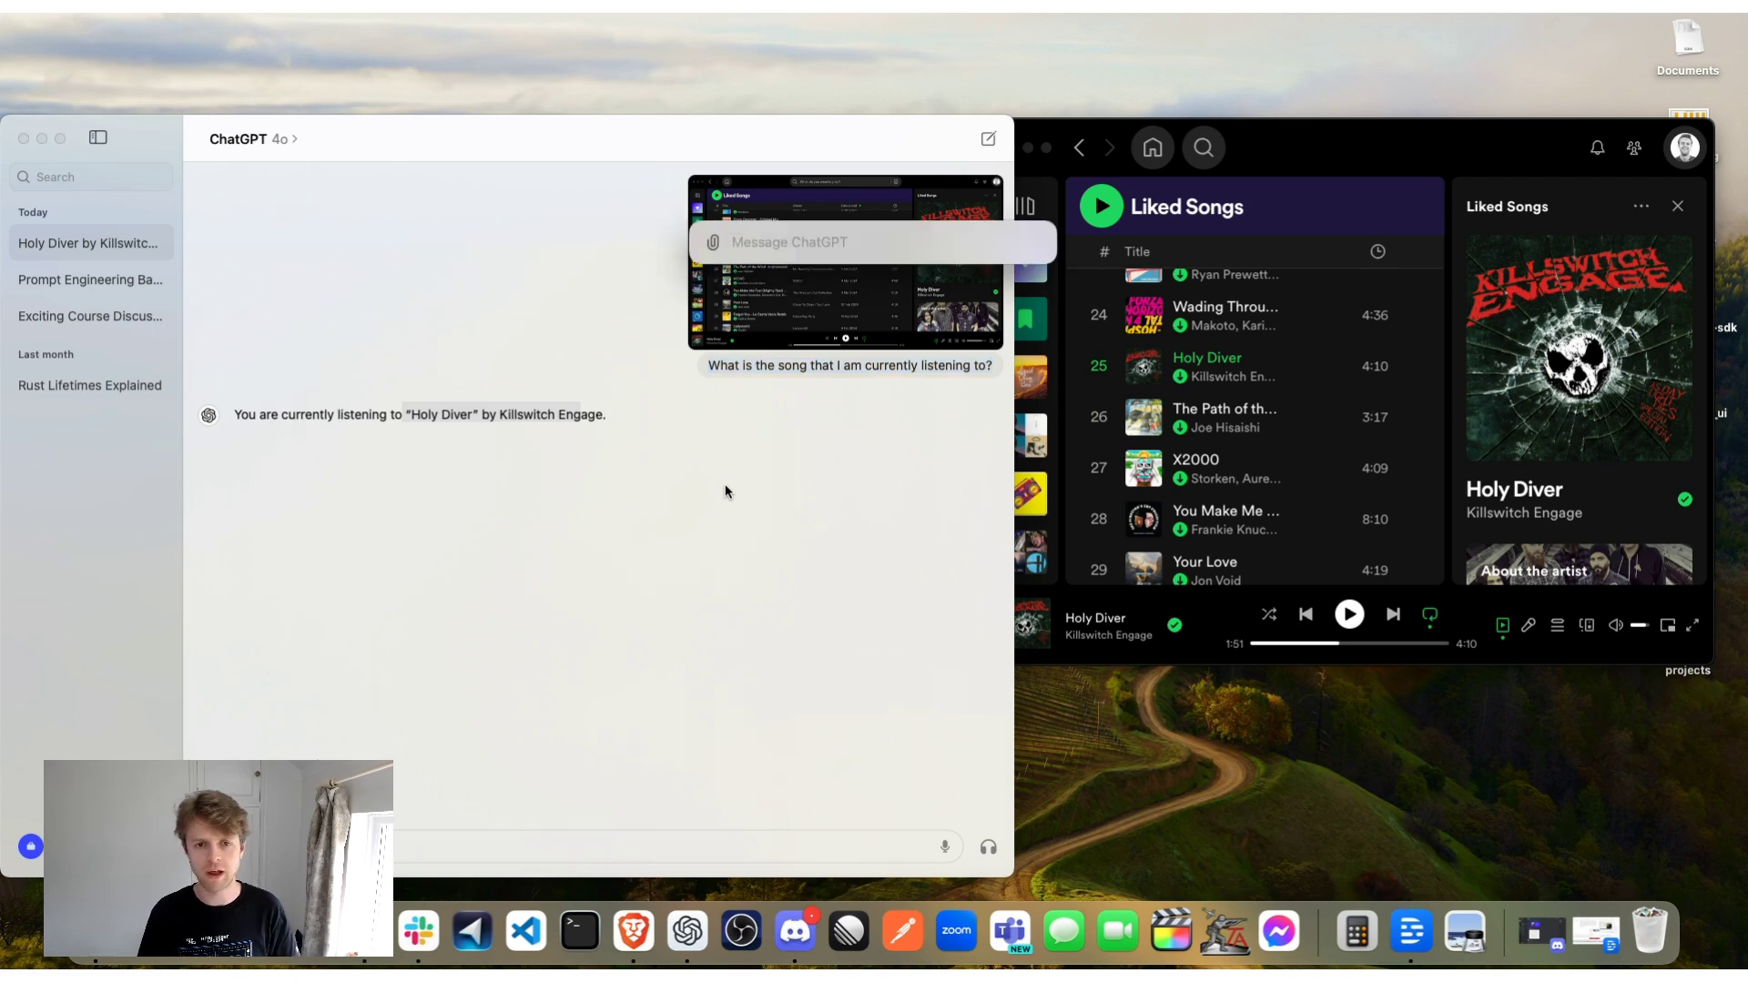
click(714, 247)
mouse_move(770, 305)
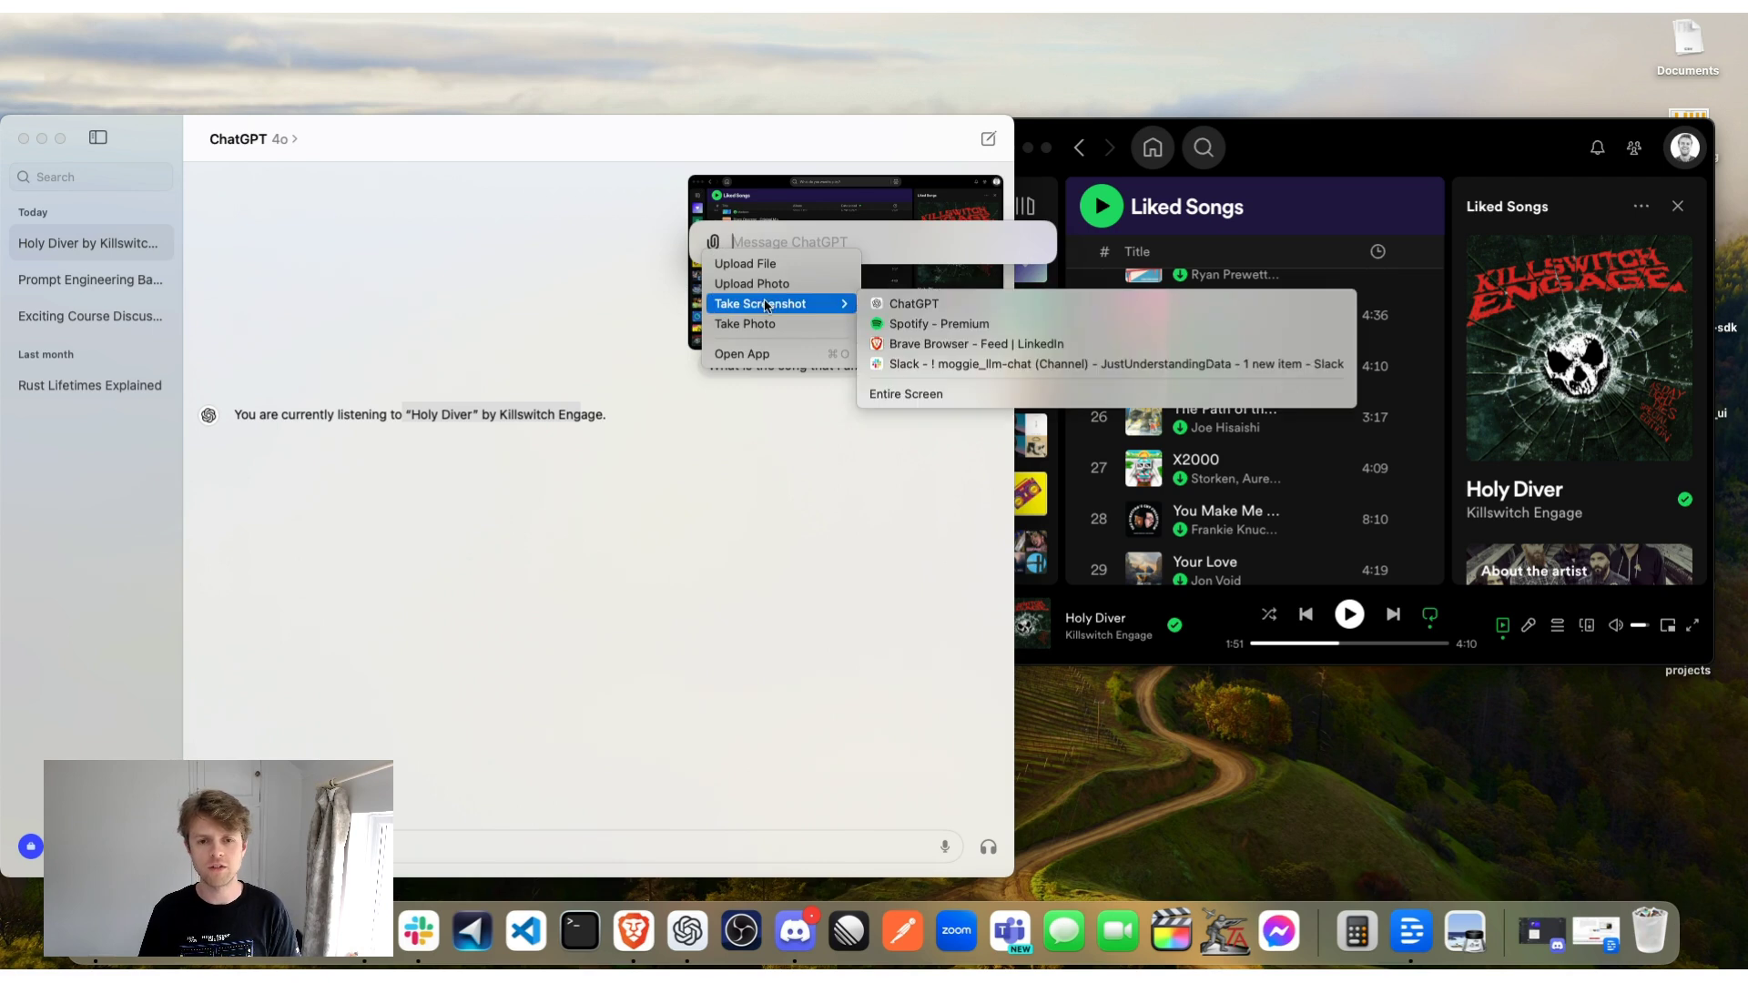